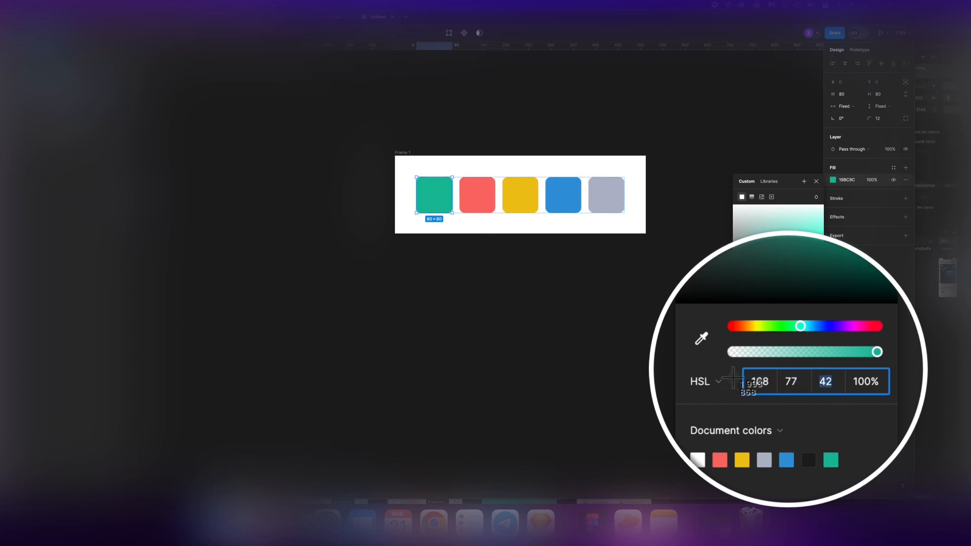
Step: Capture the green swatch's HSL values as a screenshot, paste it into the design and place it just beneath that swatch
{"action": "left_click_drag", "start_coordinate": [756, 325], "coordinate": [820, 334]}
{"action": "key", "text": "super+v"}
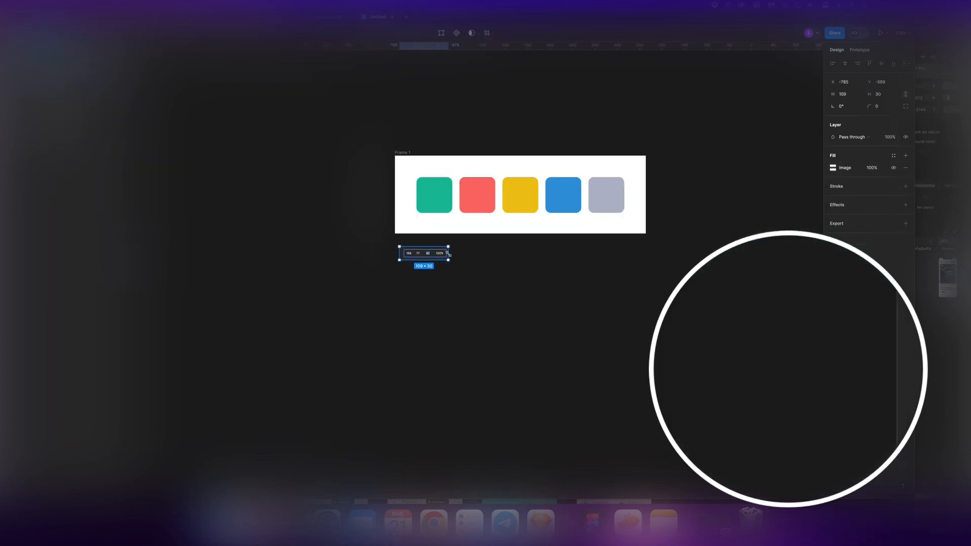
{"action": "left_click_drag", "start_coordinate": [448, 254], "coordinate": [454, 226]}
Step: Set the coral red swatch's fill to a saturation of 70 and a lightness of 47
{"action": "left_click", "coordinate": [476, 195]}
{"action": "left_click", "coordinate": [833, 180]}
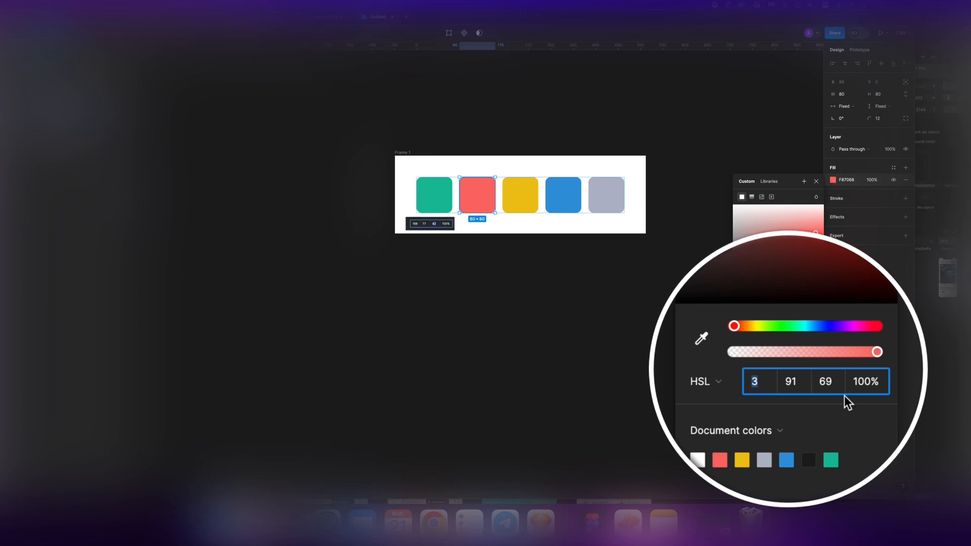
{"action": "type", "text": "61"}
{"action": "key", "text": "Return"}
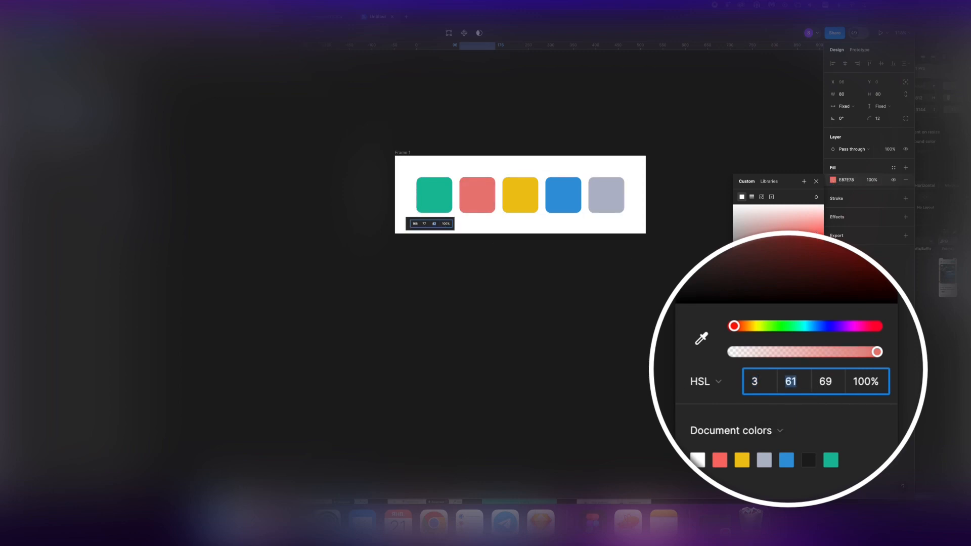
{"action": "left_click", "coordinate": [827, 384]}
{"action": "type", "text": "49"}
{"action": "key", "text": "Return"}
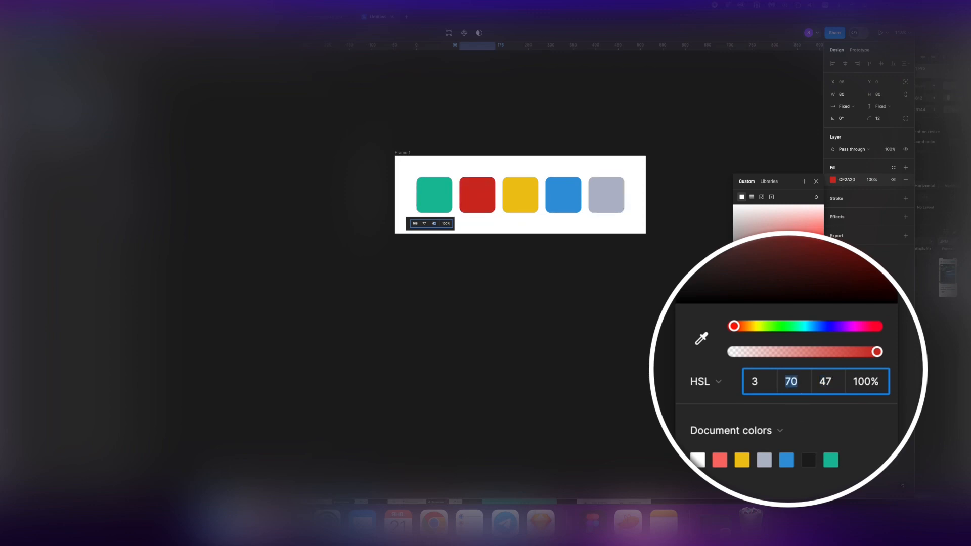
Step: Set the yellow swatch's fill saturation to 75 and fine-tune its lightness to about 52
{"action": "left_click", "coordinate": [520, 193]}
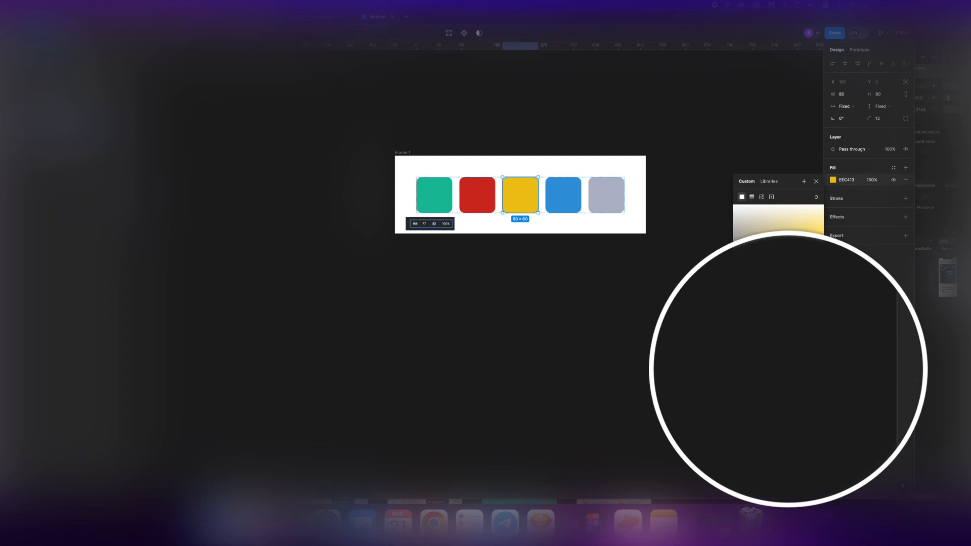
{"action": "left_click", "coordinate": [792, 382]}
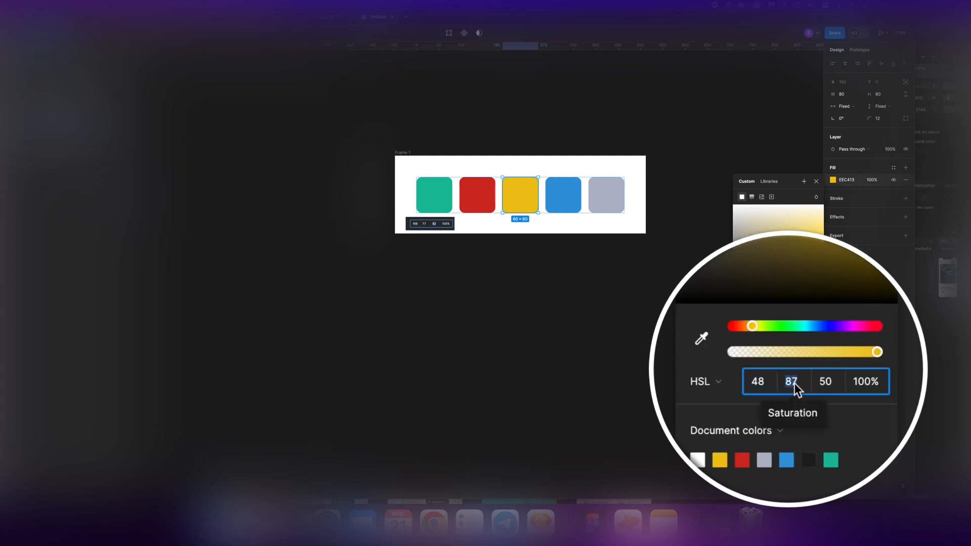
{"action": "type", "text": "75"}
{"action": "key", "text": "Return"}
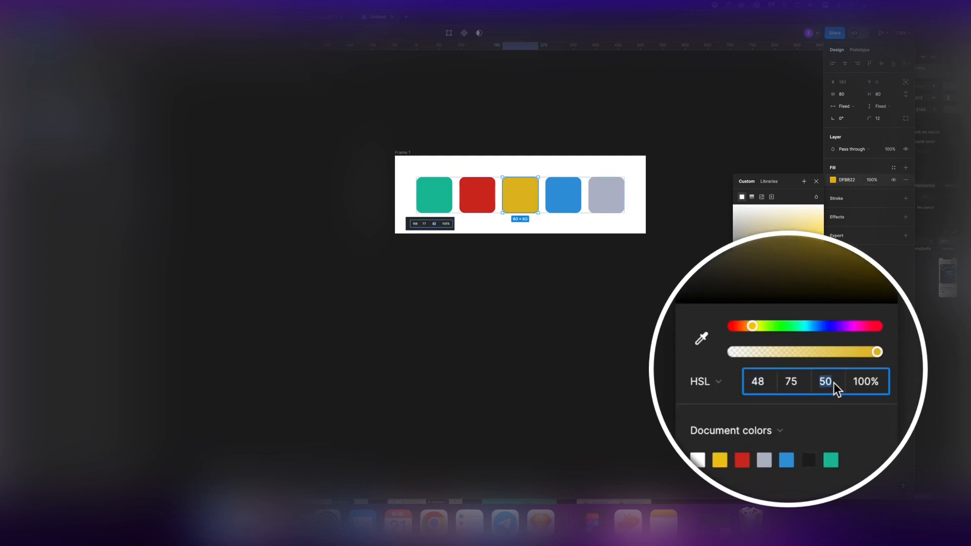
{"action": "type", "text": "45"}
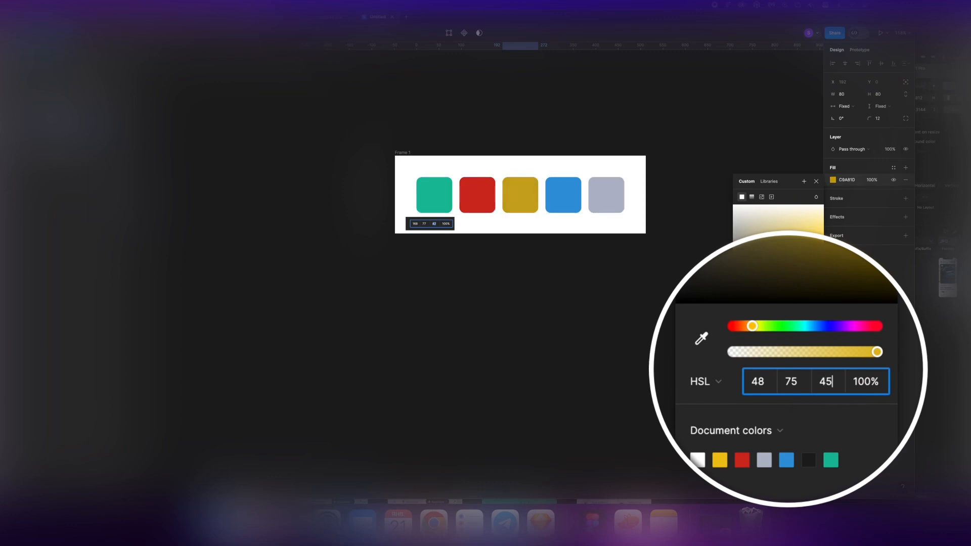
{"action": "key", "text": "Down"}
{"action": "key", "text": "Down"}
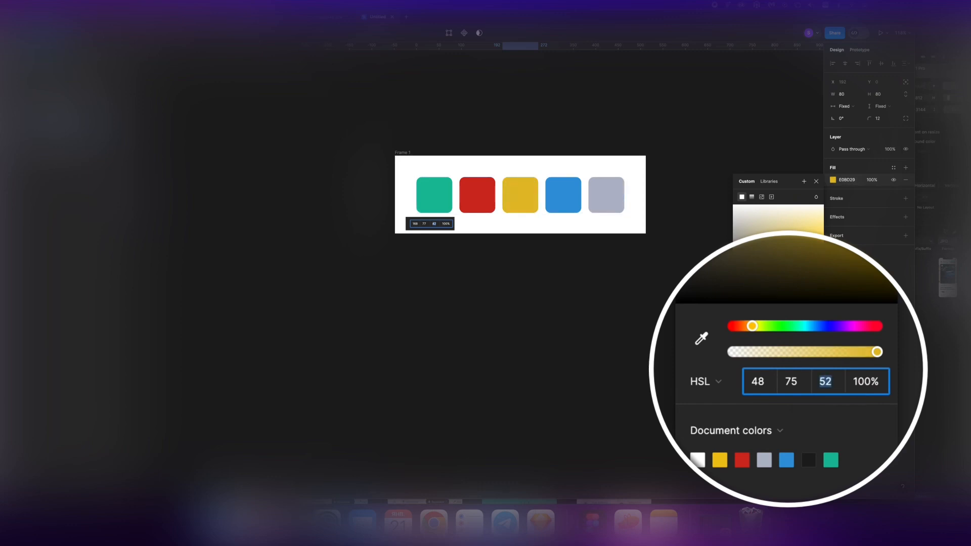
Step: Raise the blue swatch's fill saturation to 72 and lower its lightness slightly
{"action": "left_click", "coordinate": [571, 169]}
{"action": "double_click", "coordinate": [564, 195]}
{"action": "left_click", "coordinate": [833, 180]}
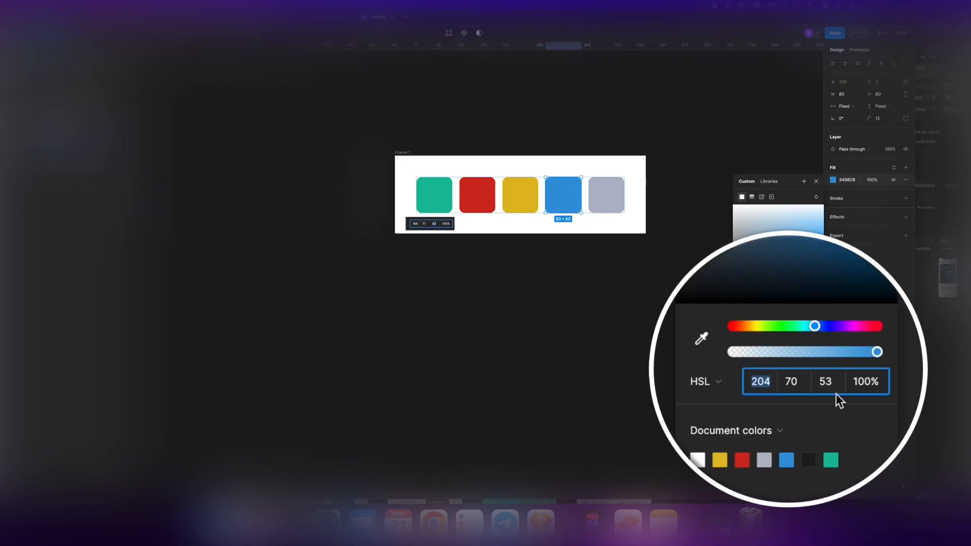
{"action": "left_click", "coordinate": [791, 386]}
{"action": "key", "text": "Up"}
{"action": "key", "text": "Up"}
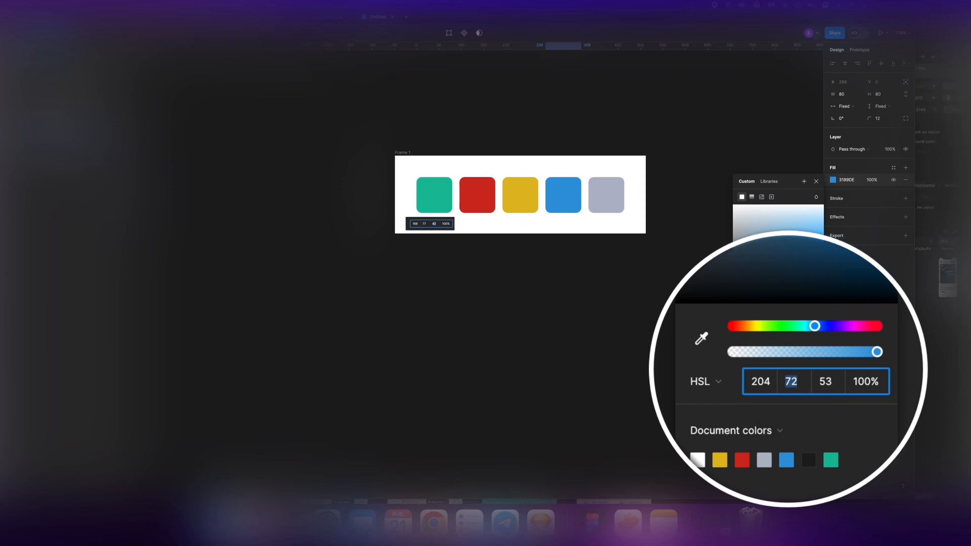
{"action": "left_click", "coordinate": [833, 376]}
{"action": "key", "text": "Down"}
{"action": "key", "text": "Down"}
{"action": "left_click", "coordinate": [656, 297]}
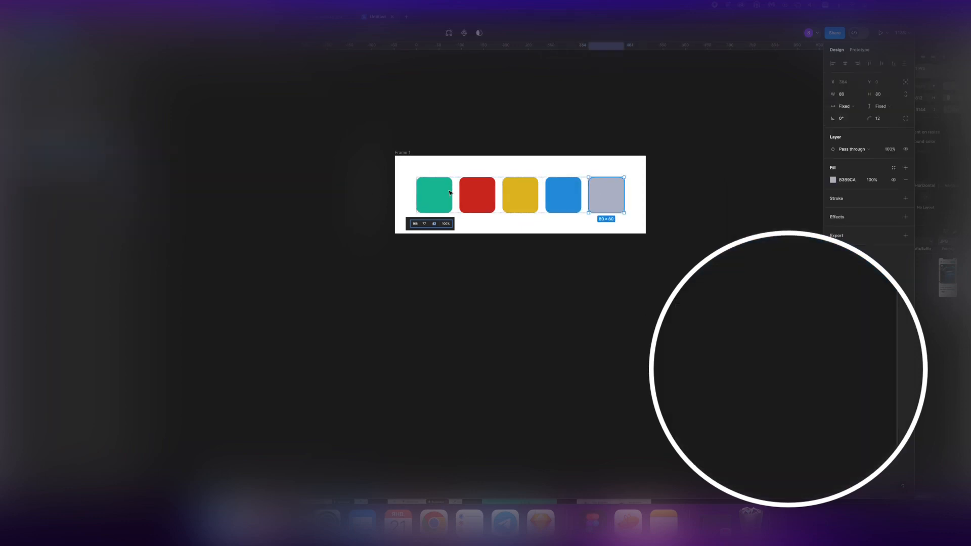
Step: Lower the green swatch's saturation and raise its lightness to reach 1EC2A2, and open the grey swatch's fill settings
{"action": "left_click", "coordinate": [434, 197]}
{"action": "left_click", "coordinate": [833, 180]}
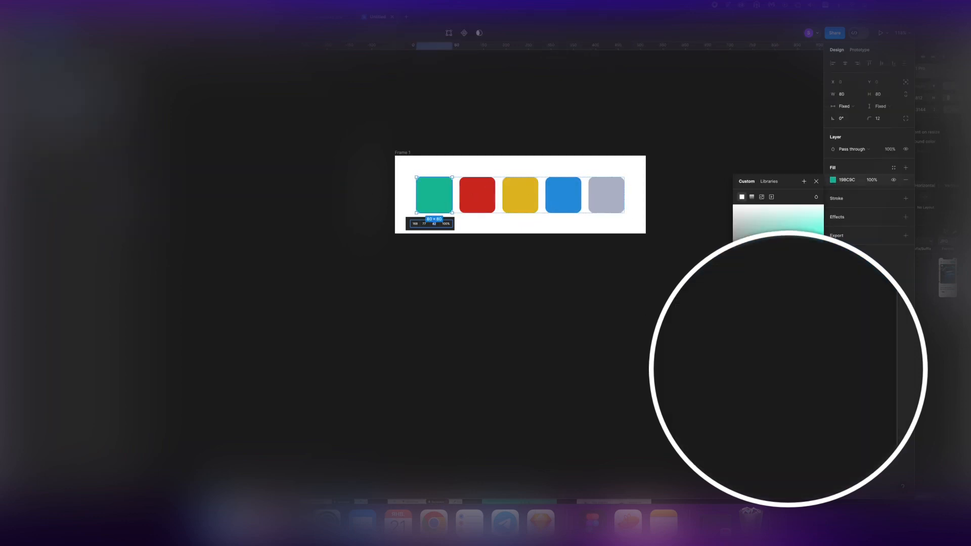
{"action": "left_click", "coordinate": [802, 389]}
{"action": "key", "text": "Down"}
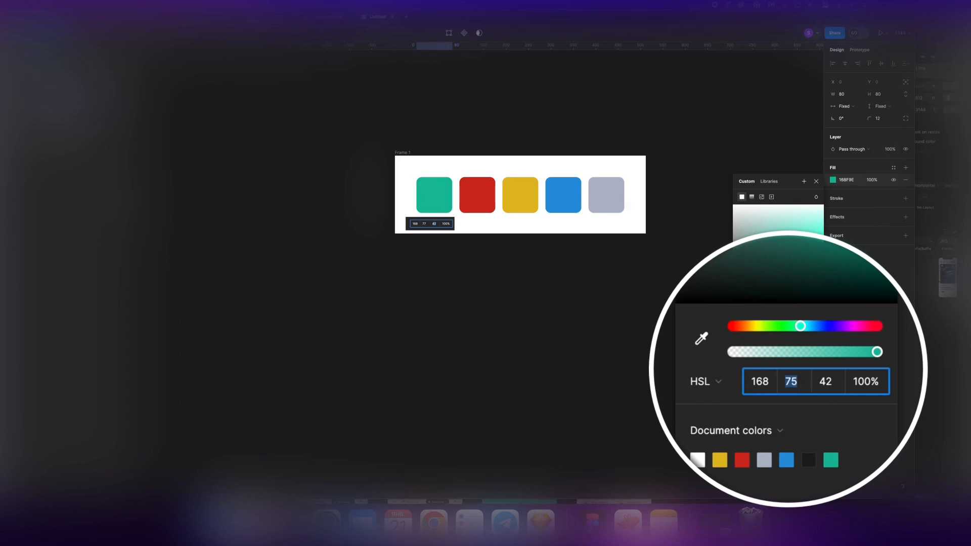
{"action": "key", "text": "Down"}
{"action": "left_click", "coordinate": [824, 385]}
{"action": "key", "text": "Up"}
{"action": "key", "text": "Up"}
{"action": "left_click", "coordinate": [606, 196]}
{"action": "left_click", "coordinate": [832, 180]}
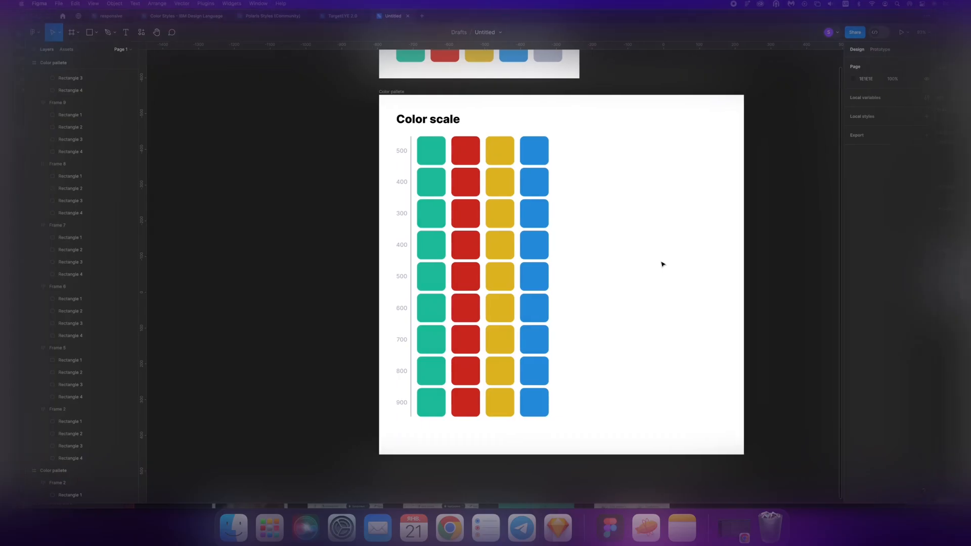
Step: Generate a tint palette in tints.dev from the green swatch's base colour 1EC2A2
{"action": "left_click", "coordinate": [428, 288]}
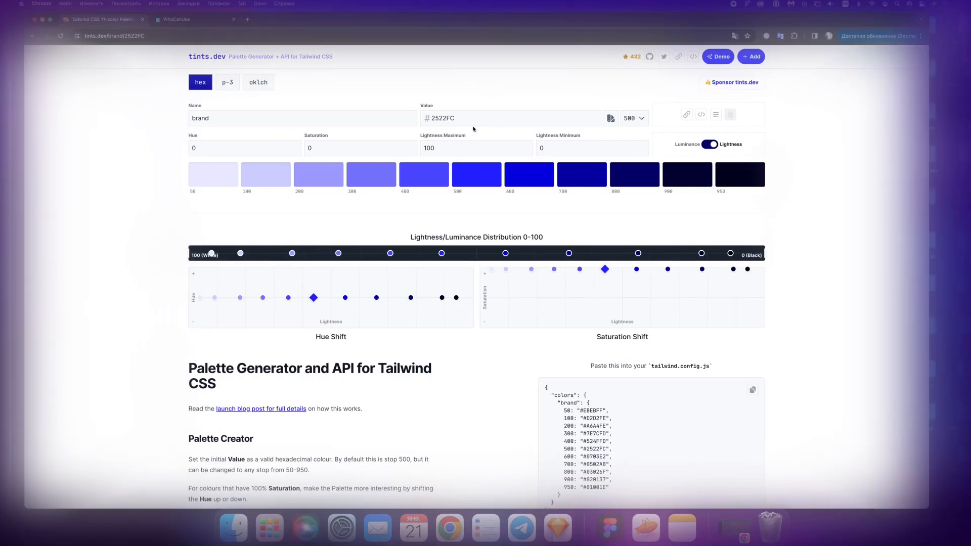
{"action": "triple_click", "coordinate": [473, 121]}
{"action": "type", "text": "1EC2A2"}
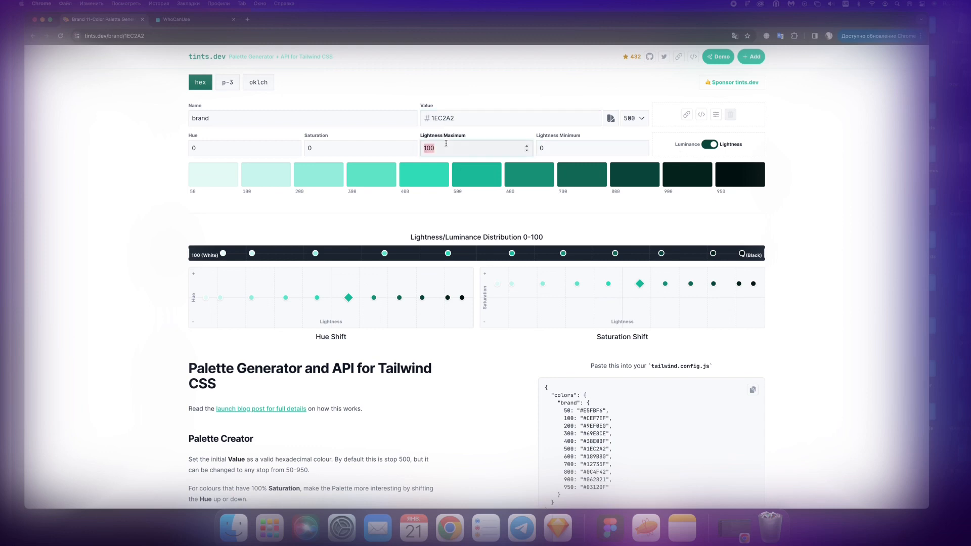
Step: Try a lightness maximum of 50 on the generated palette and restore it to 100
{"action": "double_click", "coordinate": [503, 145]}
{"action": "type", "text": "50"}
{"action": "key", "text": "Tab"}
{"action": "left_click", "coordinate": [366, 146]}
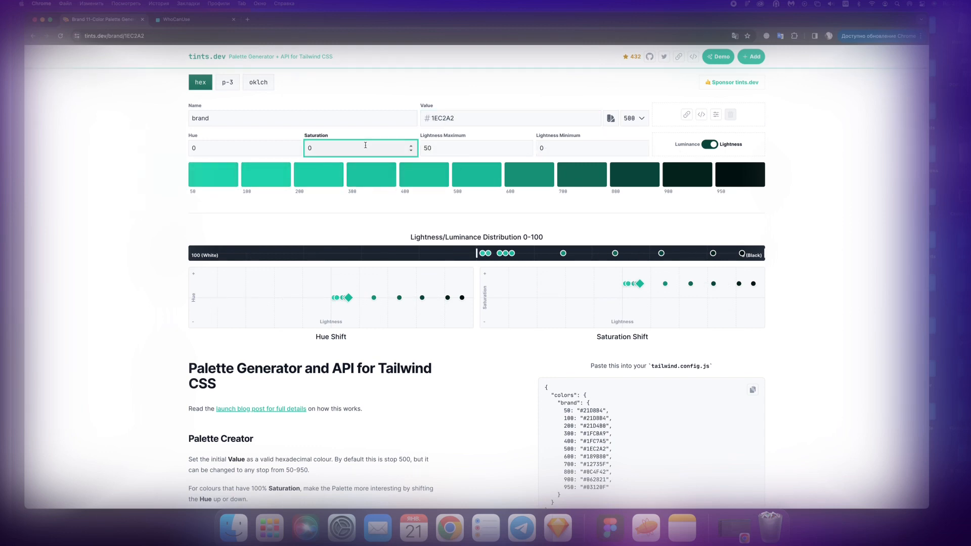
{"action": "key", "text": "Tab"}
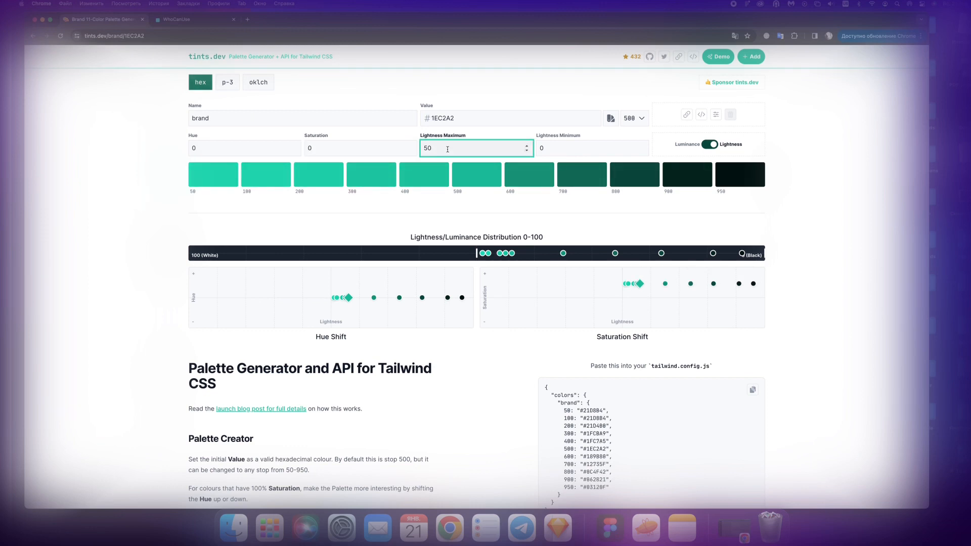
{"action": "type", "text": "100"}
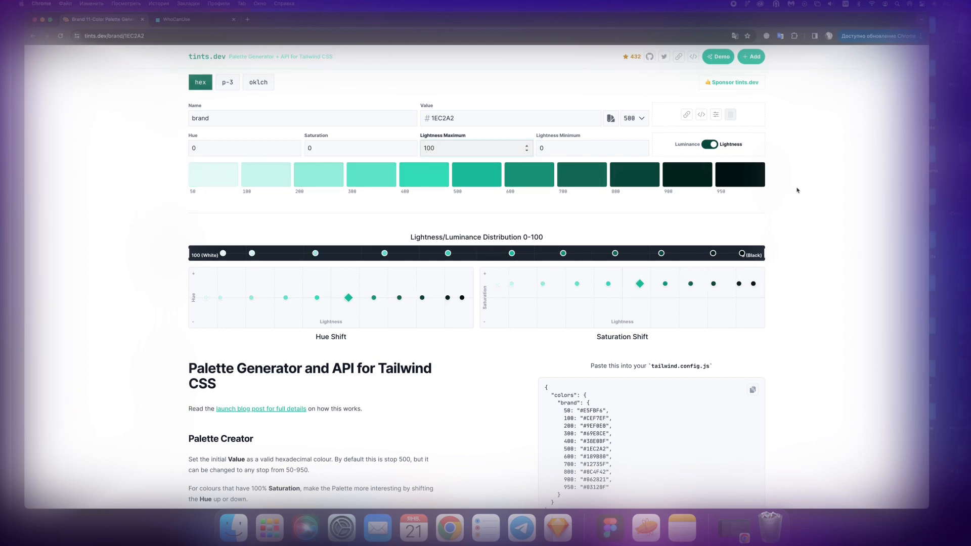
Step: Copy the generated 100 to 900 colour codes and paste them into Figma as a narrow text block beside the colour scale swatches
{"action": "scroll", "coordinate": [610, 171], "scroll_direction": "down", "scroll_amount": 2}
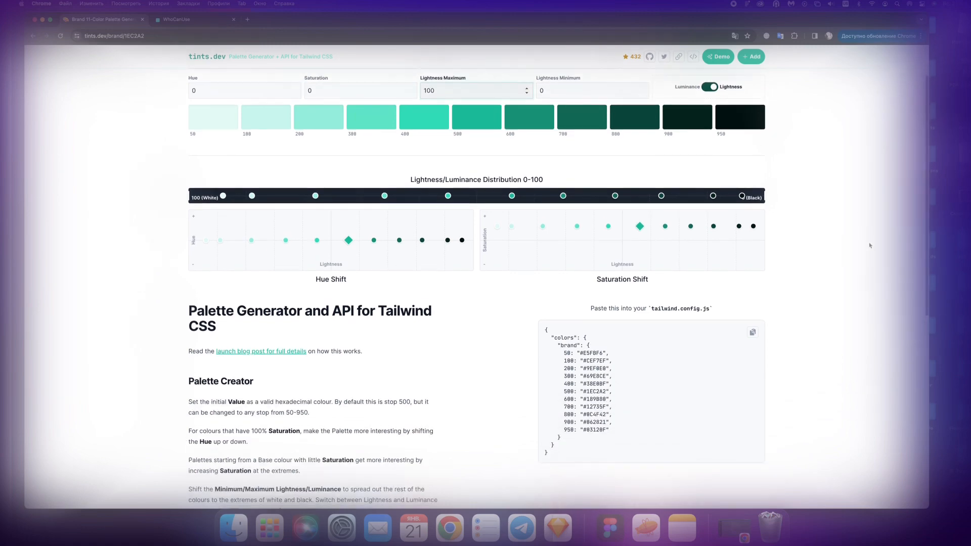
{"action": "left_click_drag", "start_coordinate": [630, 426], "coordinate": [564, 359]}
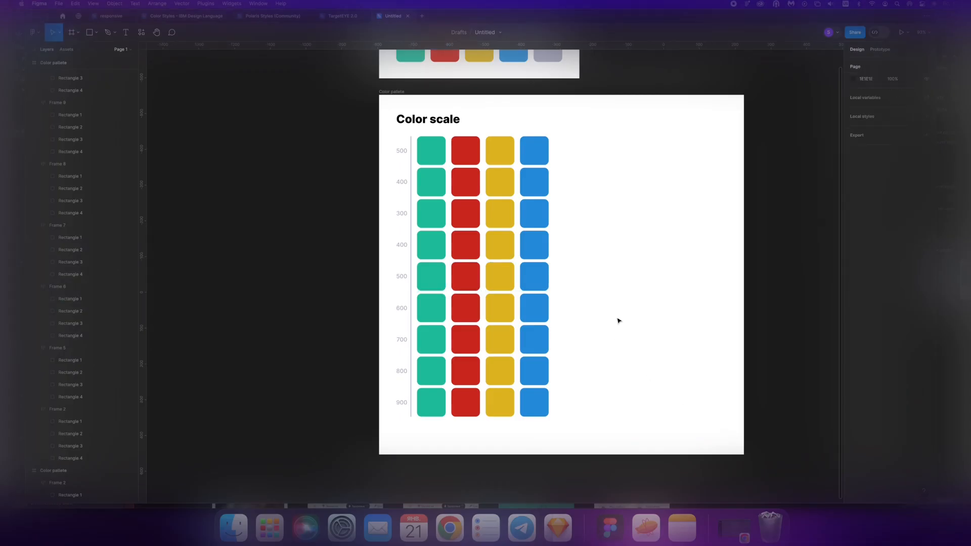
{"action": "type", "text": "100: \"#CEF7EF\", 200: \"#9EF0E0\", 300: \"#69E8CE\", 400: \"#38E0BF\", 500: \"#1EC2A2\", 600: \"#189B80\", 700: \"#12735F\", 800: \"#0C4F42\", 900: \"#062821\","}
{"action": "left_click_drag", "start_coordinate": [273, 264], "coordinate": [638, 265]}
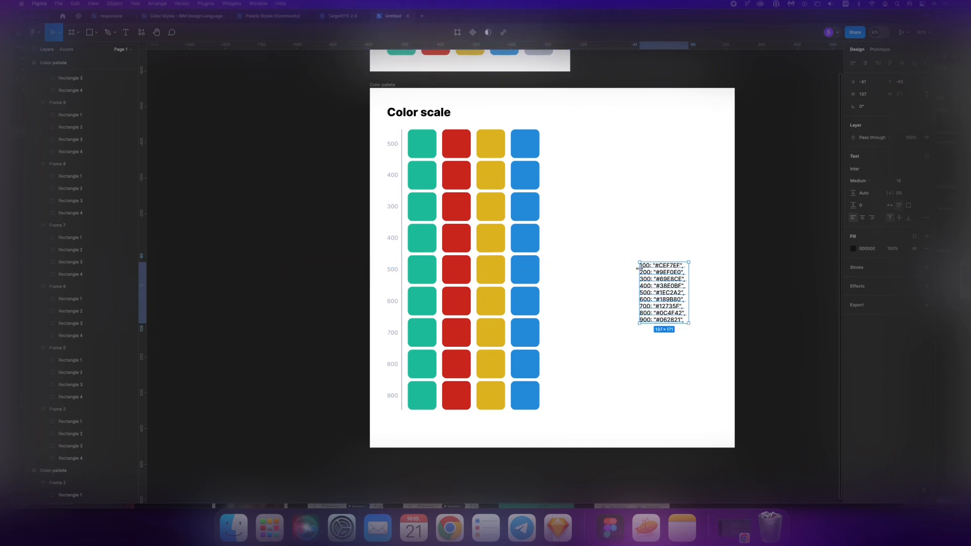
Step: Try to give the frame of the 500 row below the green 400 swatch a corner radius of 80
{"action": "left_click", "coordinate": [595, 264]}
{"action": "left_click", "coordinate": [421, 272], "text": "super"}
{"action": "key", "text": "Escape"}
{"action": "left_click", "coordinate": [535, 278]}
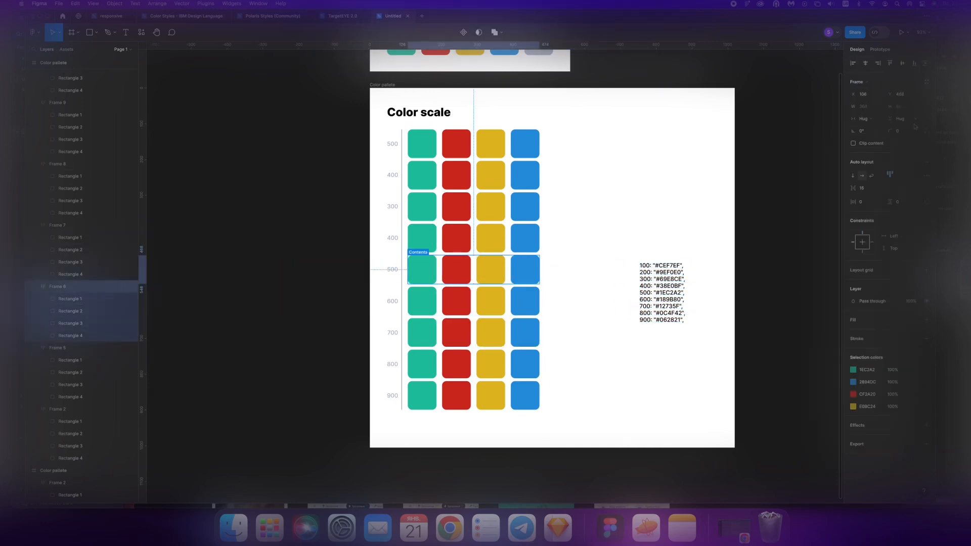
{"action": "left_click", "coordinate": [901, 131]}
{"action": "type", "text": "80"}
{"action": "left_click", "coordinate": [560, 261]}
Step: Increase the corner radius of all four swatches in the middle 500 row
{"action": "left_click", "coordinate": [418, 273], "text": "super"}
{"action": "left_click", "coordinate": [456, 272], "text": "shift+super"}
{"action": "left_click", "coordinate": [491, 271], "text": "shift+super"}
{"action": "left_click", "coordinate": [525, 270], "text": "shift+super"}
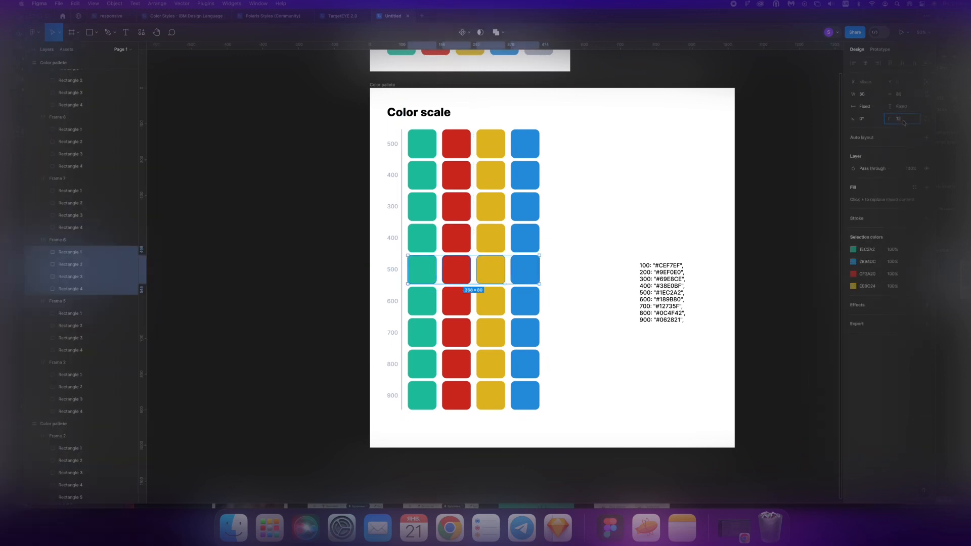
{"action": "left_click_drag", "start_coordinate": [890, 119], "coordinate": [895, 119]}
{"action": "left_click", "coordinate": [619, 296]}
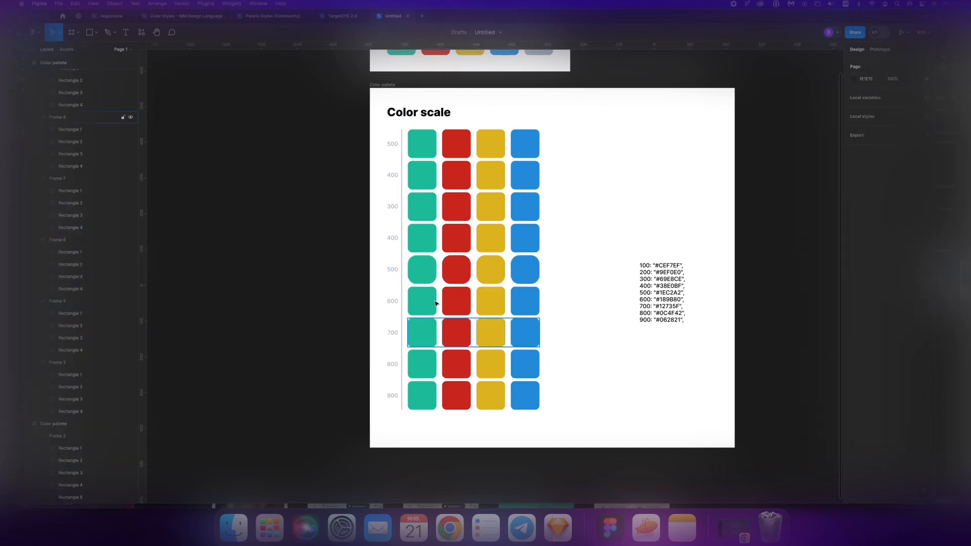
Step: Set the fill of the green swatch directly above the rounded 500 row to the 400 code, 38E0BF
{"action": "double_click", "coordinate": [670, 286]}
{"action": "left_click", "coordinate": [418, 242], "text": "super"}
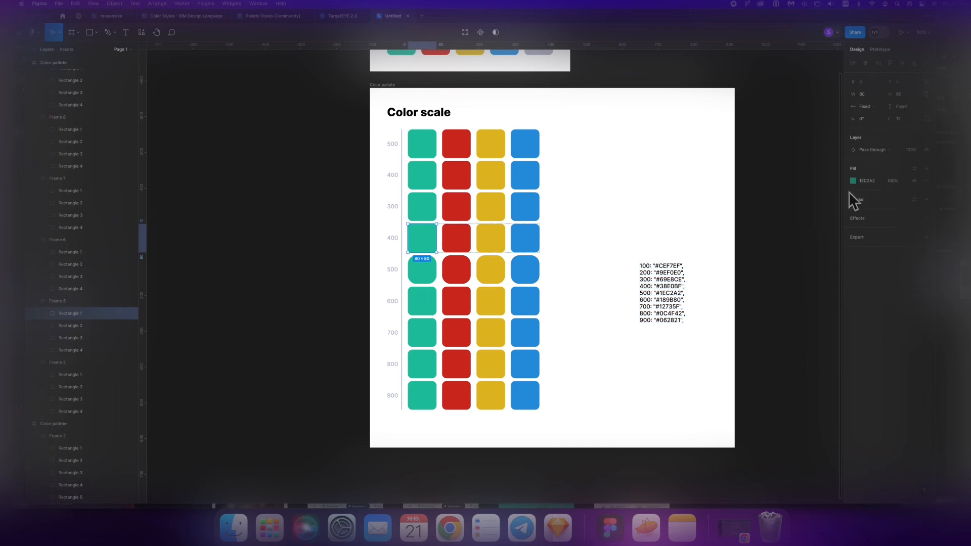
{"action": "left_click", "coordinate": [853, 181]}
{"action": "left_click", "coordinate": [867, 180]}
{"action": "key", "text": "Return"}
{"action": "left_click", "coordinate": [655, 202]}
Step: Copy the 300 code from the list and set the green swatch in the 300 row to 69E8CE
{"action": "double_click", "coordinate": [670, 293]}
{"action": "double_click", "coordinate": [670, 293]}
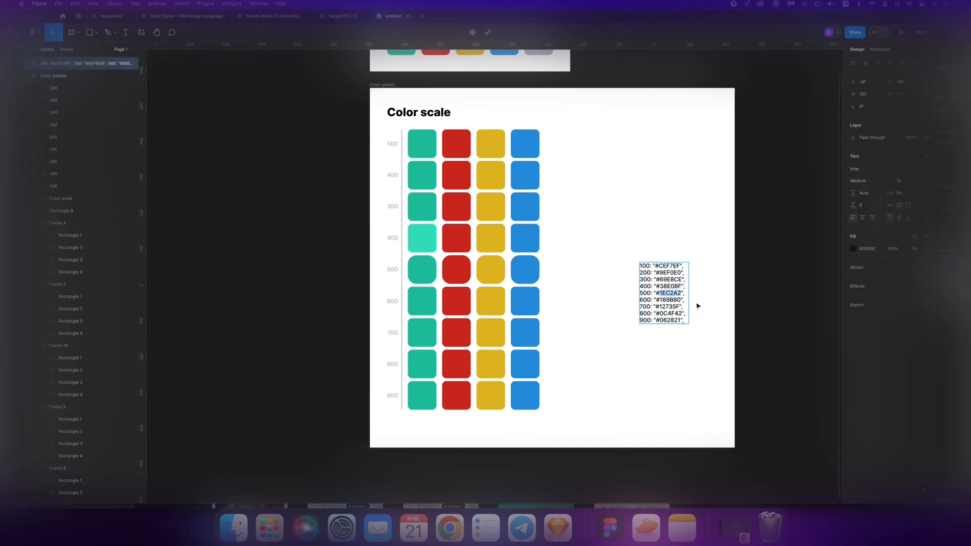
{"action": "triple_click", "coordinate": [670, 279]}
{"action": "double_click", "coordinate": [670, 280]}
{"action": "key", "text": "super+c"}
{"action": "left_click", "coordinate": [427, 208], "text": "super"}
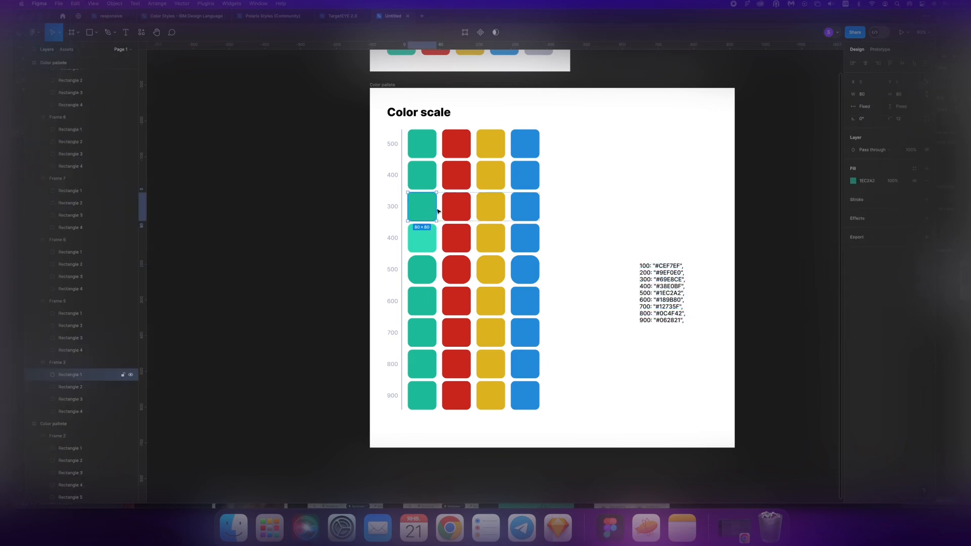
{"action": "left_click", "coordinate": [871, 181]}
{"action": "key", "text": "super+v"}
{"action": "key", "text": "Return"}
Step: Copy the 200 code and set the green swatch in the second row of the scale to 9EF0E0
{"action": "double_click", "coordinate": [670, 273]}
{"action": "double_click", "coordinate": [670, 273]}
{"action": "key", "text": "super+c"}
{"action": "left_click", "coordinate": [424, 178], "text": "super"}
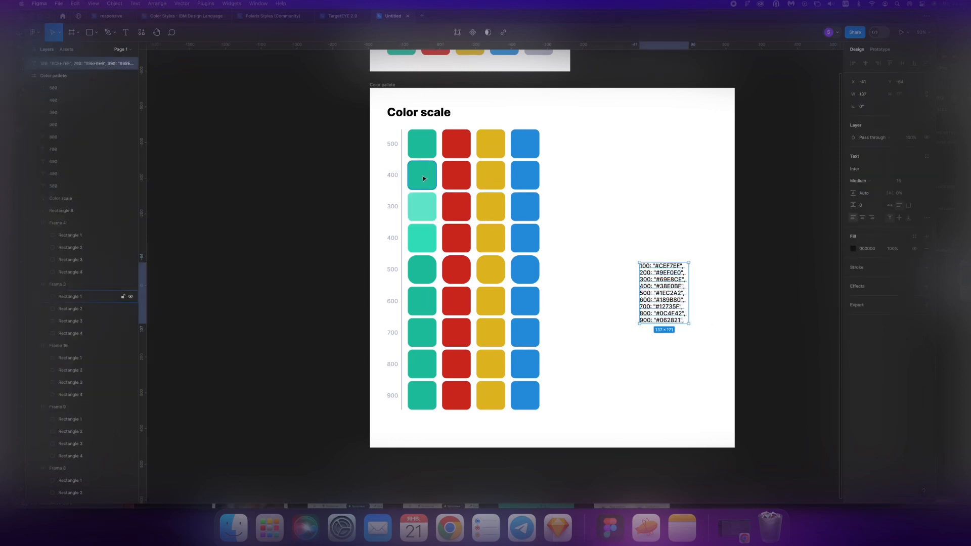
{"action": "left_click", "coordinate": [424, 178], "text": "super"}
{"action": "left_click", "coordinate": [871, 181]}
{"action": "key", "text": "super+v"}
{"action": "key", "text": "Return"}
Step: Copy the 100 code and set the green swatch in the first row of the scale to CEF7EF
{"action": "double_click", "coordinate": [668, 266]}
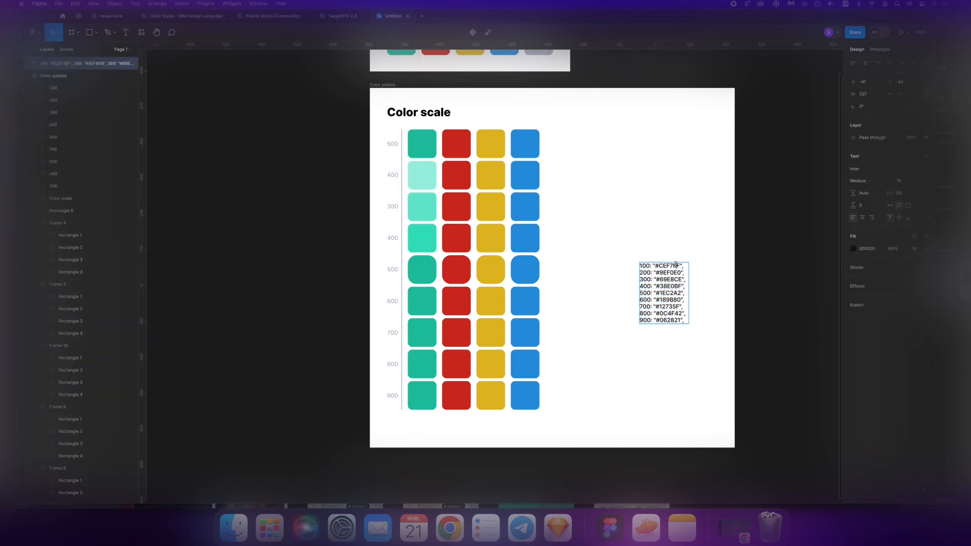
{"action": "double_click", "coordinate": [668, 266]}
{"action": "key", "text": "super+c"}
{"action": "left_click", "coordinate": [422, 143], "text": "super"}
{"action": "left_click", "coordinate": [869, 181]}
{"action": "key", "text": "super+v"}
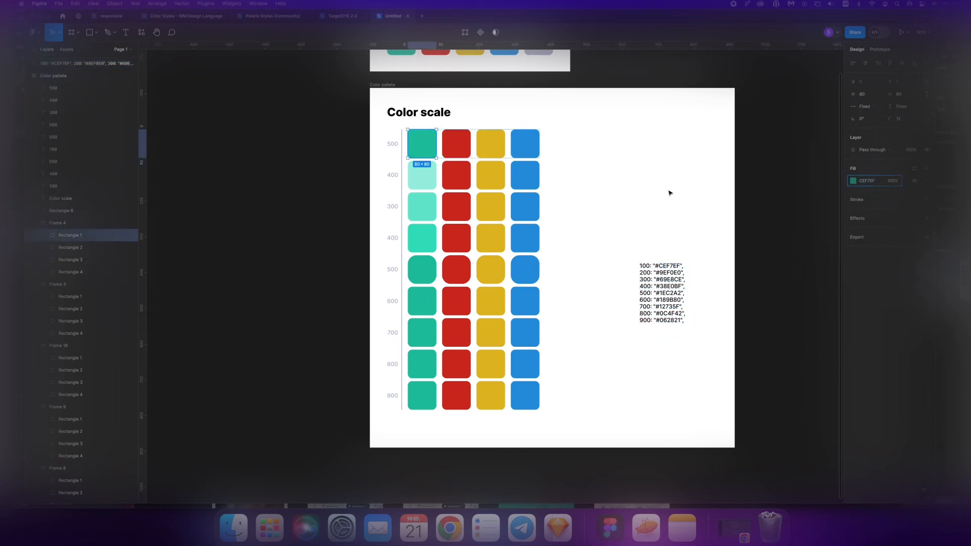
{"action": "key", "text": "Return"}
{"action": "left_click", "coordinate": [723, 310]}
Step: Copy the 900 code and set the green swatch in the 900 row to 062821
{"action": "double_click", "coordinate": [673, 321]}
{"action": "double_click", "coordinate": [673, 321]}
{"action": "key", "text": "super+c"}
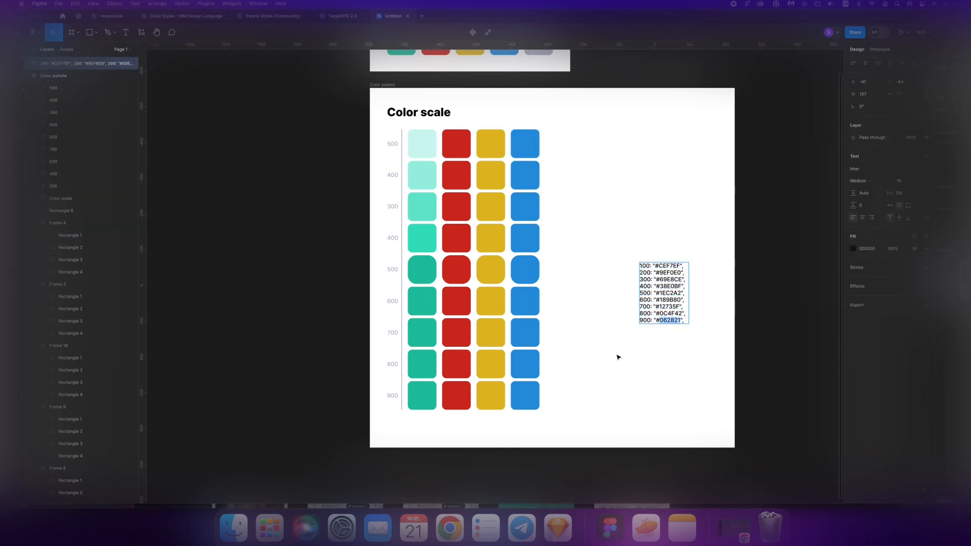
{"action": "left_click", "coordinate": [423, 395], "text": "super"}
{"action": "left_click", "coordinate": [869, 181]}
{"action": "key", "text": "super+v"}
{"action": "key", "text": "Return"}
Step: Copy the 800 code from the list and set the green swatch in the 800 row to 0C4F42
{"action": "left_click", "coordinate": [663, 293]}
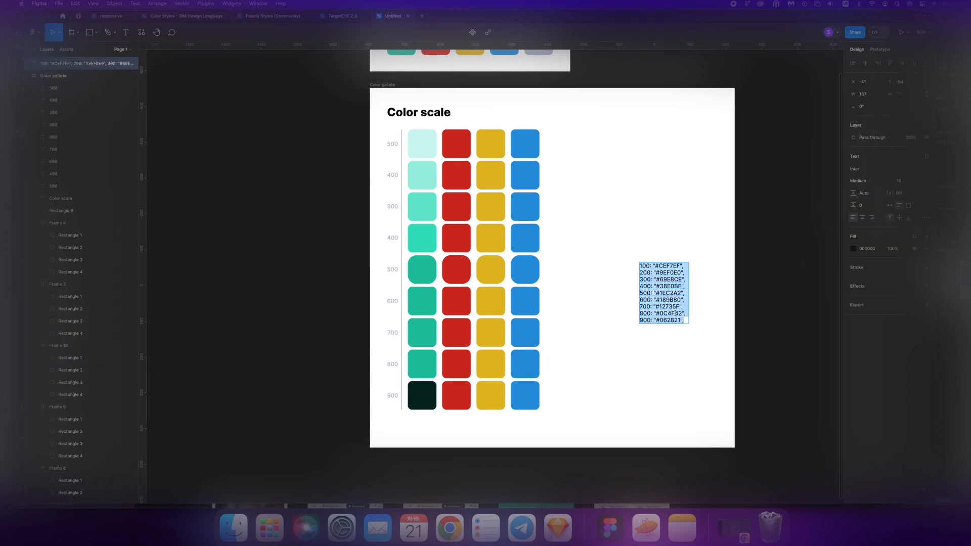
{"action": "left_click", "coordinate": [419, 361], "text": "super"}
{"action": "left_click", "coordinate": [868, 181]}
{"action": "key", "text": "super+v"}
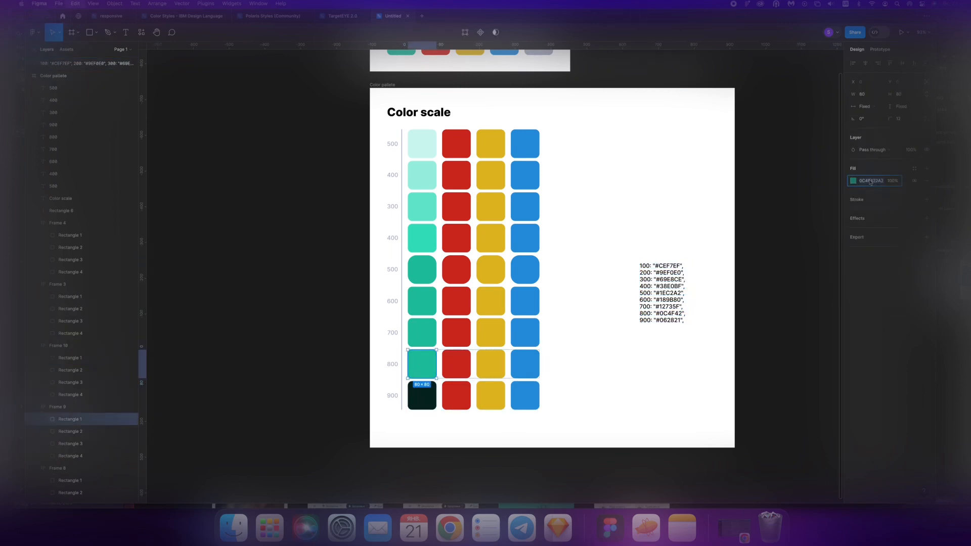
{"action": "key", "text": "Return"}
Step: Copy the 700 code from the list and set the green swatch in the 700 row to 12735F
{"action": "double_click", "coordinate": [669, 307]}
{"action": "double_click", "coordinate": [669, 306]}
{"action": "key", "text": "super+c"}
{"action": "left_click", "coordinate": [422, 332], "text": "super"}
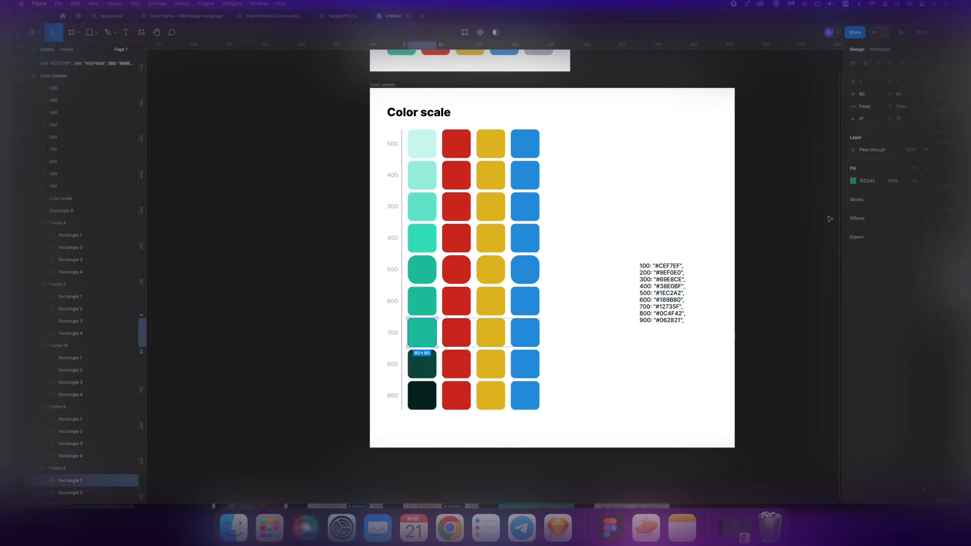
{"action": "left_click", "coordinate": [868, 181]}
{"action": "key", "text": "super+v"}
{"action": "key", "text": "Return"}
Step: Copy the 600 code from the list and set the green swatch in the 600 row to 189B80
{"action": "left_click", "coordinate": [422, 301], "text": "super"}
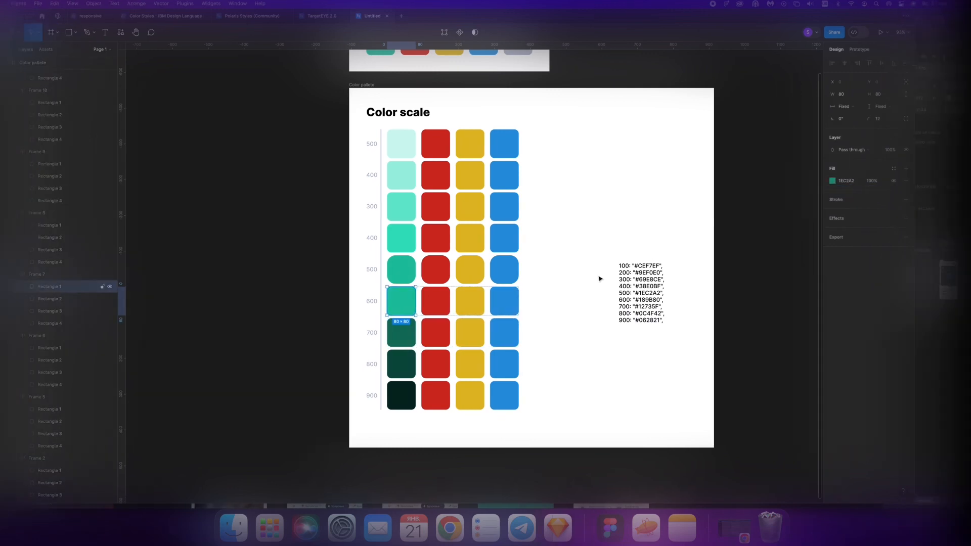
{"action": "double_click", "coordinate": [655, 299]}
{"action": "double_click", "coordinate": [654, 299]}
{"action": "key", "text": "super+c"}
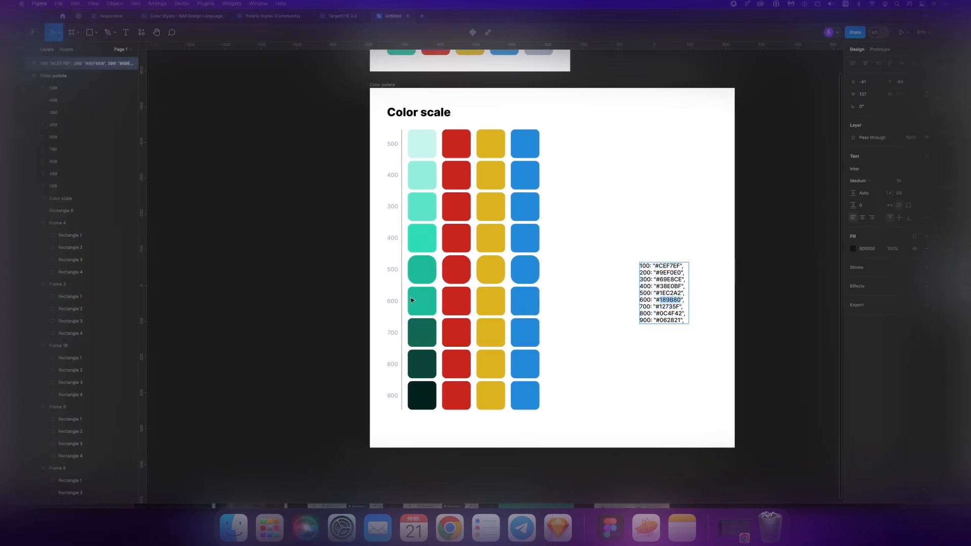
{"action": "left_click", "coordinate": [422, 300], "text": "super"}
{"action": "left_click", "coordinate": [868, 181]}
{"action": "key", "text": "super+v"}
{"action": "key", "text": "Return"}
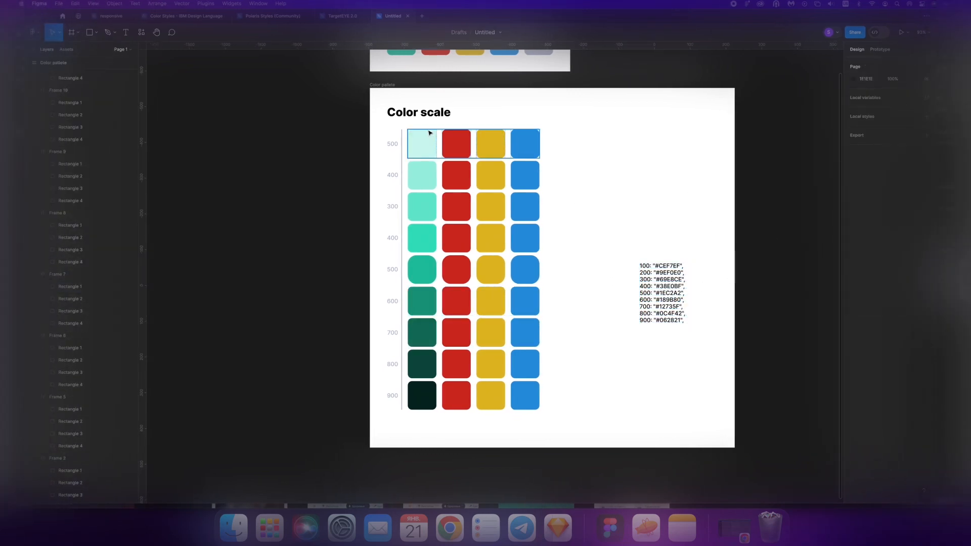
Step: Nudge the hex code list slightly to the right and select the red swatch beside the rounded green base swatch
{"action": "left_click_drag", "start_coordinate": [666, 299], "coordinate": [668, 299]}
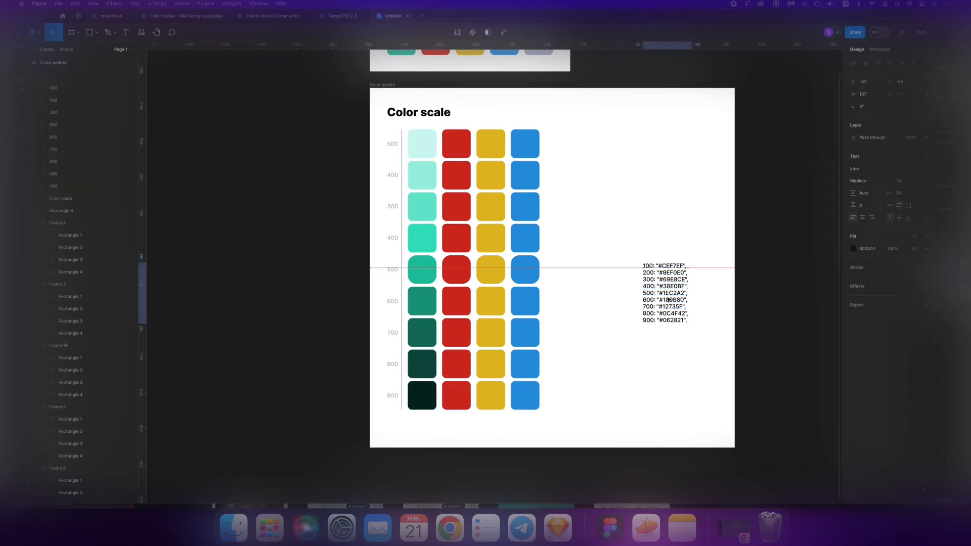
{"action": "left_click", "coordinate": [456, 269], "text": "super"}
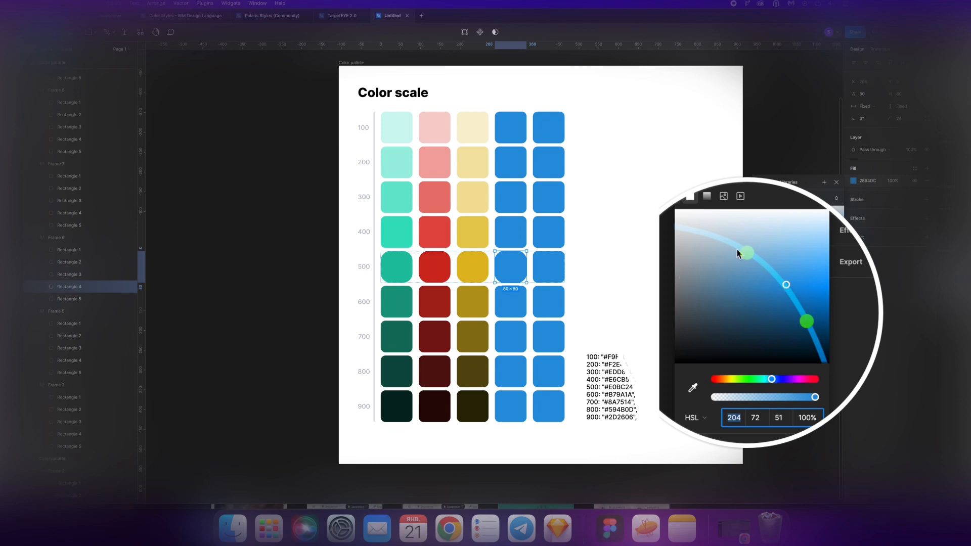
Step: Try lightening the fourth-column blue swatch in the 400 row to about HSL 204, 61, 68
{"action": "double_click", "coordinate": [517, 230]}
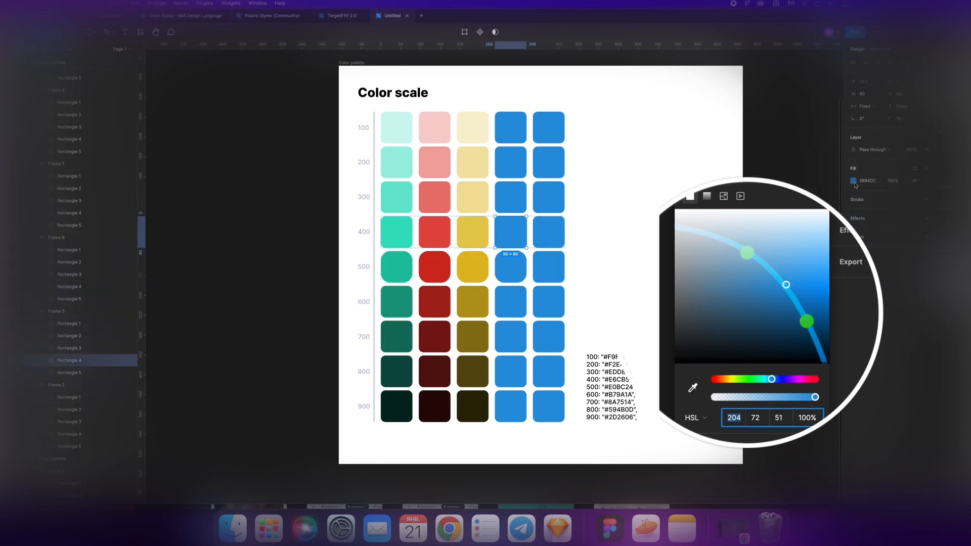
{"action": "left_click", "coordinate": [853, 180]}
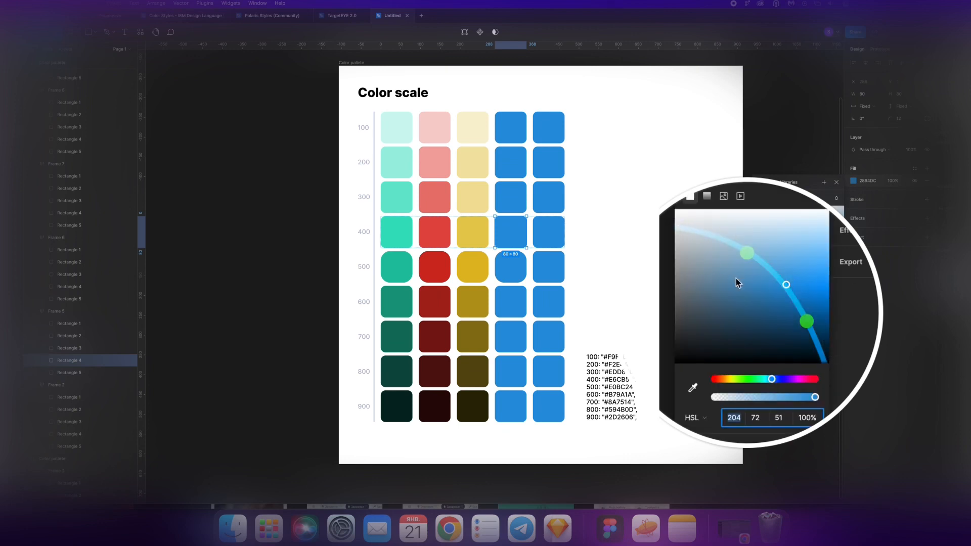
{"action": "left_click_drag", "start_coordinate": [736, 282], "coordinate": [768, 261]}
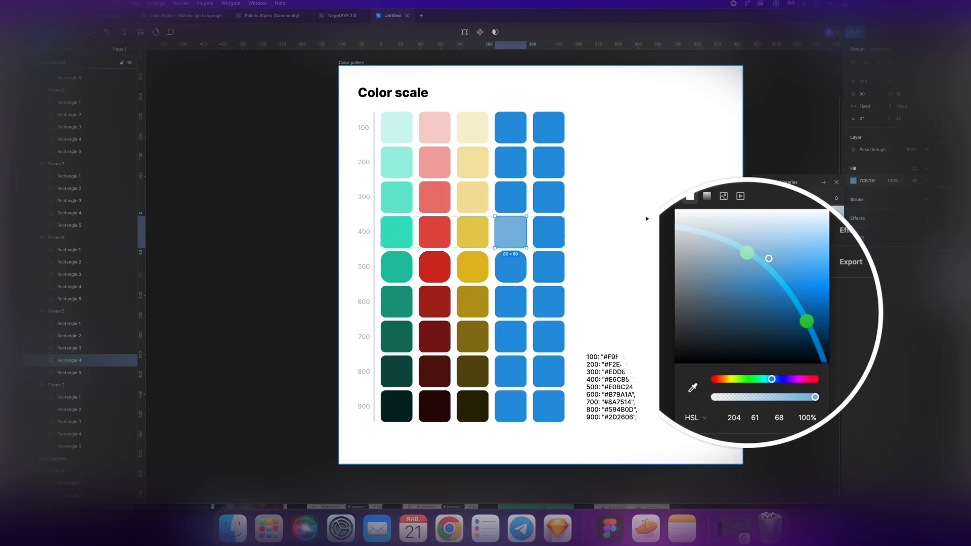
{"action": "key", "text": "super+z"}
Step: Recolour the fourth-column blue swatches to about HSL 204, 39, 82 in the 300 row and 204, 83, 30 in the 700 row
{"action": "left_click", "coordinate": [507, 199], "text": "super"}
{"action": "left_click", "coordinate": [853, 180]}
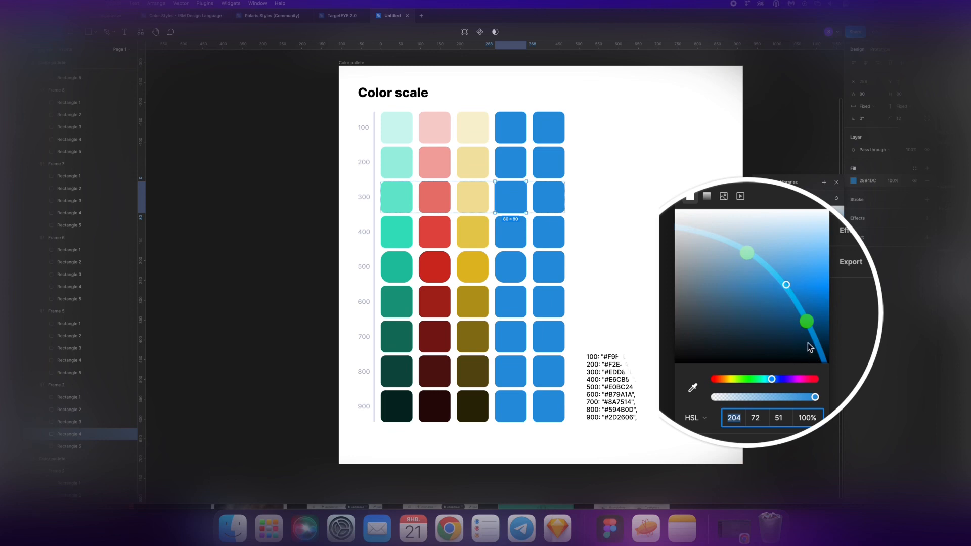
{"action": "left_click_drag", "start_coordinate": [809, 347], "coordinate": [735, 237]}
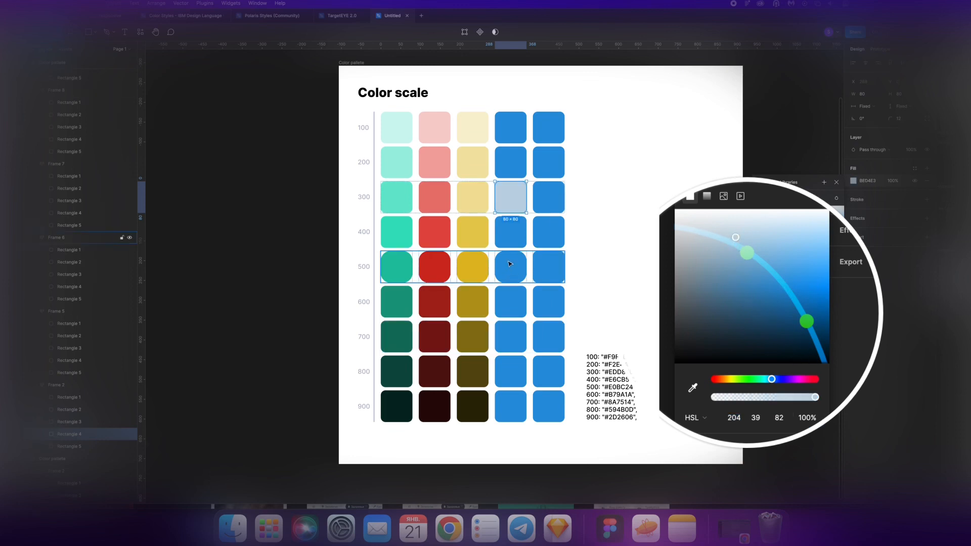
{"action": "double_click", "coordinate": [519, 346]}
{"action": "left_click", "coordinate": [853, 181]}
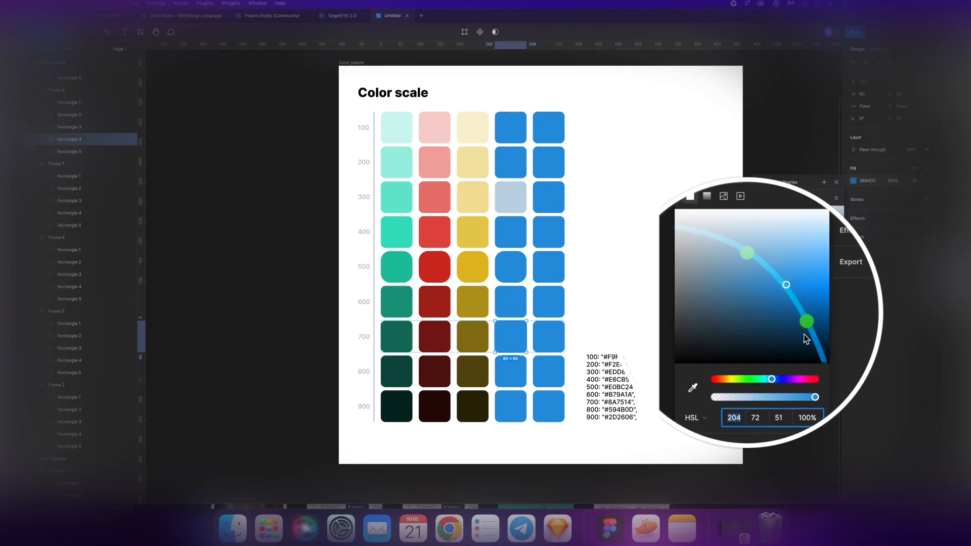
{"action": "left_click_drag", "start_coordinate": [797, 331], "coordinate": [803, 317]}
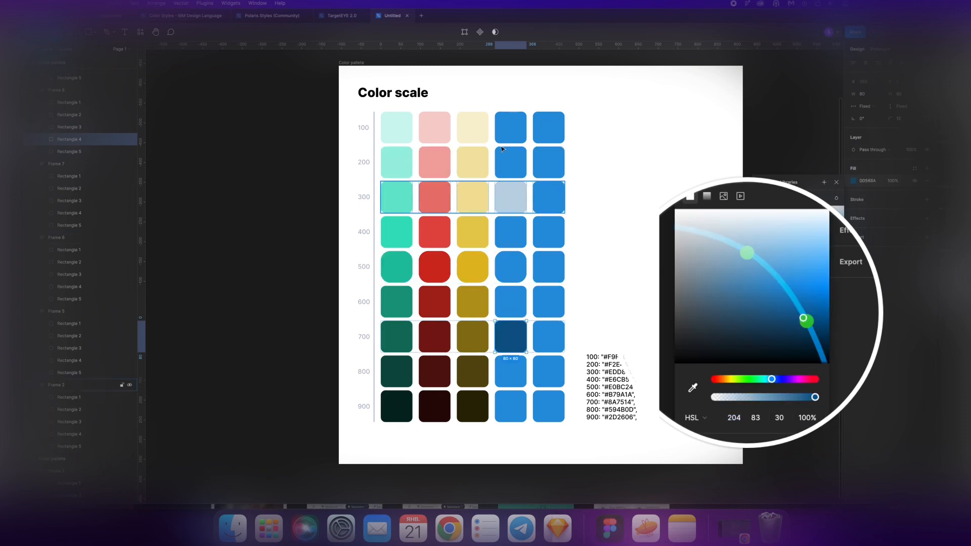
Step: Lighten the fourth-column blue swatch in the 100 row to about HSL 204, 31, 90
{"action": "left_click", "coordinate": [510, 128], "text": "super"}
{"action": "left_click", "coordinate": [853, 180]}
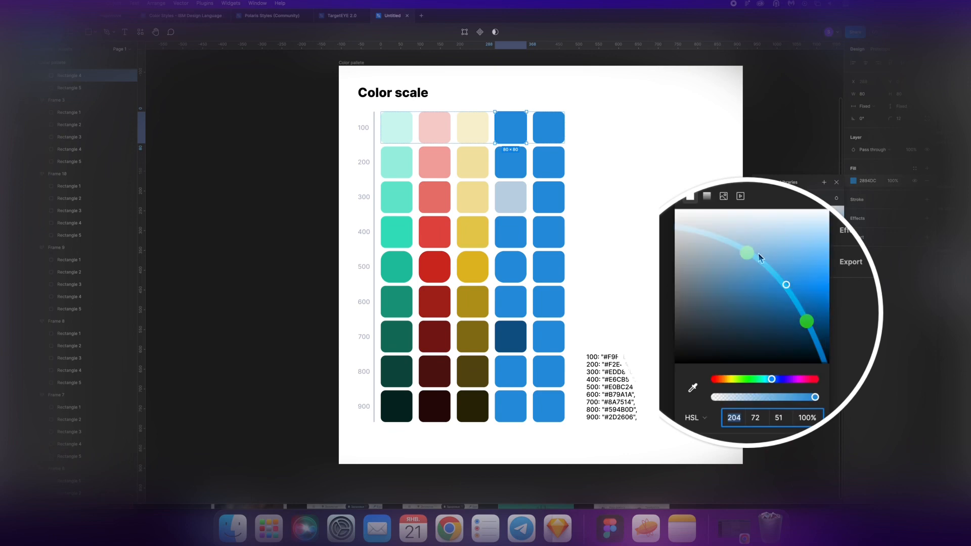
{"action": "left_click", "coordinate": [707, 218]}
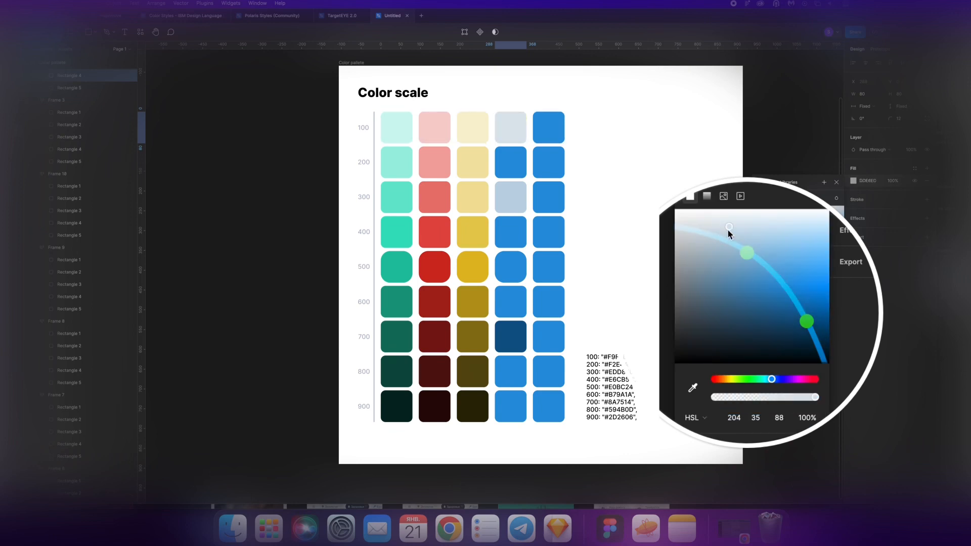
Step: Darken the fourth-column blue swatches to about HSL 204, 86, 10 in the 900 row and 204, 87, 20 in the 800 row
{"action": "left_click", "coordinate": [511, 407], "text": "super"}
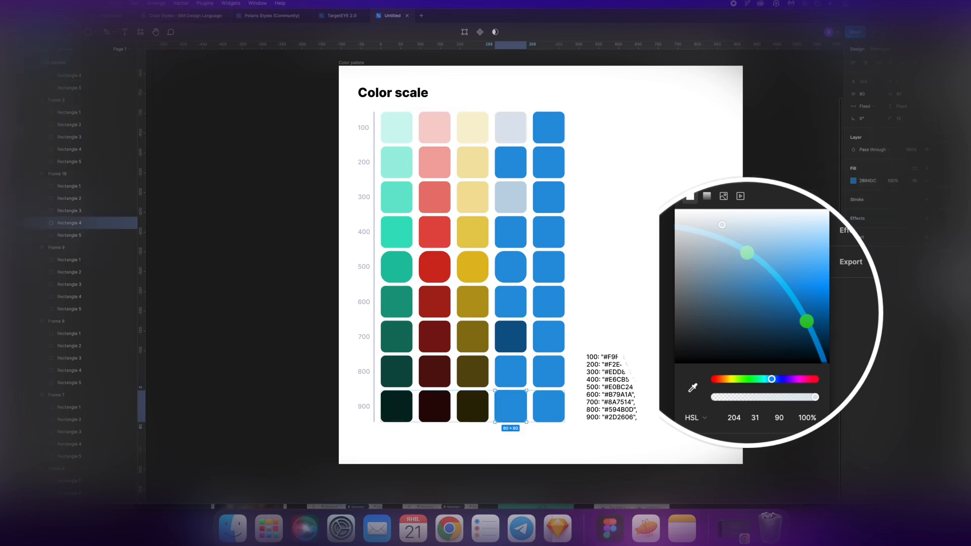
{"action": "left_click", "coordinate": [854, 180]}
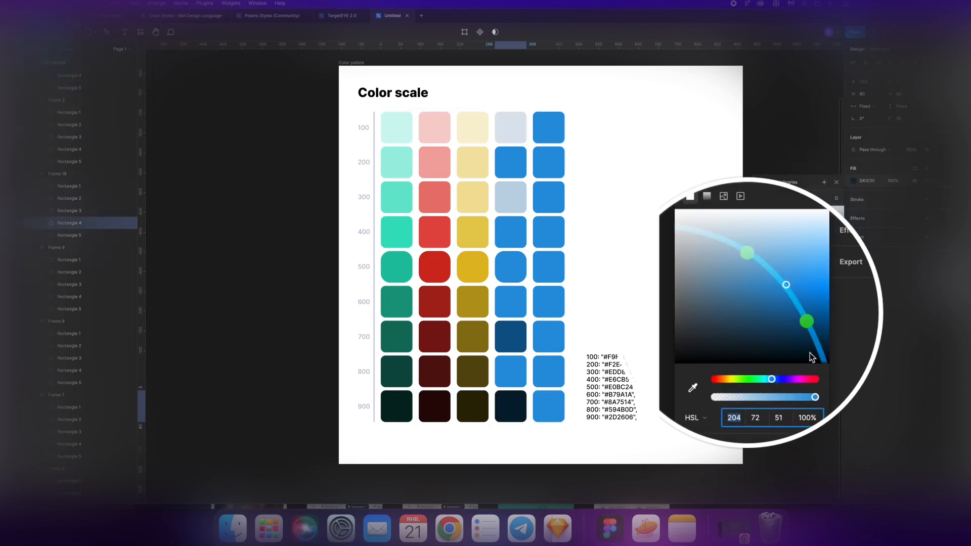
{"action": "left_click", "coordinate": [808, 348]}
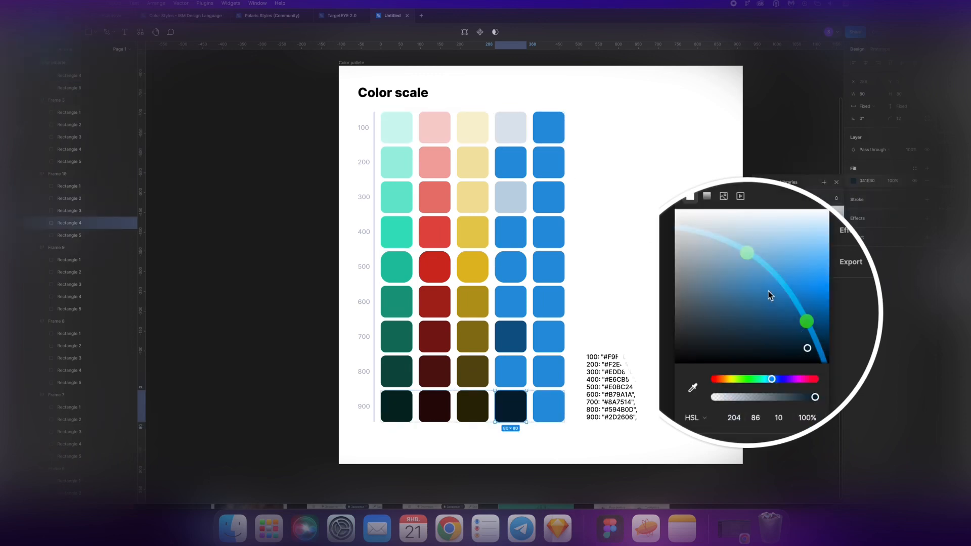
{"action": "left_click", "coordinate": [511, 372], "text": "super"}
{"action": "left_click", "coordinate": [853, 180]}
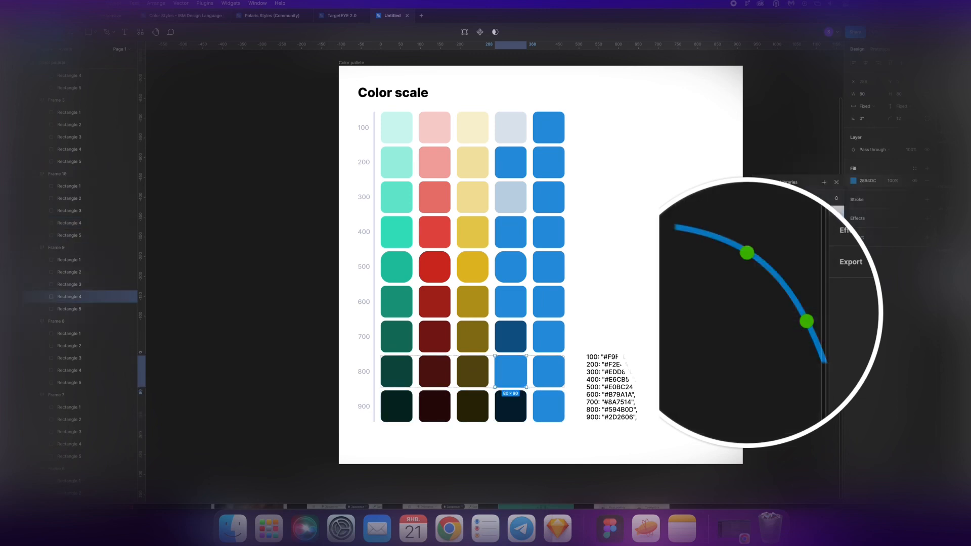
{"action": "left_click", "coordinate": [807, 332]}
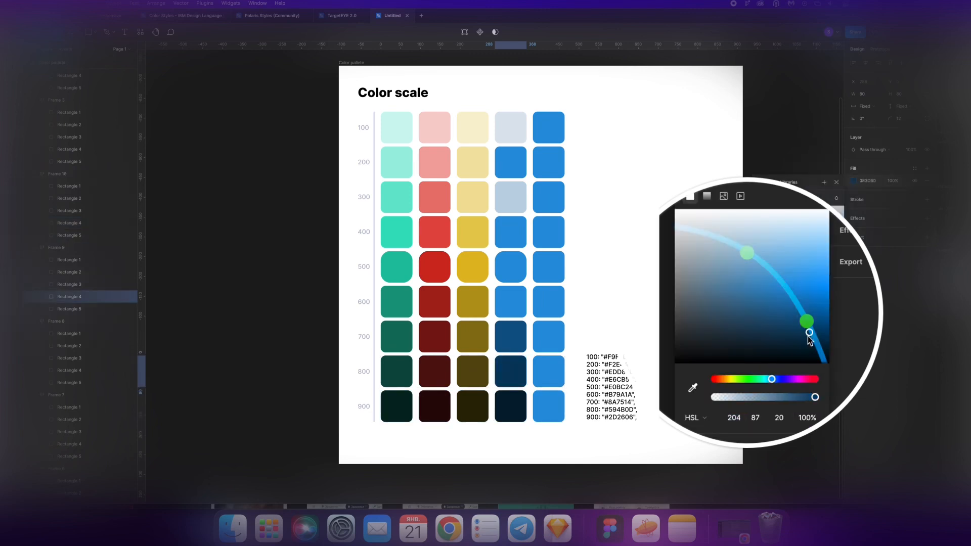
Step: Lighten the fourth-column blue swatch in the 200 row to a pale blue, keeping hue 204
{"action": "left_click", "coordinate": [510, 162], "text": "super"}
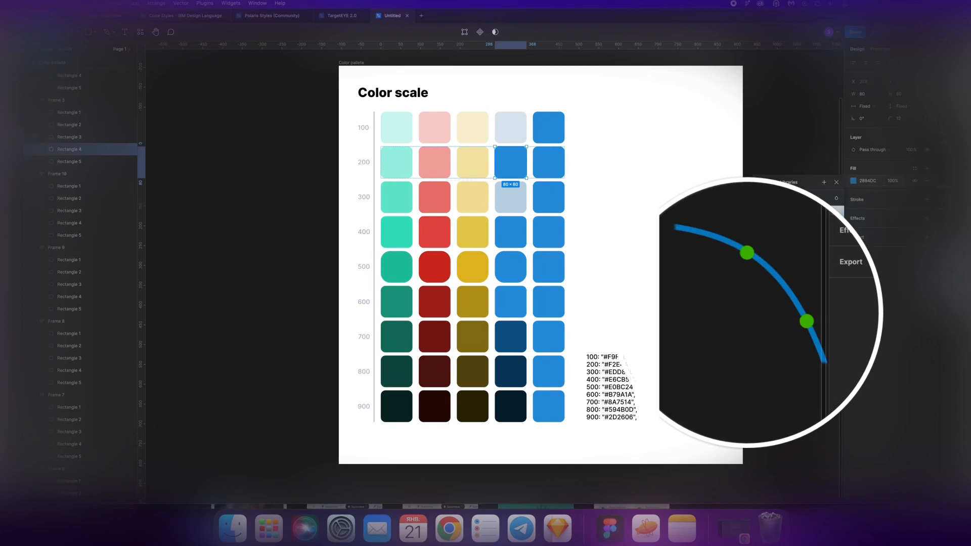
{"action": "left_click", "coordinate": [853, 180]}
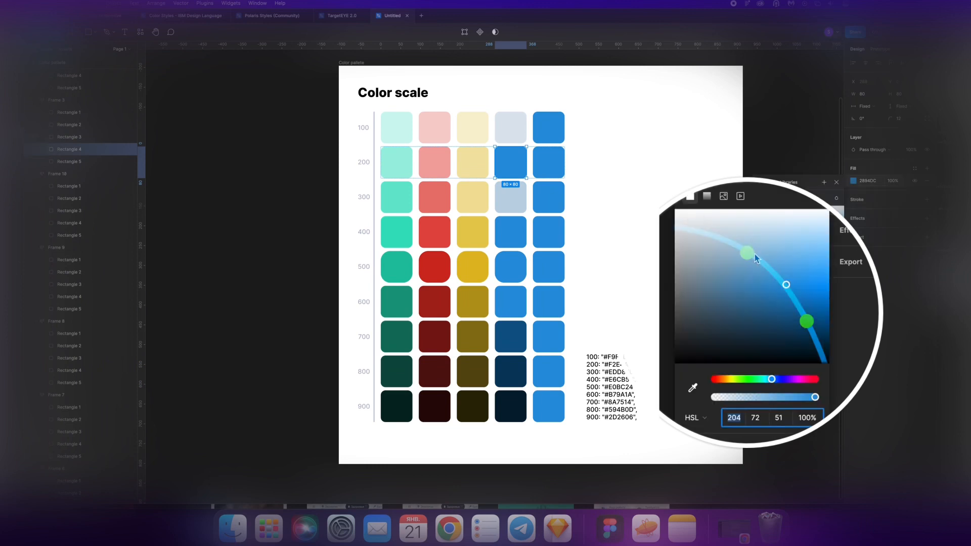
{"action": "left_click", "coordinate": [746, 229]}
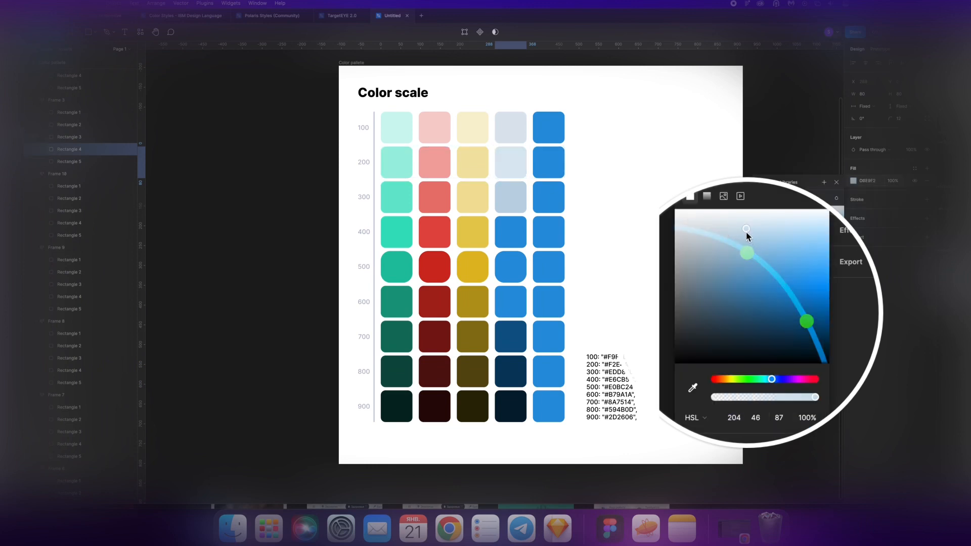
{"action": "left_click_drag", "start_coordinate": [752, 228], "coordinate": [756, 232]}
Step: Lighten the fourth-column blue swatch in the 400 row to about HSL 204, 67, 71
{"action": "left_click", "coordinate": [510, 232], "text": "super"}
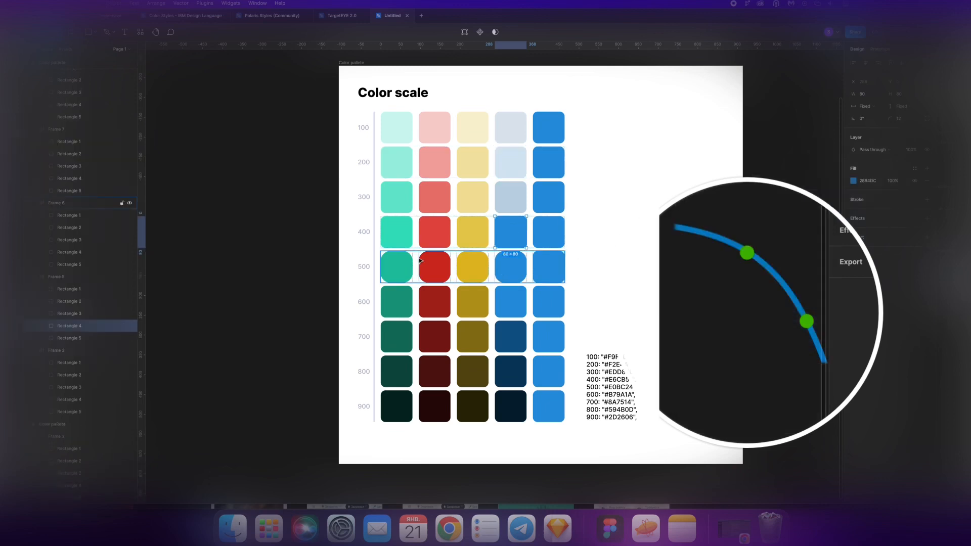
{"action": "left_click", "coordinate": [853, 183]}
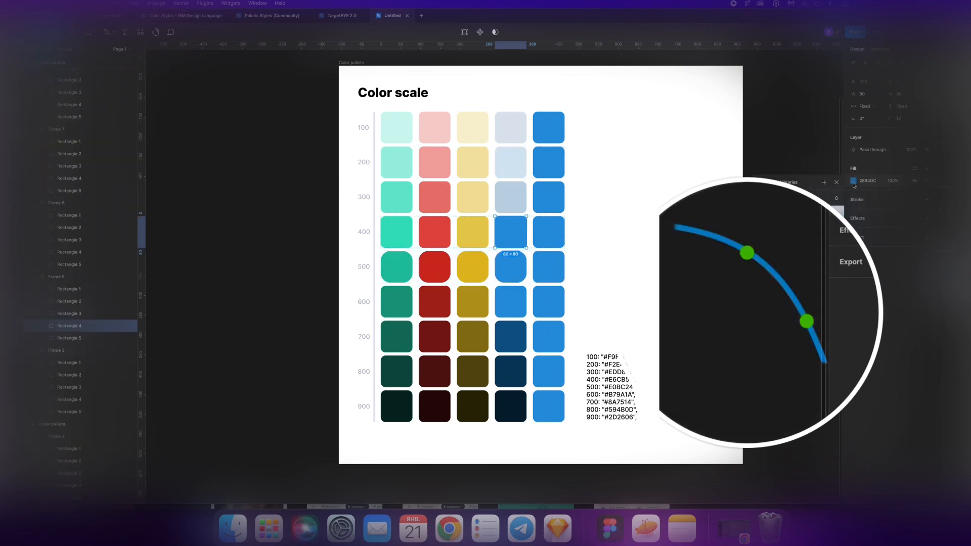
{"action": "left_click", "coordinate": [775, 254]}
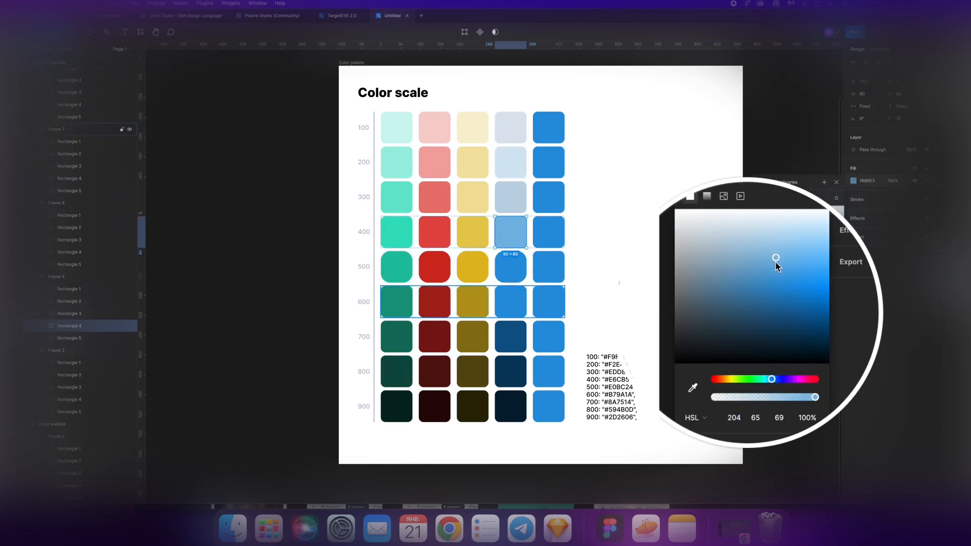
{"action": "left_click_drag", "start_coordinate": [775, 261], "coordinate": [778, 257]}
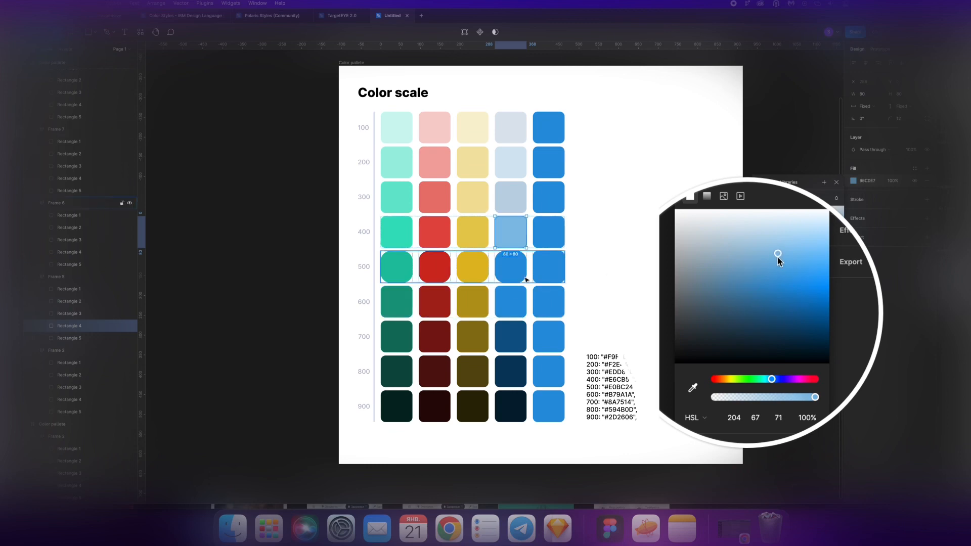
Step: Darken the fourth-column blue swatch in the 600 row to about HSL 211, 75, 42
{"action": "left_click", "coordinate": [510, 302], "text": "super"}
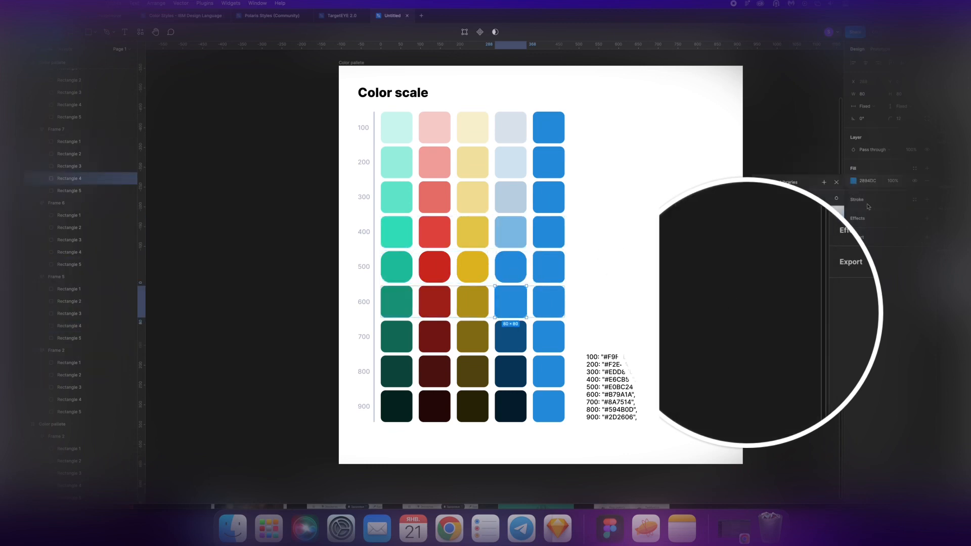
{"action": "left_click", "coordinate": [853, 181]}
{"action": "scroll", "coordinate": [440, 277], "scroll_direction": "up", "scroll_amount": 1}
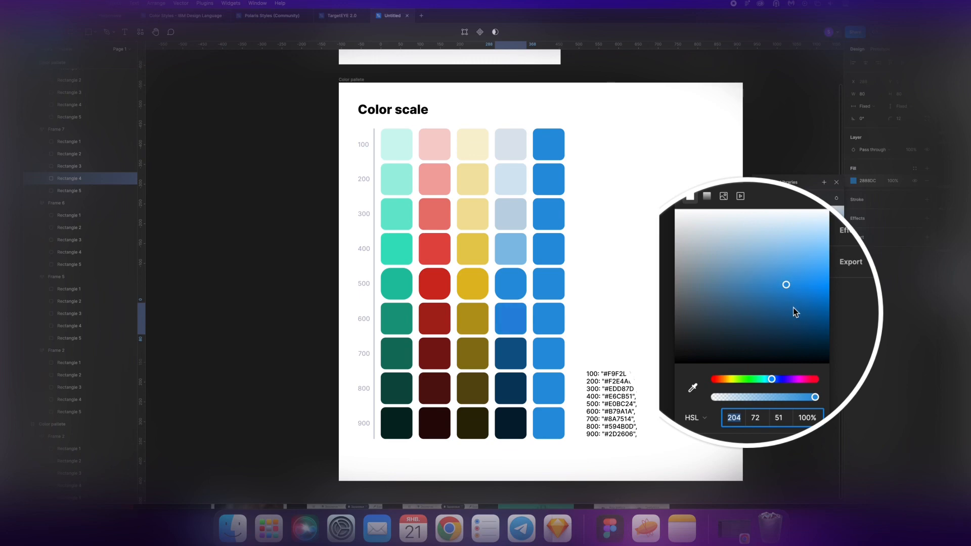
{"action": "left_click_drag", "start_coordinate": [793, 307], "coordinate": [790, 299]}
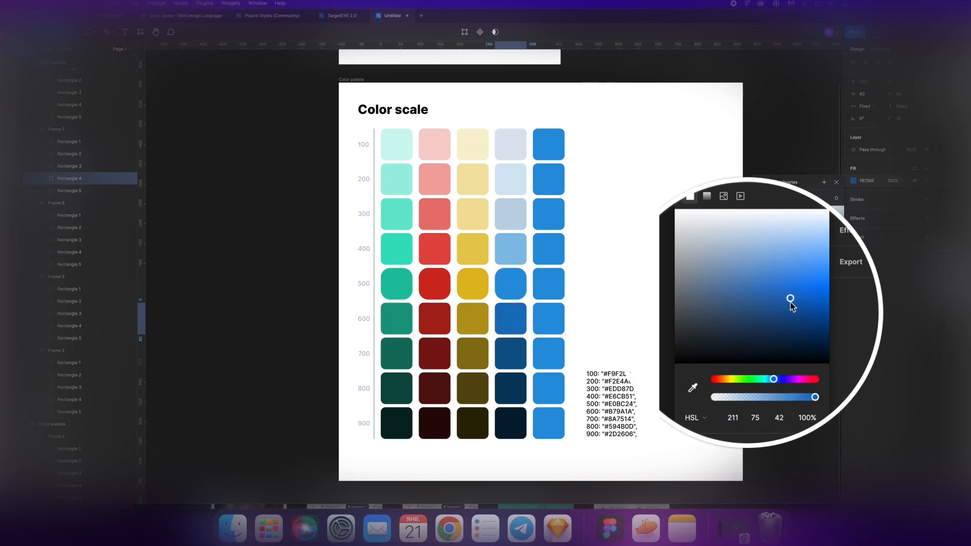
{"action": "key", "text": "Escape"}
Step: Switch to tints.dev in the browser, generate the palette for base colour 2894DC and copy its 100–900 codes
{"action": "scroll", "coordinate": [744, 311], "scroll_direction": "up", "scroll_amount": 1}
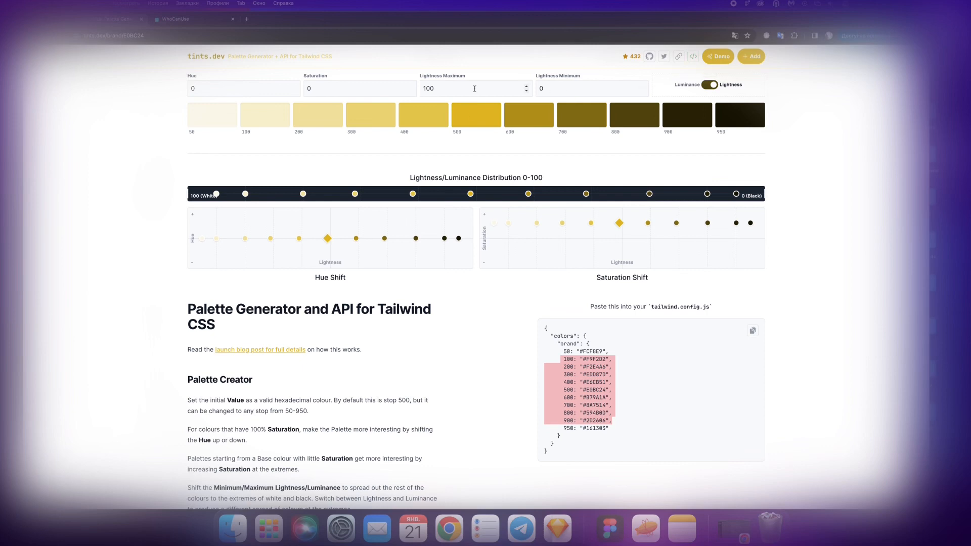
{"action": "left_click", "coordinate": [474, 88]}
{"action": "scroll", "coordinate": [585, 94], "scroll_direction": "up", "scroll_amount": 2}
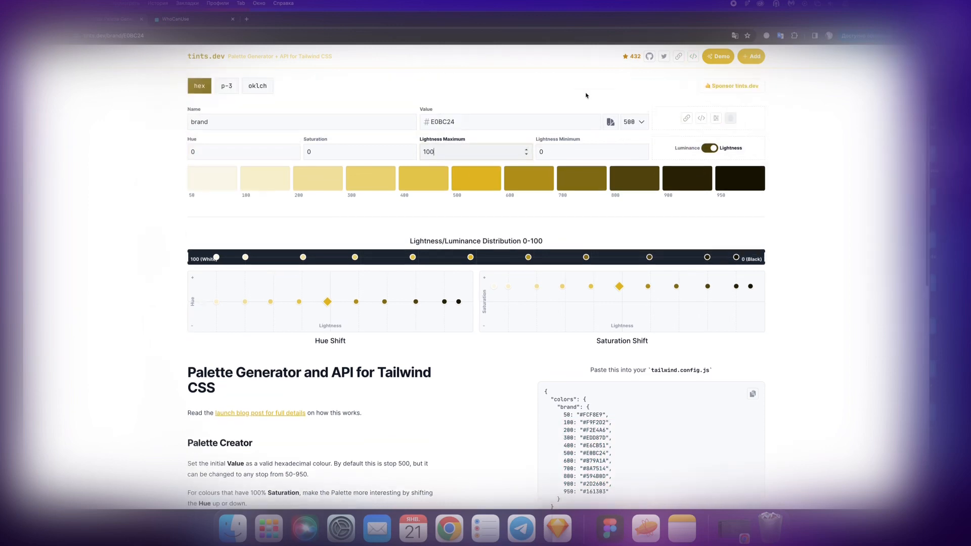
{"action": "double_click", "coordinate": [492, 117]}
{"action": "type", "text": "2894DC"}
{"action": "scroll", "coordinate": [585, 325], "scroll_direction": "down", "scroll_amount": 1}
{"action": "left_click_drag", "start_coordinate": [561, 376], "coordinate": [615, 438]}
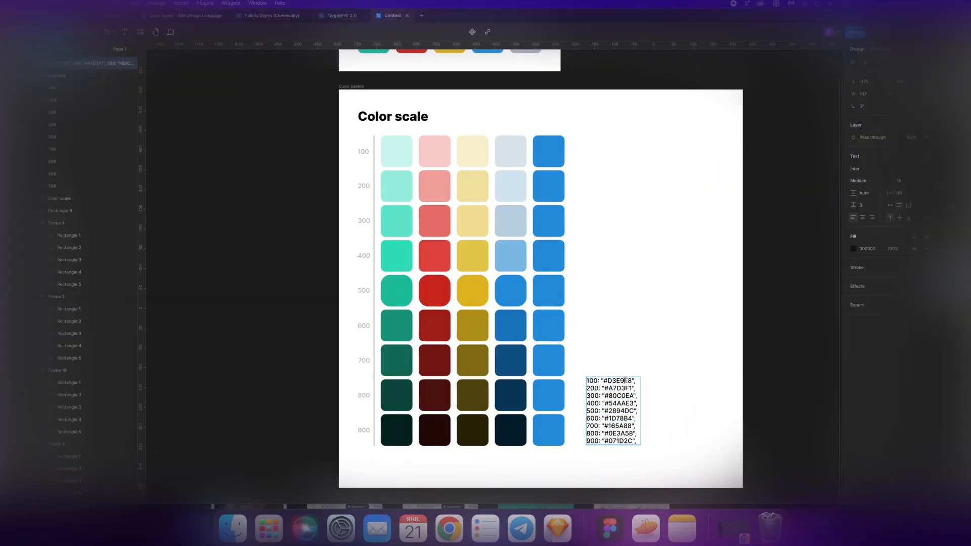
Step: Set the fill of the fifth-column swatch in the 100 row to D3E9F8
{"action": "left_click", "coordinate": [548, 152]}
{"action": "left_click", "coordinate": [869, 182]}
{"action": "left_click", "coordinate": [617, 187]}
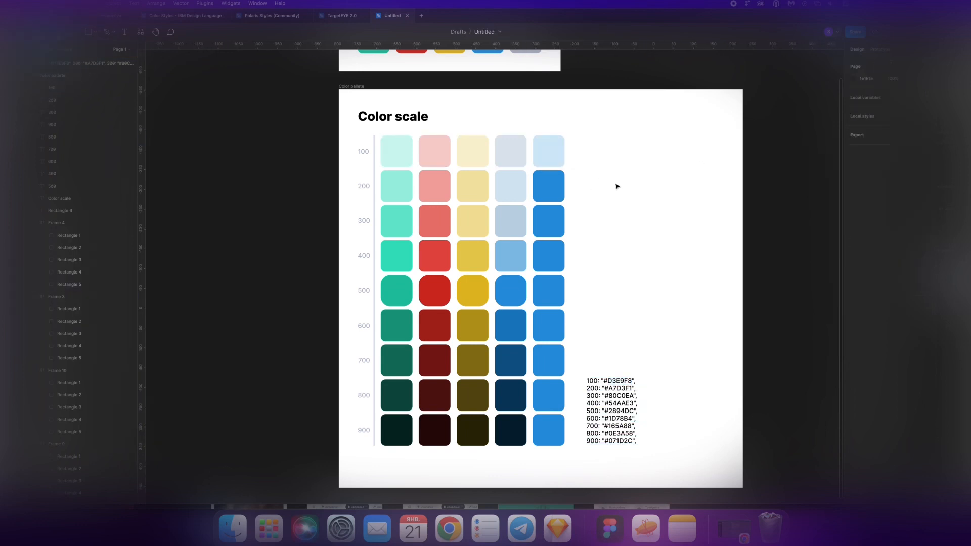
Step: Copy the 200 code from the pasted list and set the fifth-column 200 swatch's fill to A7D3F1
{"action": "double_click", "coordinate": [619, 384]}
{"action": "double_click", "coordinate": [618, 388]}
{"action": "key", "text": "super+c"}
{"action": "left_click", "coordinate": [578, 199]}
{"action": "left_click", "coordinate": [555, 193]}
{"action": "left_click", "coordinate": [869, 184]}
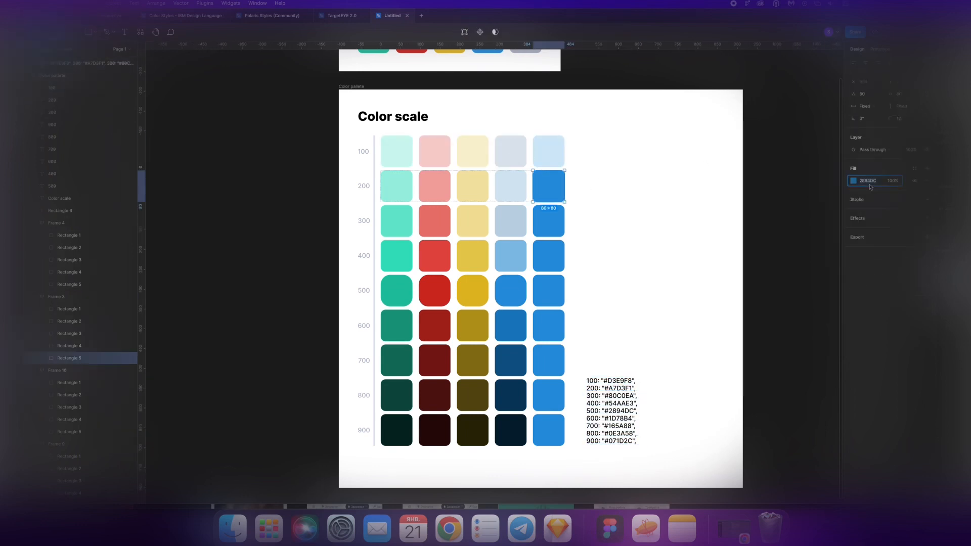
{"action": "key", "text": "super+v"}
{"action": "left_click", "coordinate": [665, 367]}
Step: Copy the 300 code from the list and set the fifth-column 300 swatch's fill to 80C0EA
{"action": "double_click", "coordinate": [625, 397]}
{"action": "double_click", "coordinate": [630, 397]}
{"action": "key", "text": "super+c"}
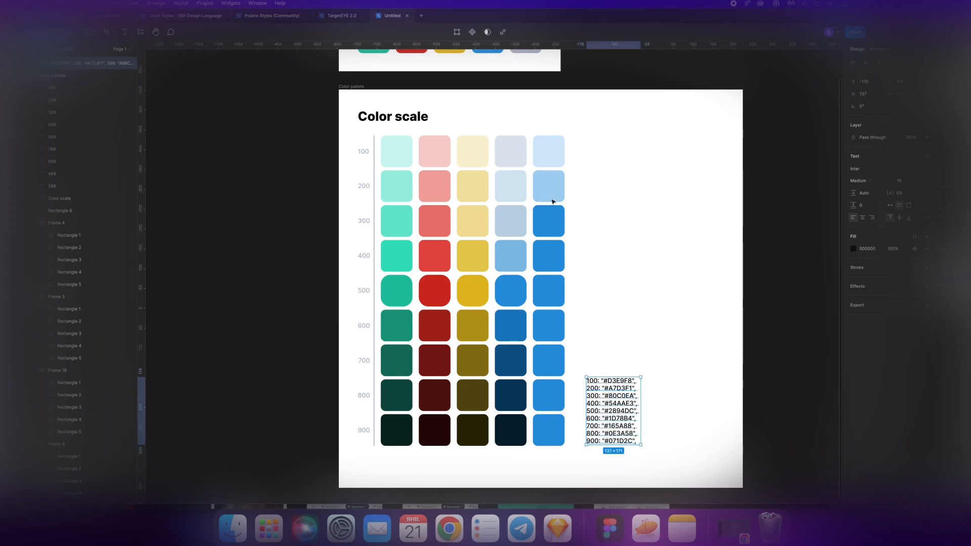
{"action": "left_click", "coordinate": [553, 212]}
{"action": "left_click", "coordinate": [869, 183]}
{"action": "key", "text": "super+v"}
Step: Copy the 400 code from the list and set the fifth-column 400 swatch's fill to 54AAE3
{"action": "double_click", "coordinate": [623, 403]}
{"action": "key", "text": "super+c"}
{"action": "left_click", "coordinate": [548, 256]}
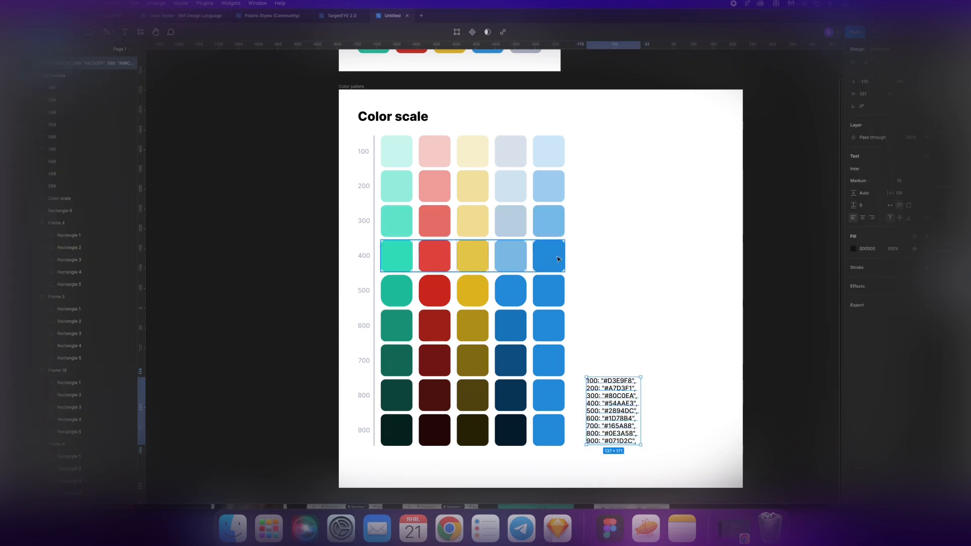
{"action": "left_click", "coordinate": [867, 180]}
{"action": "key", "text": "super+v"}
Step: Copy the 600 code from the list and set the fifth-column 600 swatch's fill to 1D78B4
{"action": "double_click", "coordinate": [625, 427]}
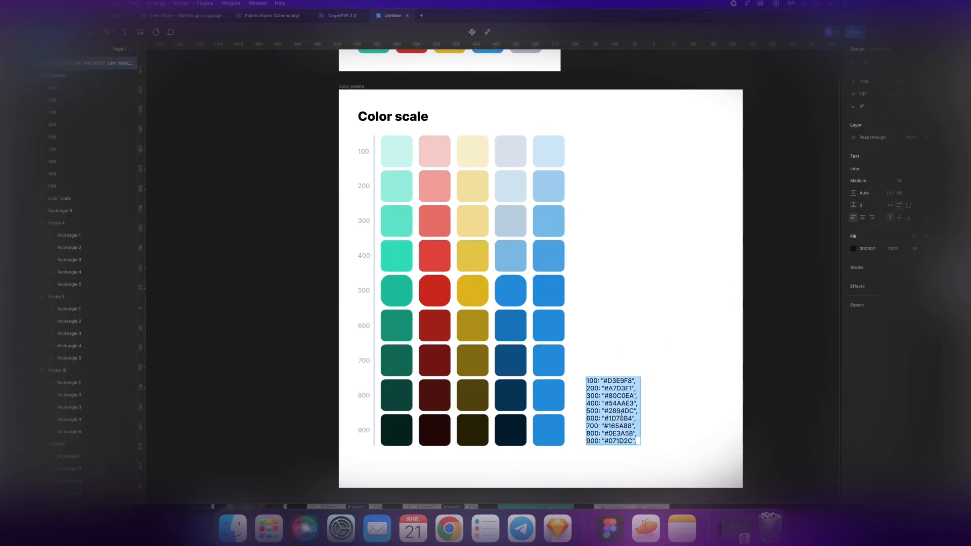
{"action": "double_click", "coordinate": [620, 418]}
{"action": "key", "text": "super+c"}
{"action": "left_click", "coordinate": [549, 325]}
{"action": "left_click", "coordinate": [870, 181]}
{"action": "key", "text": "super+v"}
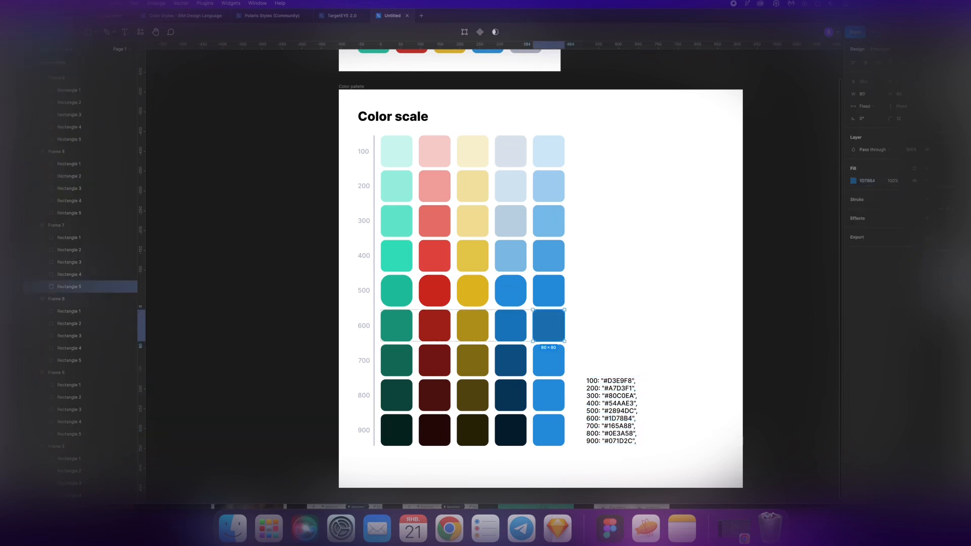
Step: Copy the 700 code from the list and set the fifth-column 700 swatch's fill to 165A88
{"action": "double_click", "coordinate": [624, 433]}
{"action": "double_click", "coordinate": [617, 426]}
{"action": "key", "text": "super+c"}
{"action": "left_click", "coordinate": [544, 360]}
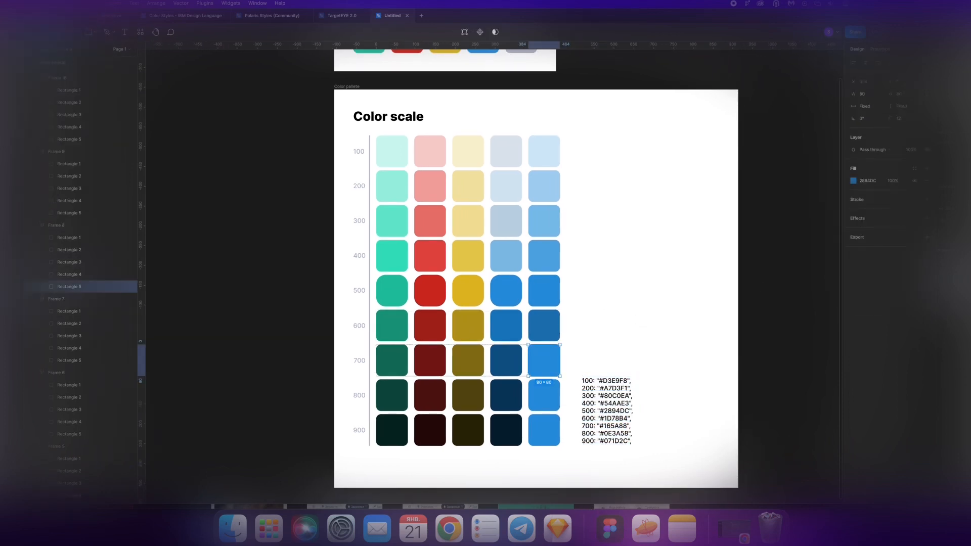
{"action": "left_click", "coordinate": [869, 180]}
{"action": "key", "text": "super+v"}
Step: Copy the 800 code from the list and set the fifth-column 800 swatch's fill to 0E3A58
{"action": "double_click", "coordinate": [614, 438]}
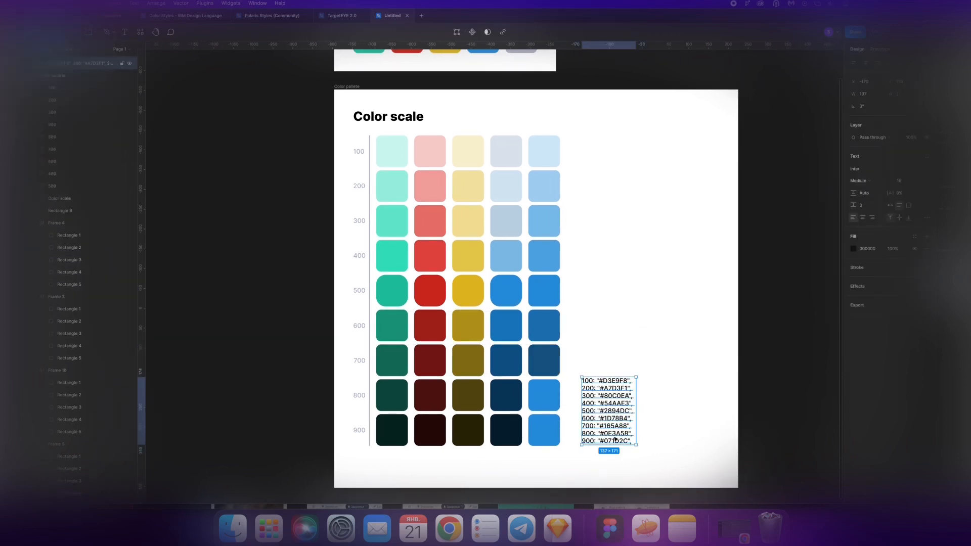
{"action": "double_click", "coordinate": [617, 433]}
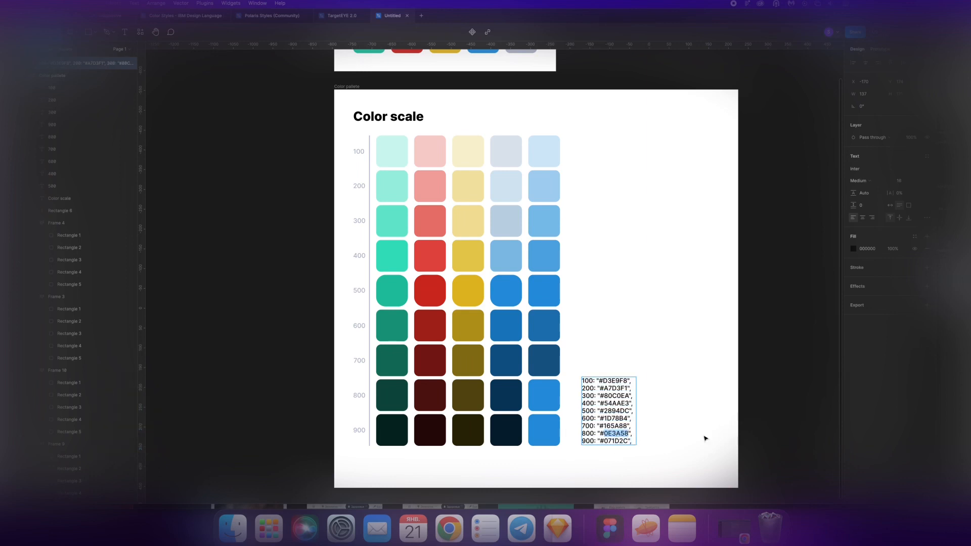
{"action": "key", "text": "super+c"}
{"action": "left_click", "coordinate": [544, 395]}
{"action": "key", "text": "super+v"}
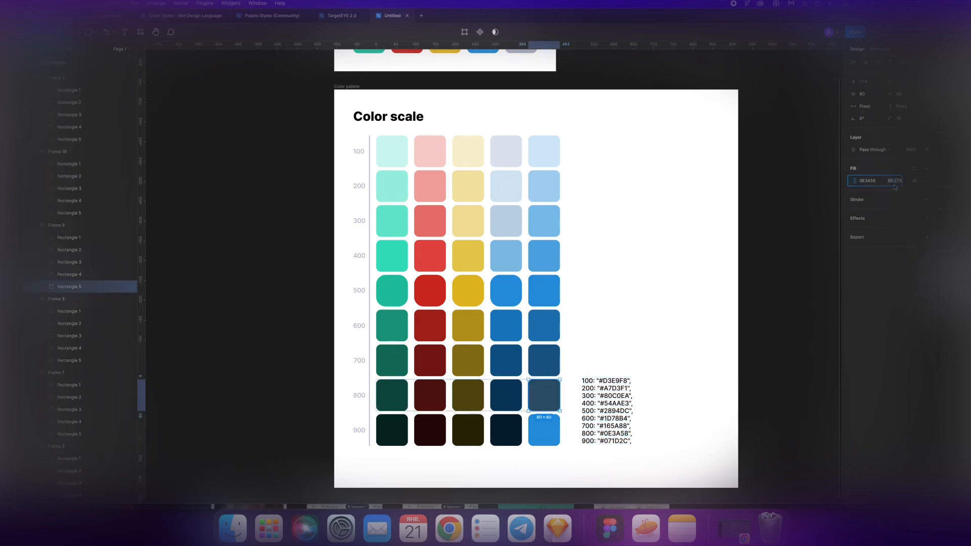
{"action": "scroll", "coordinate": [632, 405], "scroll_direction": "down", "scroll_amount": 1}
Step: Copy the 900 code from the list and set the fifth-column 900 swatch's fill to 071D2C
{"action": "left_click", "coordinate": [606, 404]}
{"action": "double_click", "coordinate": [616, 424]}
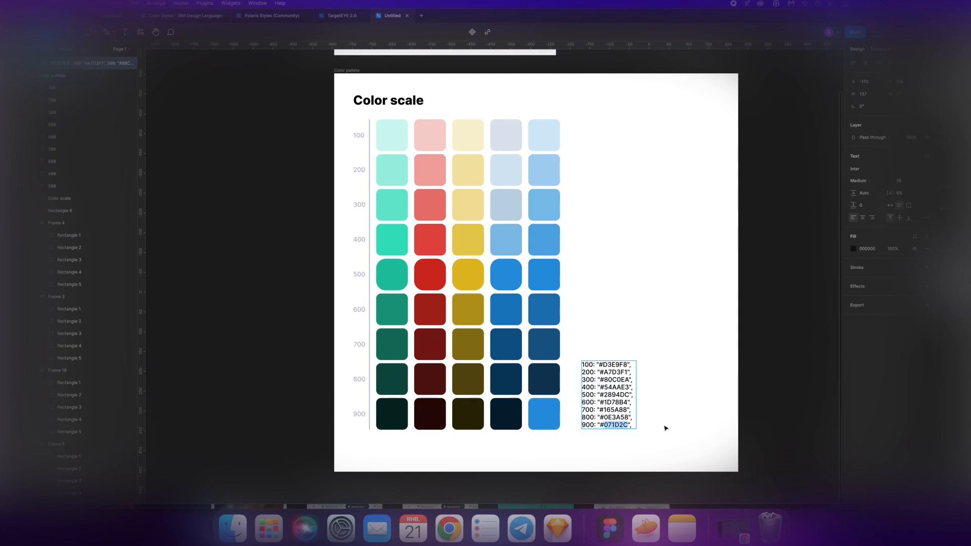
{"action": "key", "text": "super+c"}
{"action": "left_click", "coordinate": [543, 414]}
{"action": "key", "text": "Return"}
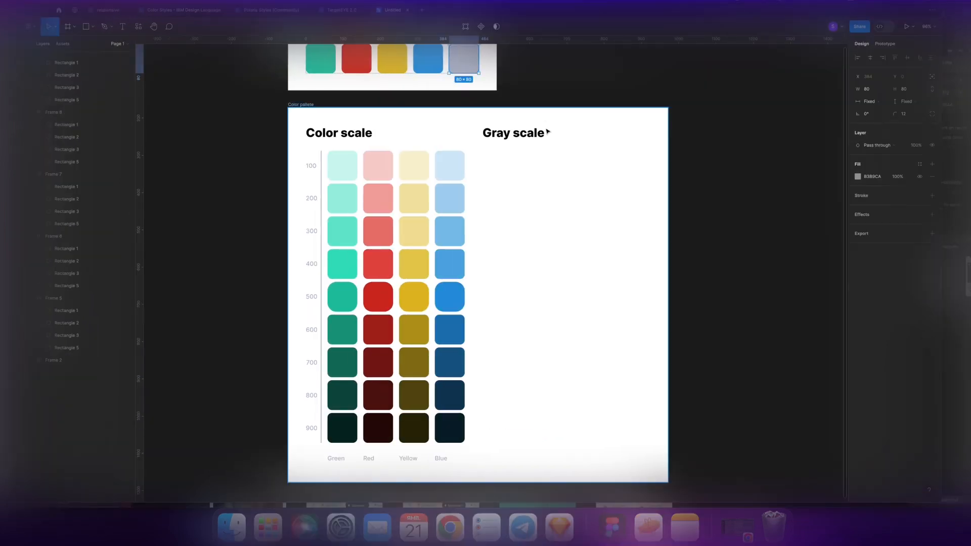
Step: Paste the gray palette swatch into the 500 row after the blue swatch, under the Gray scale heading
{"action": "left_click", "coordinate": [462, 284]}
{"action": "key", "text": "super+v"}
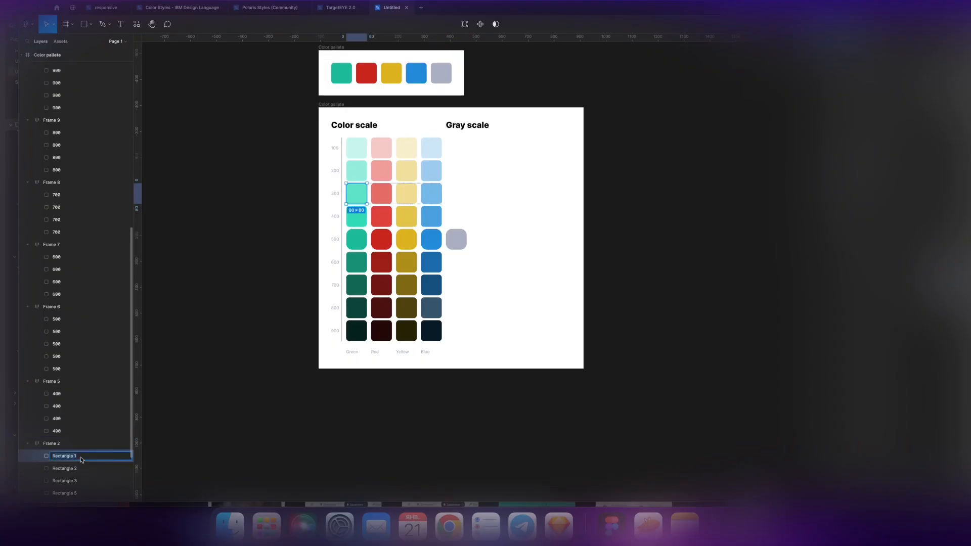
Step: Rename the four swatch layers of the 300 row to 300
{"action": "double_click", "coordinate": [101, 455]}
{"action": "type", "text": "300"}
{"action": "key", "text": "Tab"}
{"action": "type", "text": "300"}
{"action": "key", "text": "Tab"}
{"action": "type", "text": "300"}
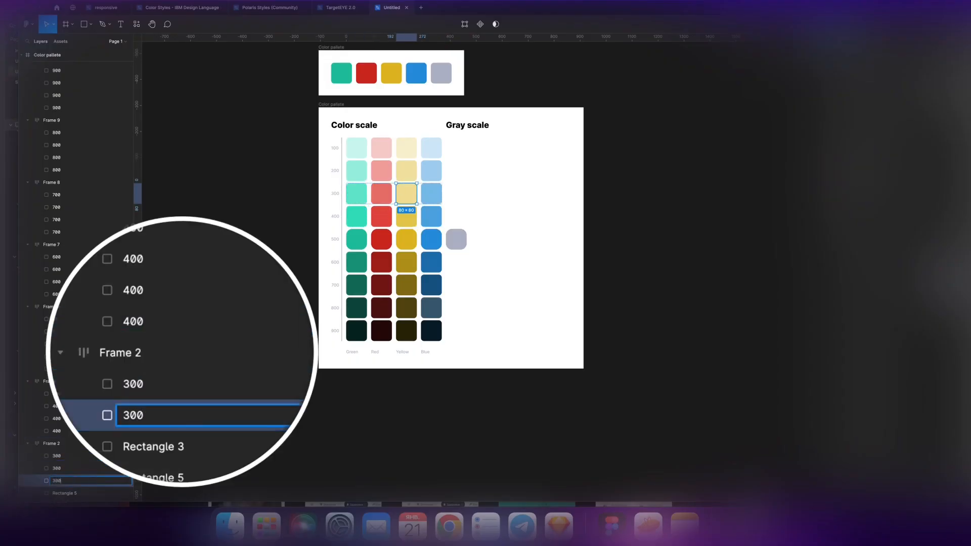
{"action": "key", "text": "Tab"}
{"action": "type", "text": "300"}
Step: Select all nine row frames from 100 to 900 and ungroup them into separate swatches
{"action": "left_click", "coordinate": [369, 148]}
{"action": "left_click", "coordinate": [369, 171]}
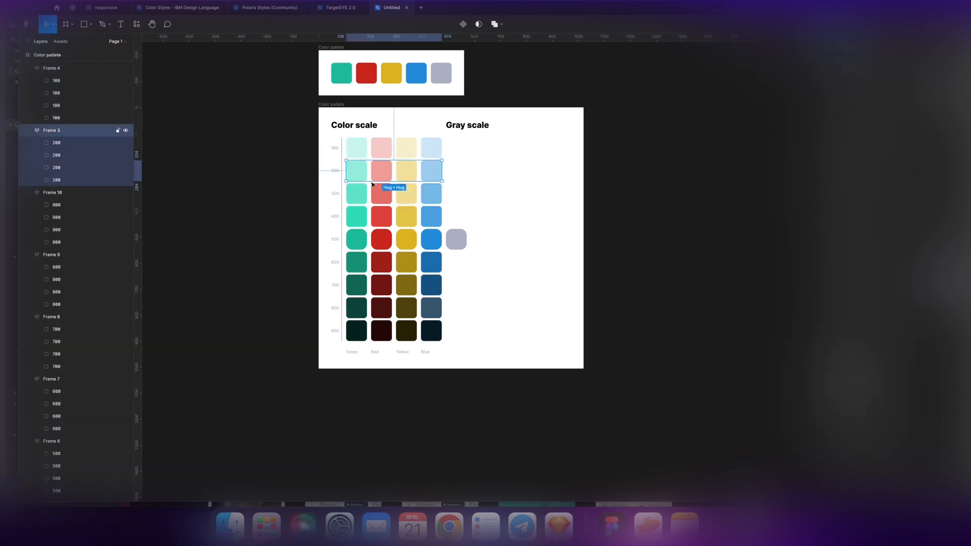
{"action": "left_click", "coordinate": [369, 194]}
{"action": "left_click", "coordinate": [369, 216]}
{"action": "left_click", "coordinate": [371, 240]}
{"action": "scroll", "coordinate": [373, 242], "scroll_direction": "right", "scroll_amount": 1}
{"action": "left_click", "coordinate": [374, 269]}
{"action": "left_click", "coordinate": [378, 299]}
{"action": "scroll", "coordinate": [378, 313], "scroll_direction": "up", "scroll_amount": 1}
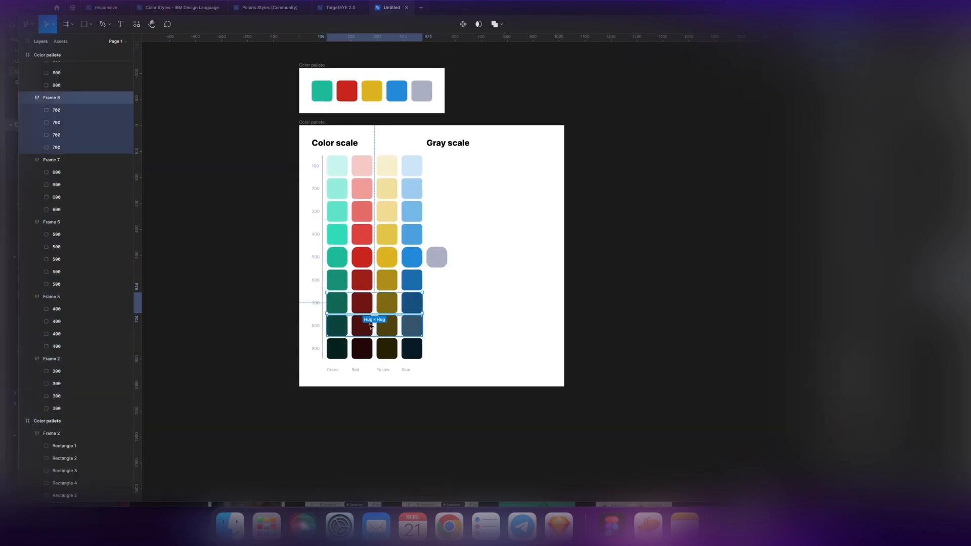
{"action": "left_click", "coordinate": [378, 325]}
{"action": "left_click", "coordinate": [378, 346]}
{"action": "scroll", "coordinate": [379, 334], "scroll_direction": "left", "scroll_amount": 1}
{"action": "left_click_drag", "start_coordinate": [414, 289], "coordinate": [416, 340]}
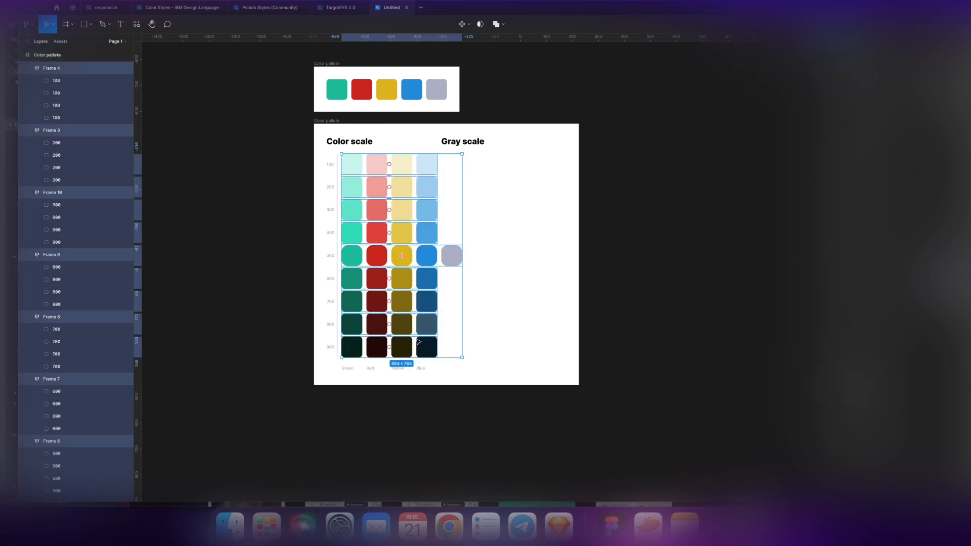
{"action": "key", "text": "super+shift+g"}
{"action": "key", "text": "Escape"}
Step: Select the nine green swatches and batch-rename them with "Green /" followed by their current name
{"action": "left_click", "coordinate": [353, 166]}
{"action": "left_click_drag", "start_coordinate": [352, 362], "coordinate": [352, 171]}
{"action": "scroll", "coordinate": [356, 171], "scroll_direction": "down", "scroll_amount": 1}
{"action": "key", "text": "super+r"}
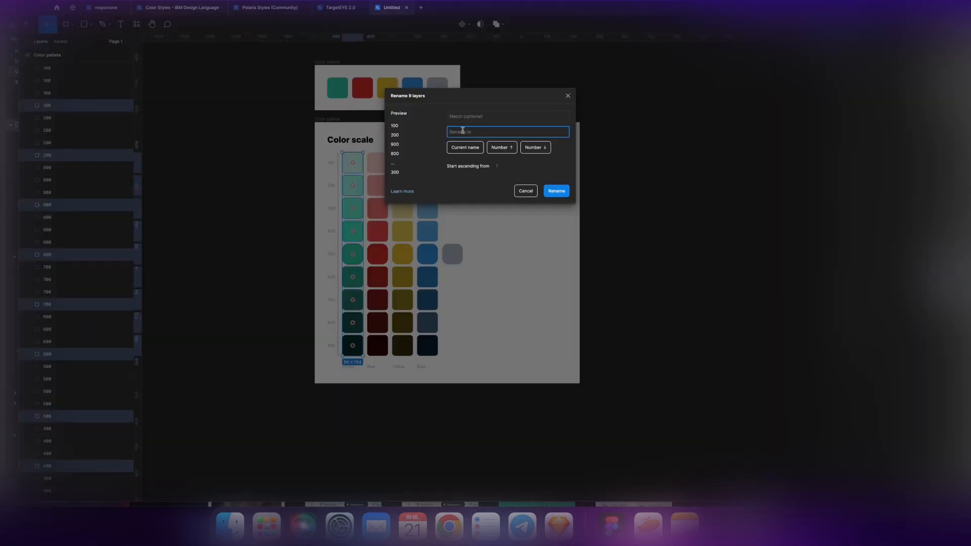
{"action": "type", "text": "Green /"}
{"action": "left_click", "coordinate": [475, 148]}
{"action": "left_click", "coordinate": [561, 193]}
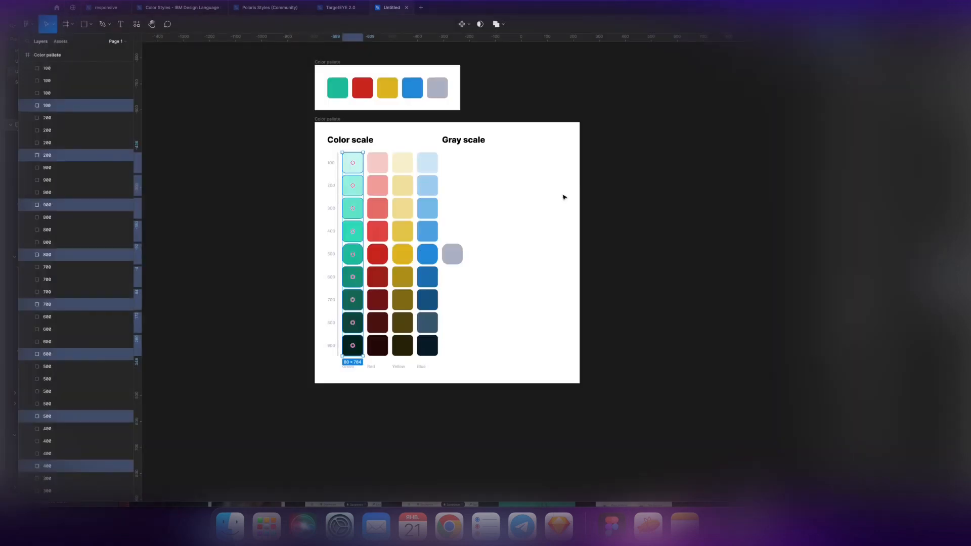
Step: Select the nine red swatches and batch-rename them with "Red /" followed by their current name
{"action": "left_click_drag", "start_coordinate": [379, 354], "coordinate": [374, 163]}
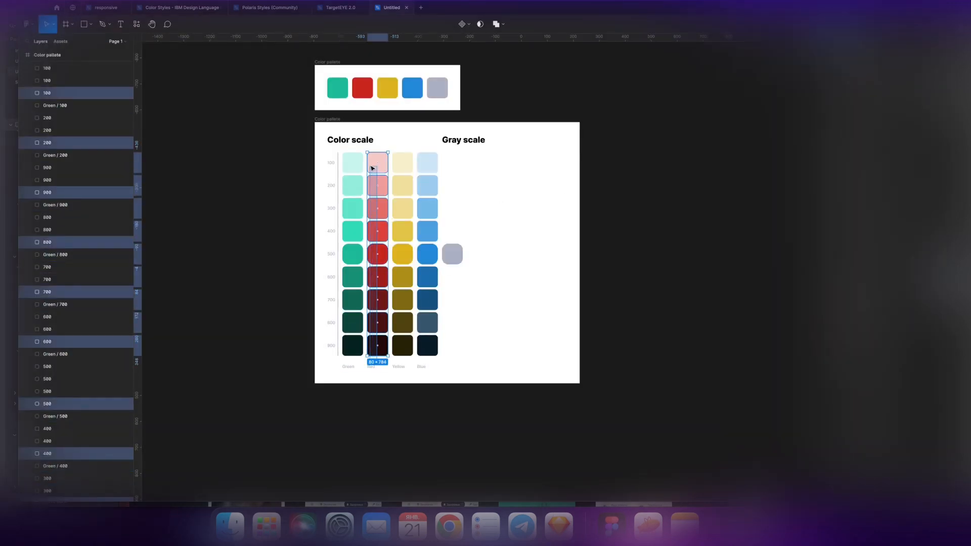
{"action": "key", "text": "super+r"}
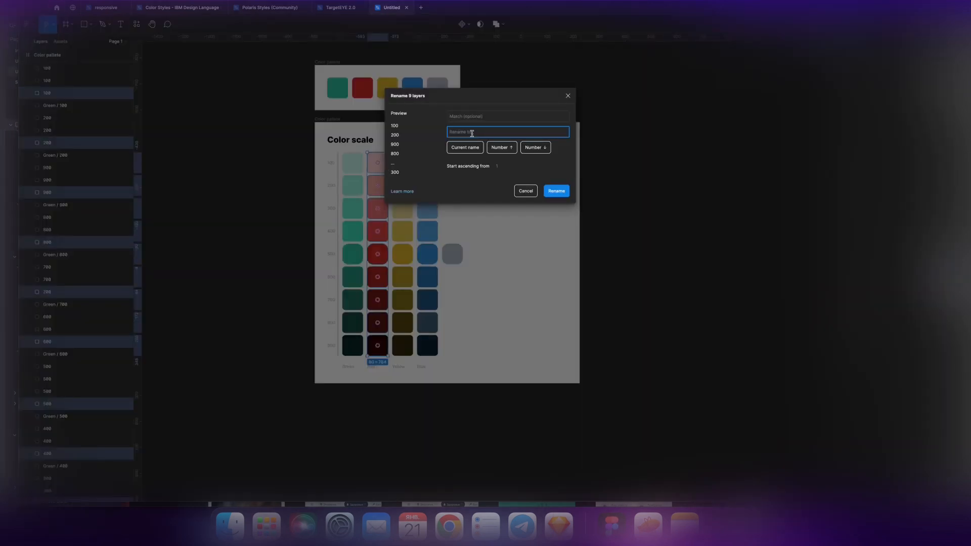
{"action": "type", "text": "Red /"}
{"action": "left_click", "coordinate": [461, 147]}
{"action": "key", "text": "Return"}
Step: Select the green, red, yellow and blue swatches, generate colour styles from them with the Styler plugin, and list all selection colours
{"action": "left_click_drag", "start_coordinate": [404, 357], "coordinate": [403, 158]}
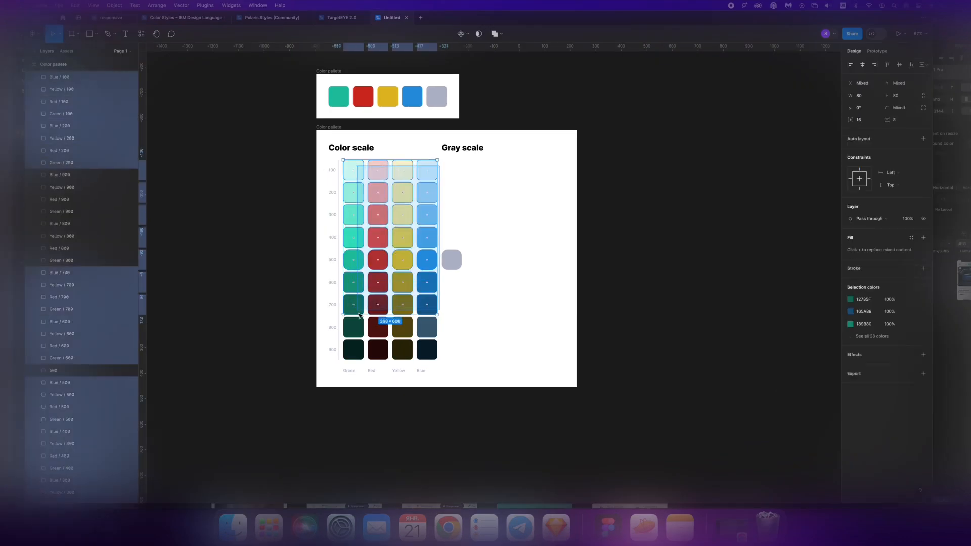
{"action": "left_click_drag", "start_coordinate": [359, 316], "coordinate": [360, 360]}
{"action": "left_click", "coordinate": [141, 33]}
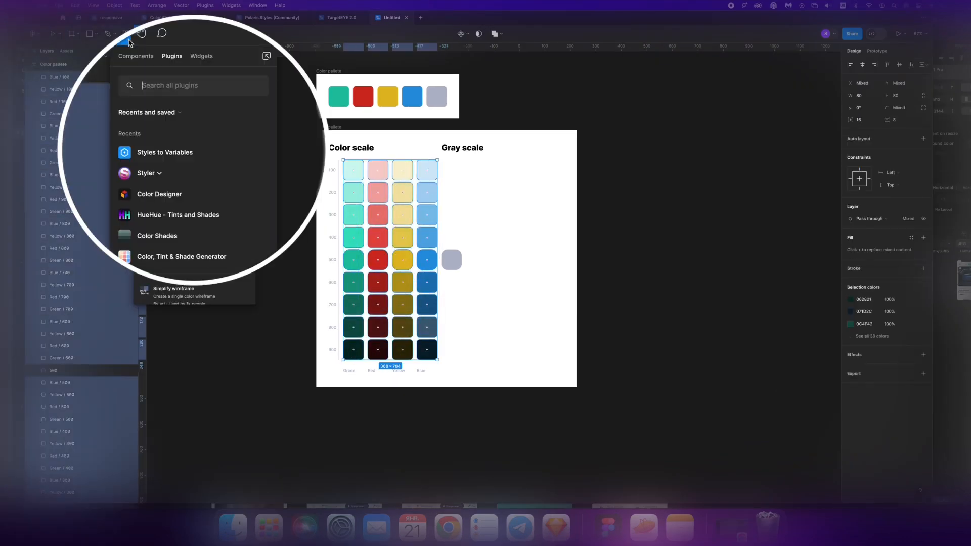
{"action": "left_click", "coordinate": [160, 174]}
{"action": "left_click", "coordinate": [194, 216]}
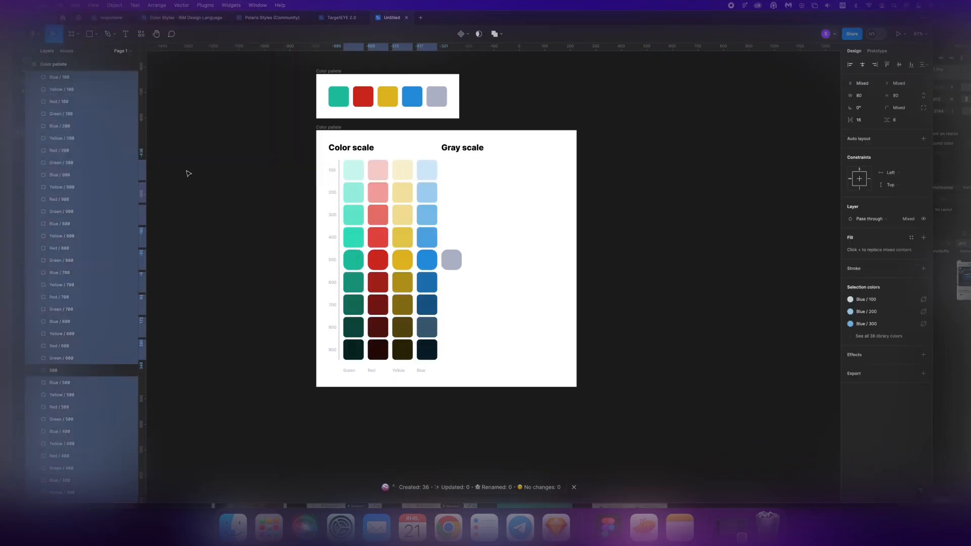
{"action": "left_click", "coordinate": [879, 335]}
{"action": "scroll", "coordinate": [880, 304], "scroll_direction": "down", "scroll_amount": 1}
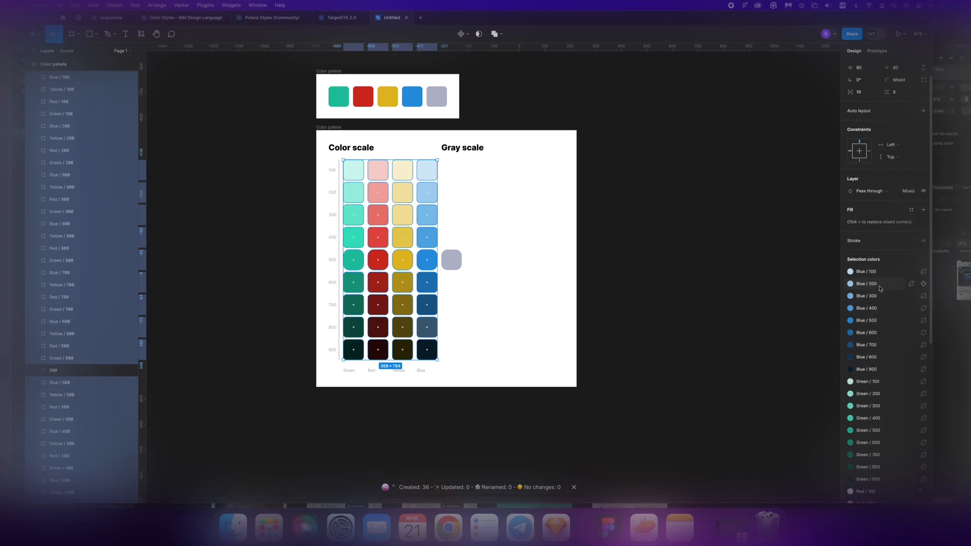
{"action": "scroll", "coordinate": [881, 289], "scroll_direction": "down", "scroll_amount": 8}
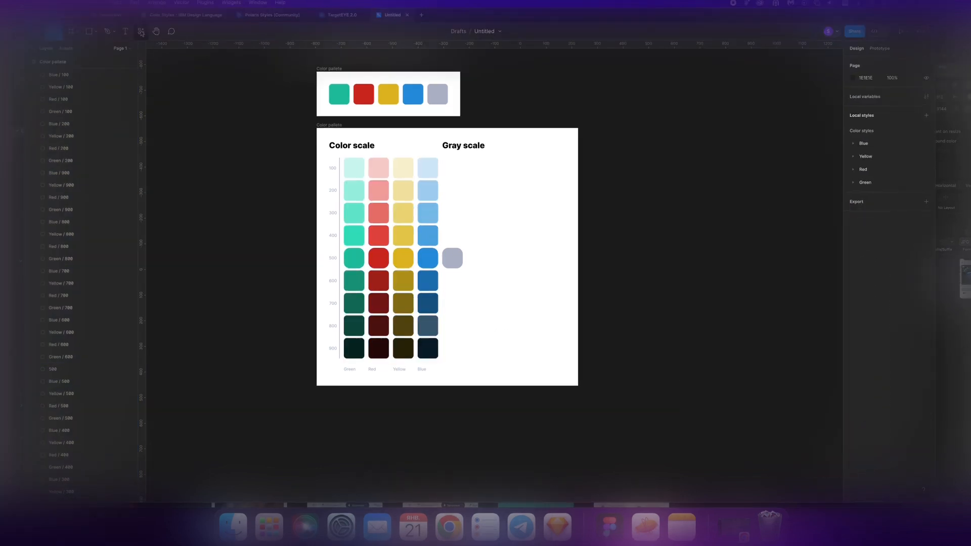
Step: Convert all colour styles into variables with the Styles to Variables plugin, keeping its default options
{"action": "left_click", "coordinate": [141, 34]}
{"action": "left_click", "coordinate": [172, 120]}
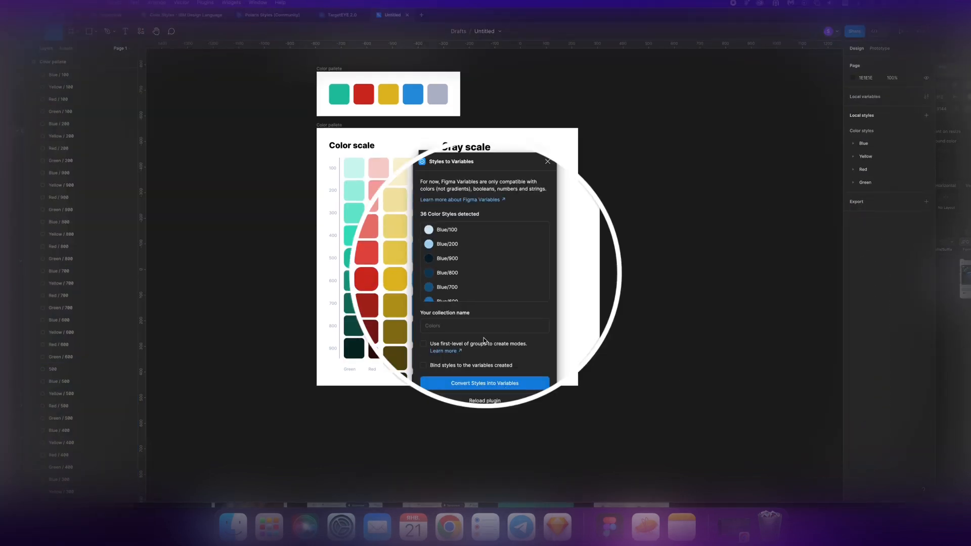
{"action": "left_click", "coordinate": [529, 387]}
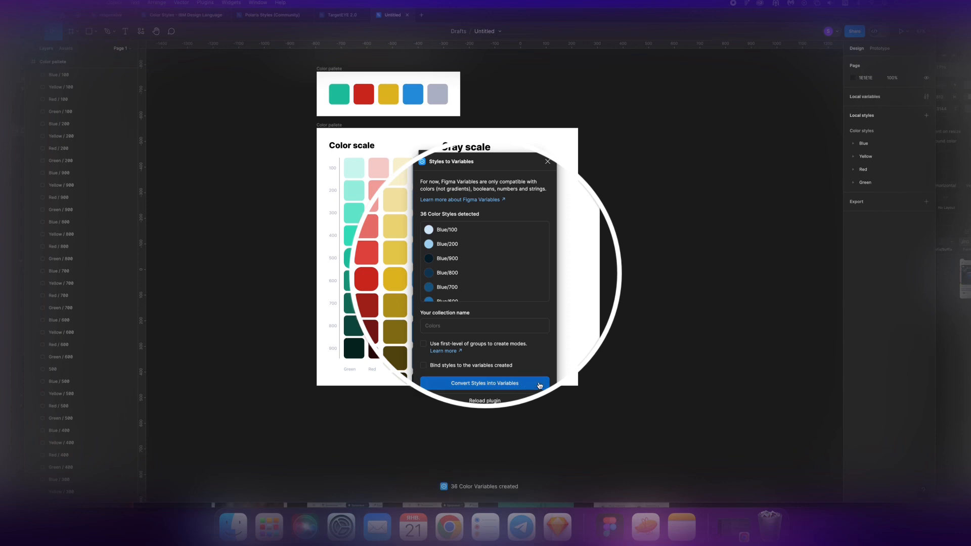
{"action": "left_click", "coordinate": [533, 157]}
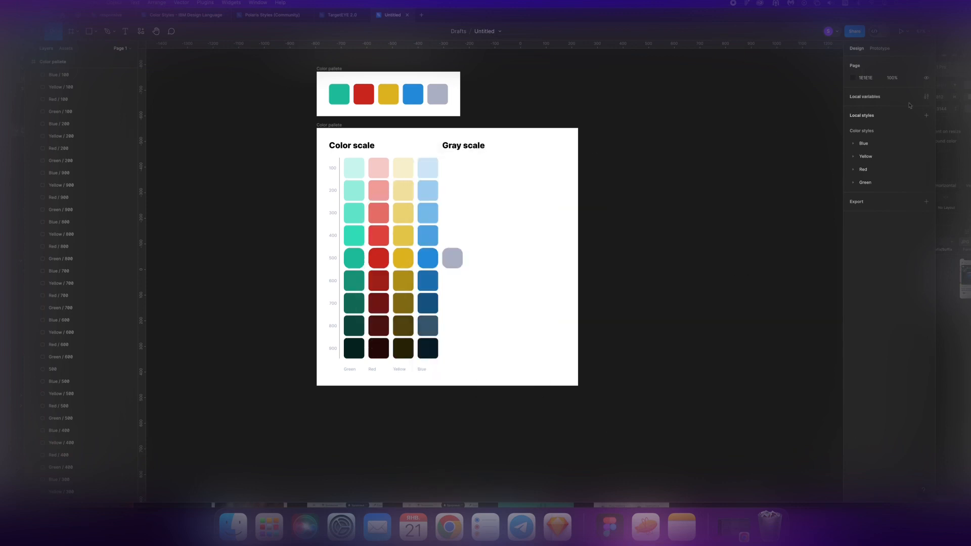
Step: Review the local variables and rename the Colors collection to "Primitives"
{"action": "left_click", "coordinate": [926, 96]}
{"action": "scroll", "coordinate": [787, 120], "scroll_direction": "down", "scroll_amount": 5}
{"action": "scroll", "coordinate": [787, 120], "scroll_direction": "up", "scroll_amount": 5}
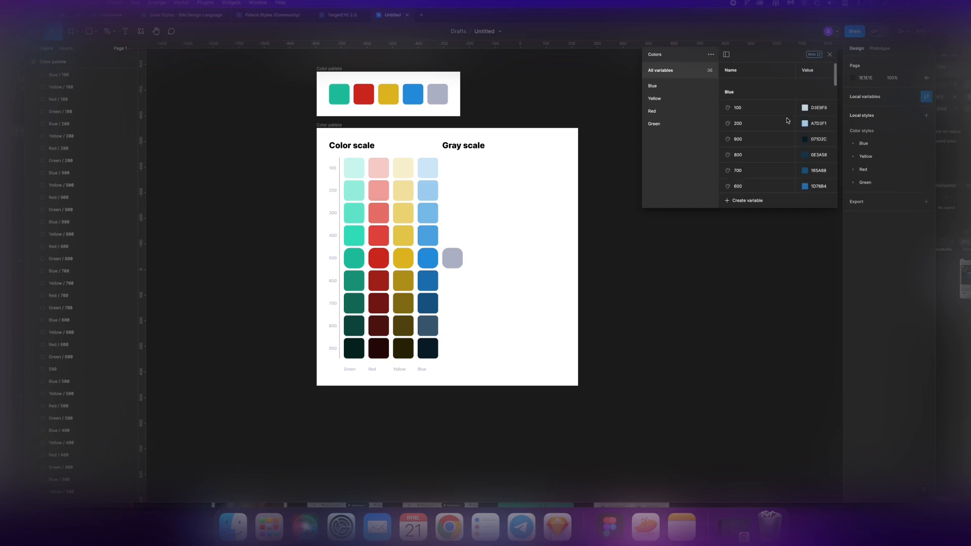
{"action": "left_click", "coordinate": [711, 54]}
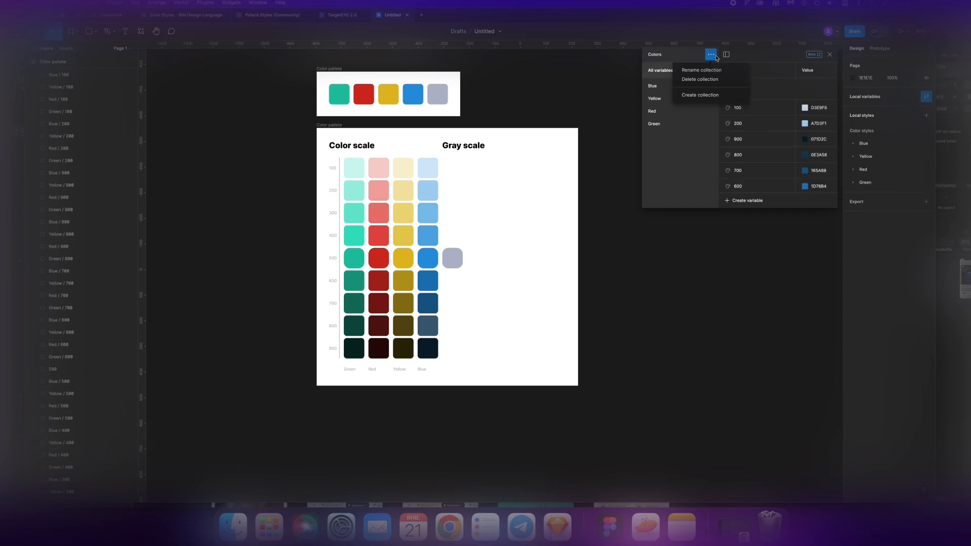
{"action": "left_click", "coordinate": [713, 108]}
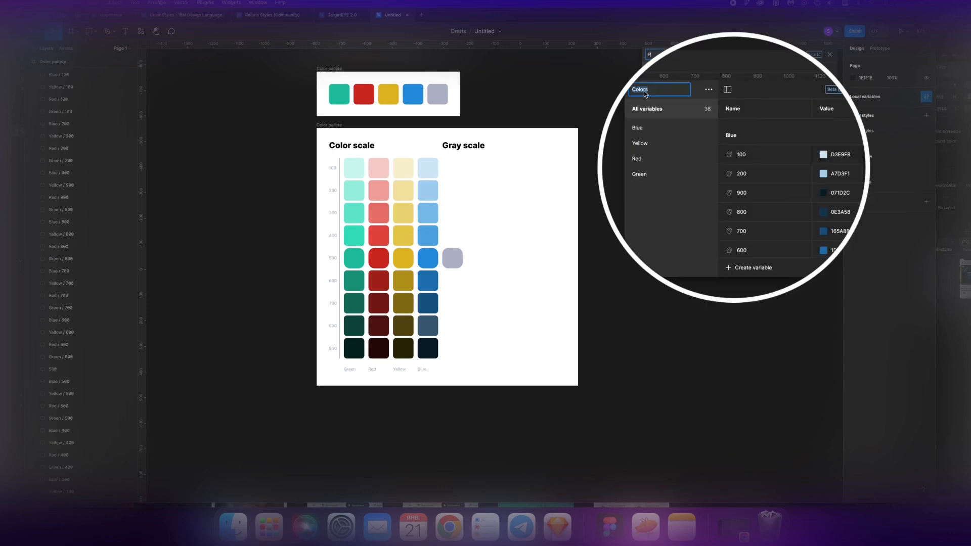
{"action": "type", "text": "Primitives"}
{"action": "key", "text": "Return"}
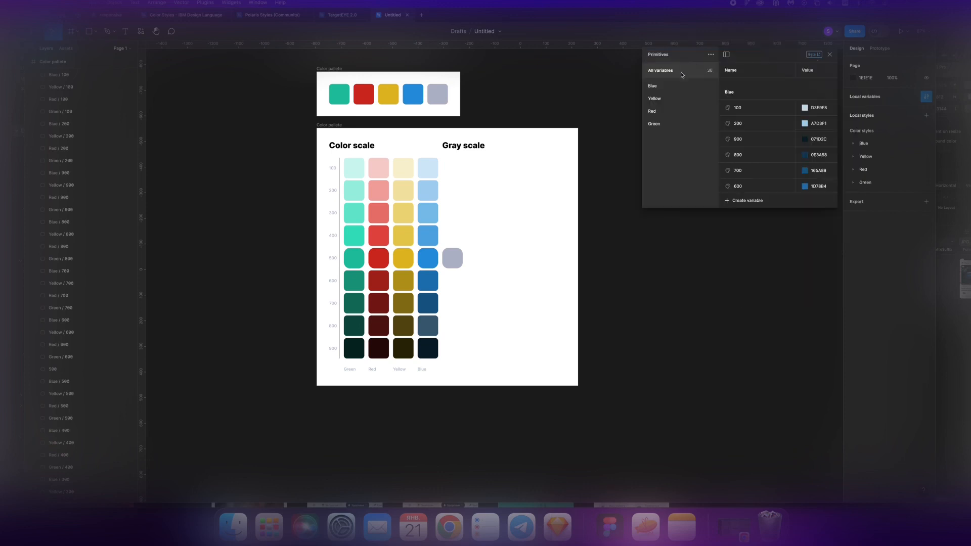
{"action": "left_click", "coordinate": [828, 55]}
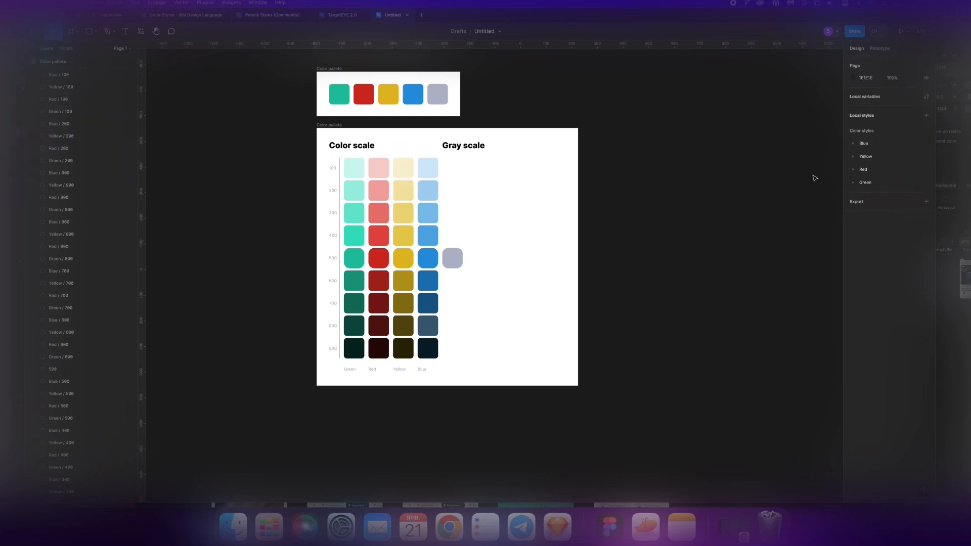
Step: Delete the Blue, Yellow, Red and Green colour style folders from the local styles
{"action": "right_click", "coordinate": [876, 143]}
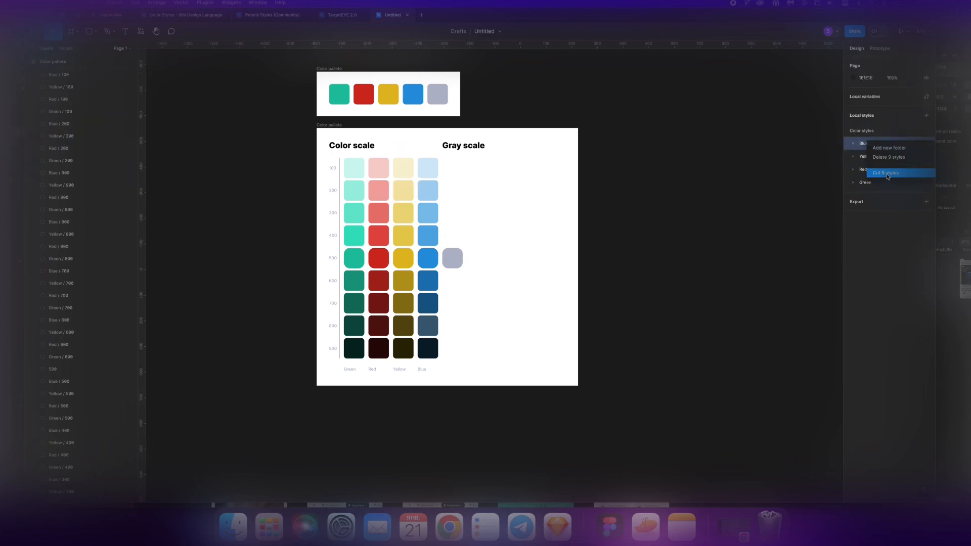
{"action": "left_click", "coordinate": [885, 171]}
{"action": "right_click", "coordinate": [870, 146]}
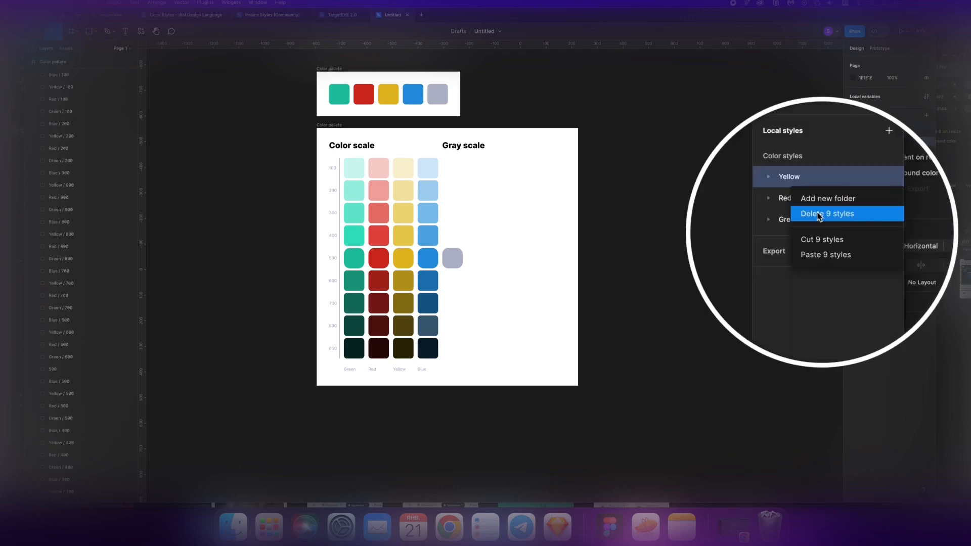
{"action": "left_click", "coordinate": [884, 167]}
{"action": "right_click", "coordinate": [869, 143]}
{"action": "left_click", "coordinate": [883, 167]}
{"action": "right_click", "coordinate": [870, 143]}
{"action": "left_click", "coordinate": [884, 167]}
{"action": "key", "text": "Escape"}
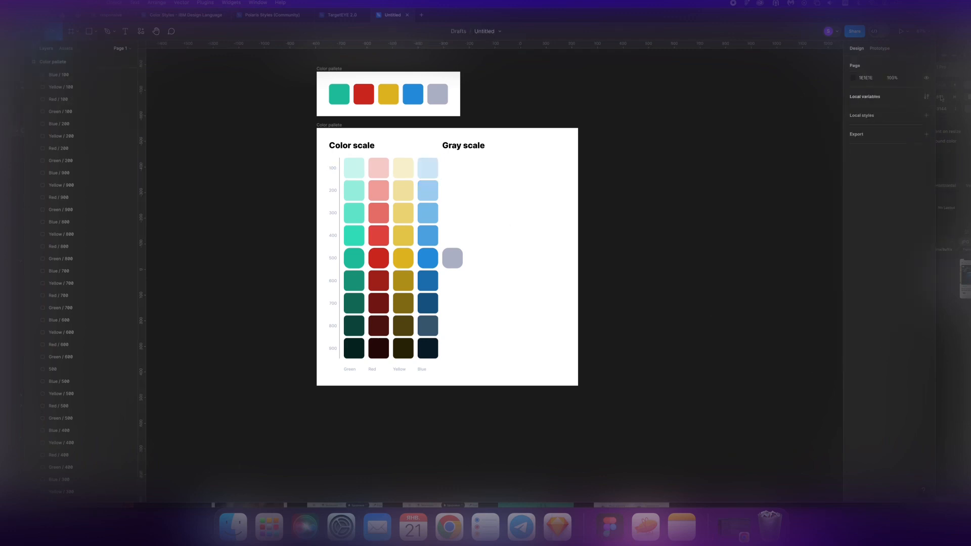
Step: Create a second variable collection alongside Primitives and name it "Sryle Tokens"
{"action": "left_click", "coordinate": [927, 96]}
{"action": "scroll", "coordinate": [748, 153], "scroll_direction": "down", "scroll_amount": 10}
{"action": "scroll", "coordinate": [788, 168], "scroll_direction": "up", "scroll_amount": 5}
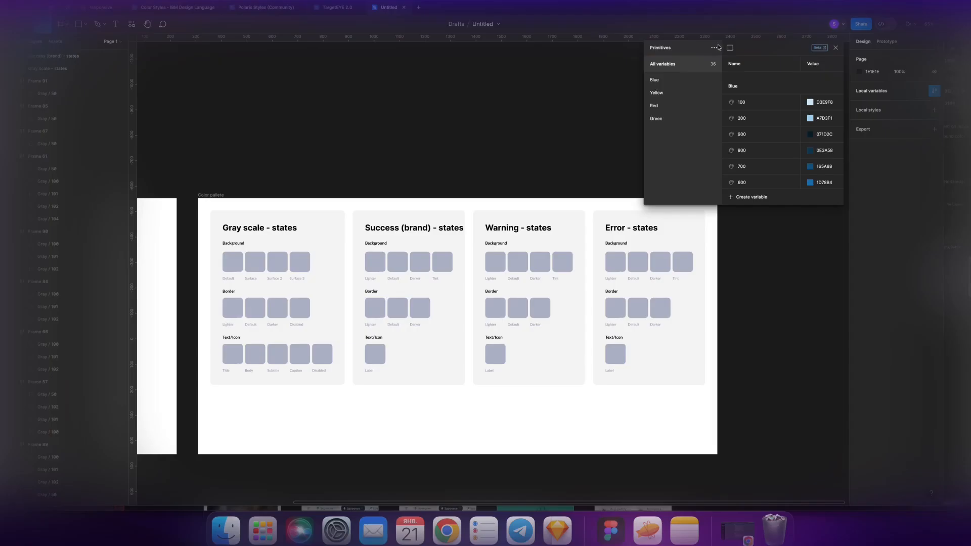
{"action": "left_click", "coordinate": [700, 81]}
{"action": "left_click", "coordinate": [703, 135]}
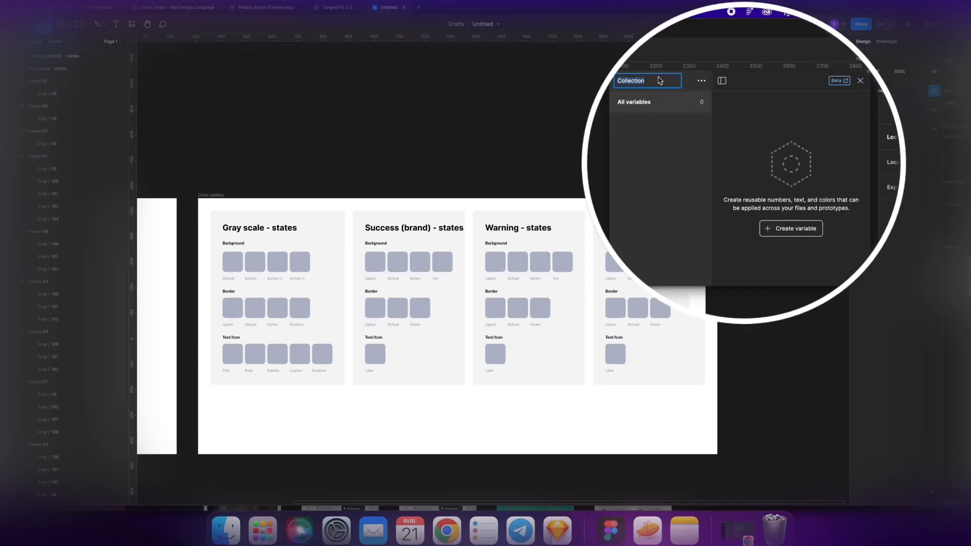
{"action": "type", "text": "Sryle Tokens"}
{"action": "left_click", "coordinate": [640, 140]}
Step: Check both variable collections by switching to Primitives and back to the new collection
{"action": "left_click", "coordinate": [634, 81]}
{"action": "left_click", "coordinate": [673, 103]}
{"action": "left_click", "coordinate": [653, 80]}
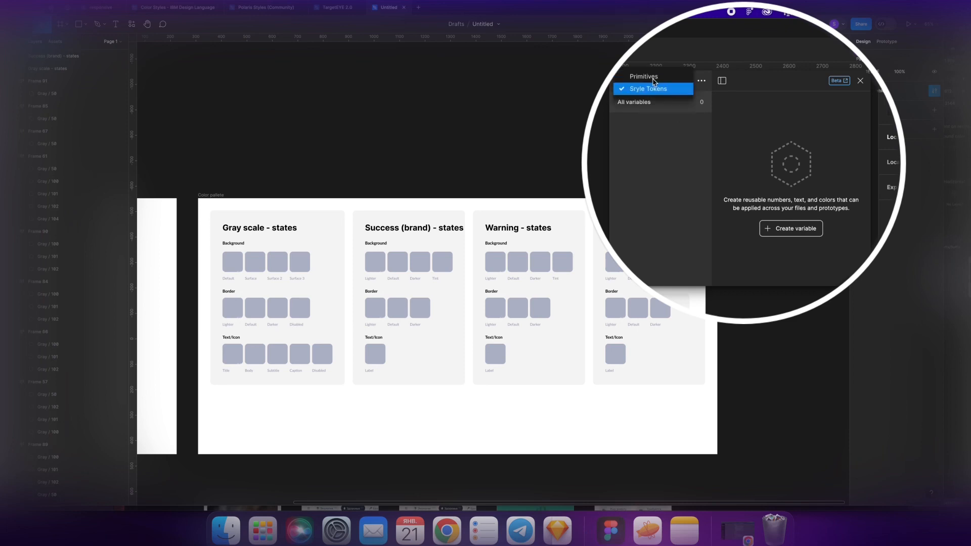
{"action": "left_click", "coordinate": [652, 79]}
{"action": "left_click", "coordinate": [651, 81]}
{"action": "left_click", "coordinate": [646, 92]}
{"action": "left_click", "coordinate": [663, 83]}
{"action": "left_click", "coordinate": [662, 88]}
Step: Rename the new variable collection to "Style Tokens"
{"action": "left_click", "coordinate": [701, 81]}
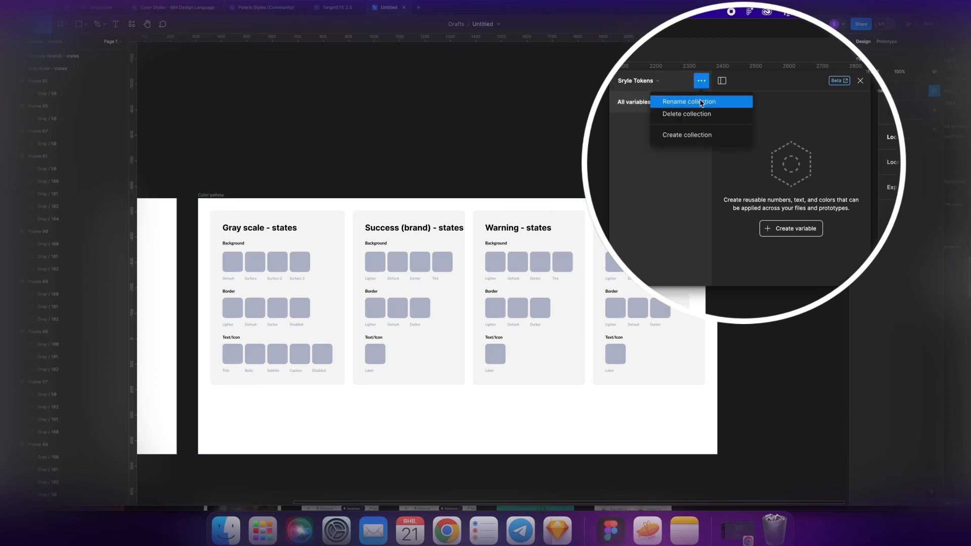
{"action": "left_click", "coordinate": [700, 102]}
{"action": "type", "text": "Style Tokens"}
{"action": "key", "text": "Return"}
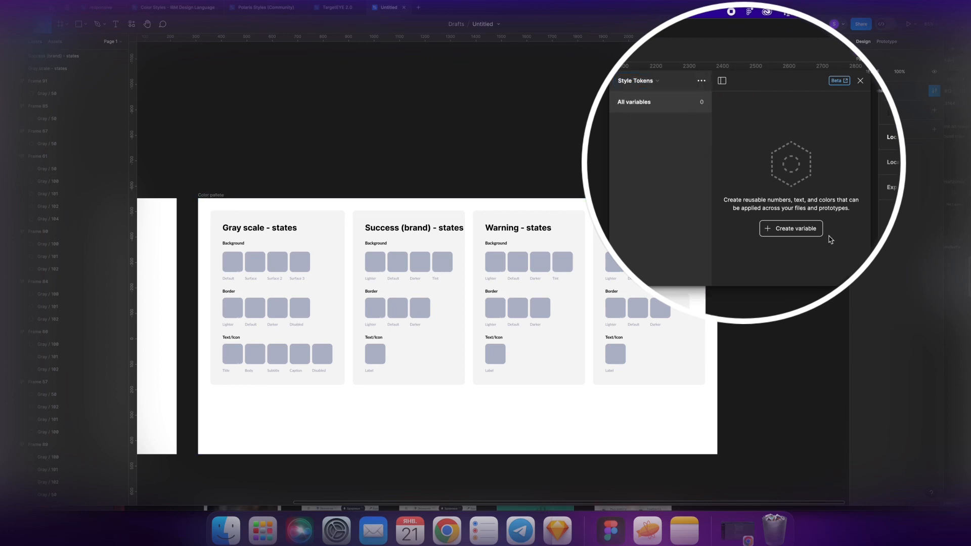
Step: Create a colour variable named Default inside a new Background group in the Style Tokens collection
{"action": "left_click", "coordinate": [791, 228]}
{"action": "left_click", "coordinate": [769, 251]}
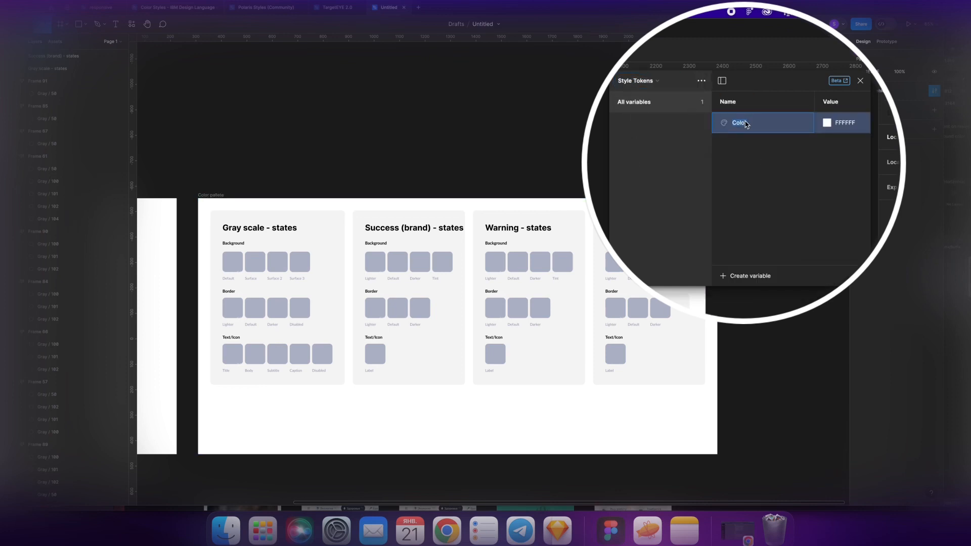
{"action": "type", "text": "BG"}
{"action": "type", "text": "t"}
{"action": "key", "text": "Return"}
Step: Add the colour variables Surface, Surface 2 and Surface 3 to the Background group
{"action": "left_click", "coordinate": [637, 122]}
{"action": "left_click", "coordinate": [750, 275]}
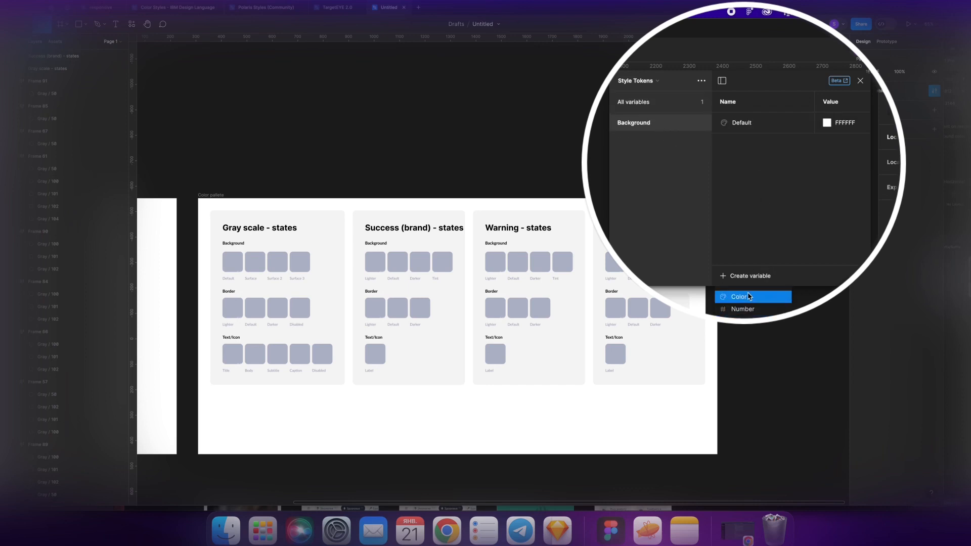
{"action": "left_click", "coordinate": [748, 297]}
{"action": "type", "text": "Surface"}
{"action": "key", "text": "Return"}
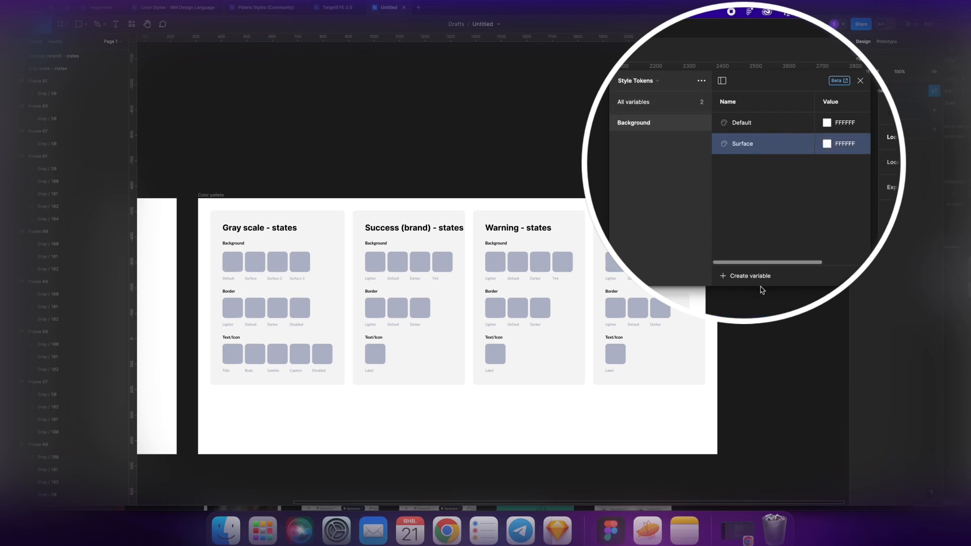
{"action": "left_click", "coordinate": [750, 276]}
{"action": "left_click", "coordinate": [748, 297]}
{"action": "type", "text": "Surfa"}
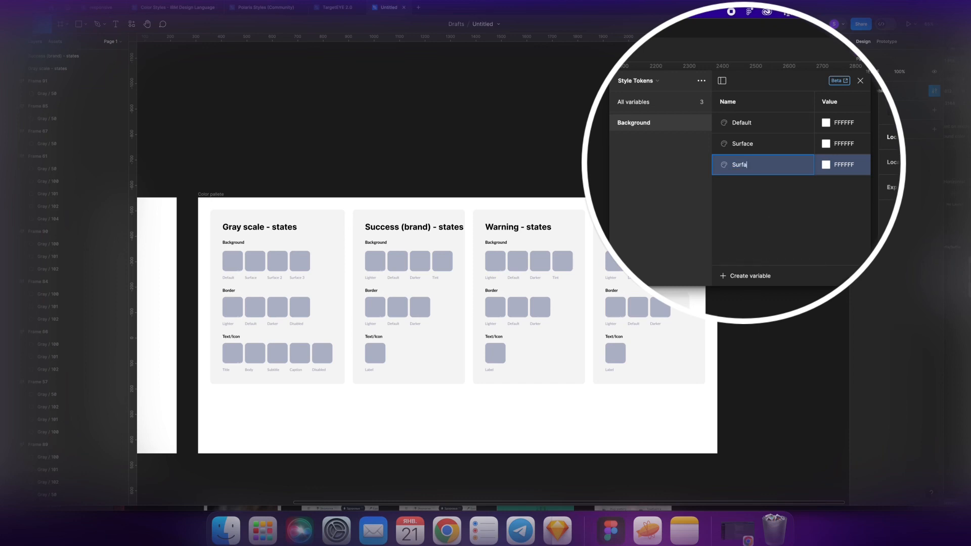
{"action": "type", "text": "ce 2"}
{"action": "left_click", "coordinate": [750, 276]}
{"action": "left_click", "coordinate": [749, 297]}
{"action": "type", "text": "Surface 3"}
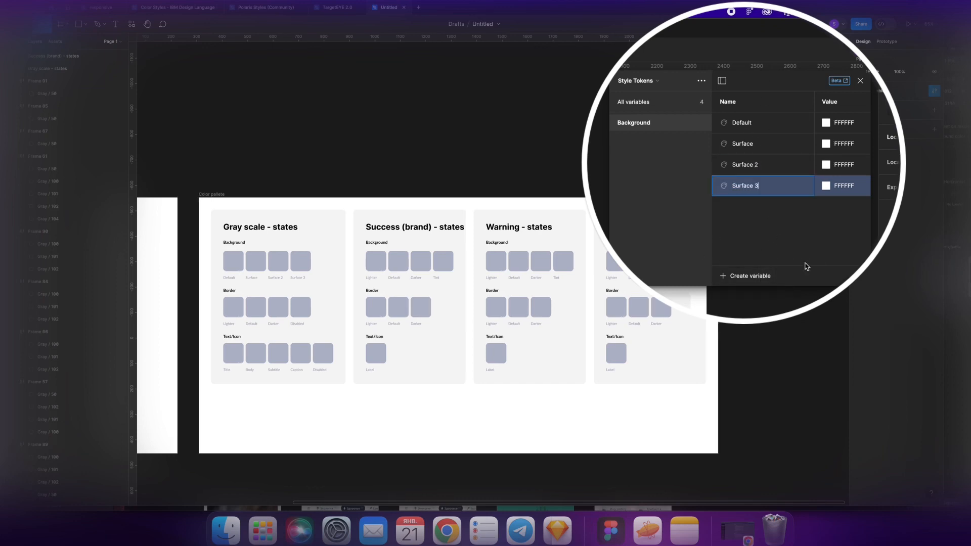
{"action": "key", "text": "Return"}
Step: Create a colour variable named "Border / Default" to start a Border group
{"action": "left_click", "coordinate": [644, 102]}
{"action": "left_click", "coordinate": [761, 277]}
{"action": "left_click", "coordinate": [751, 297]}
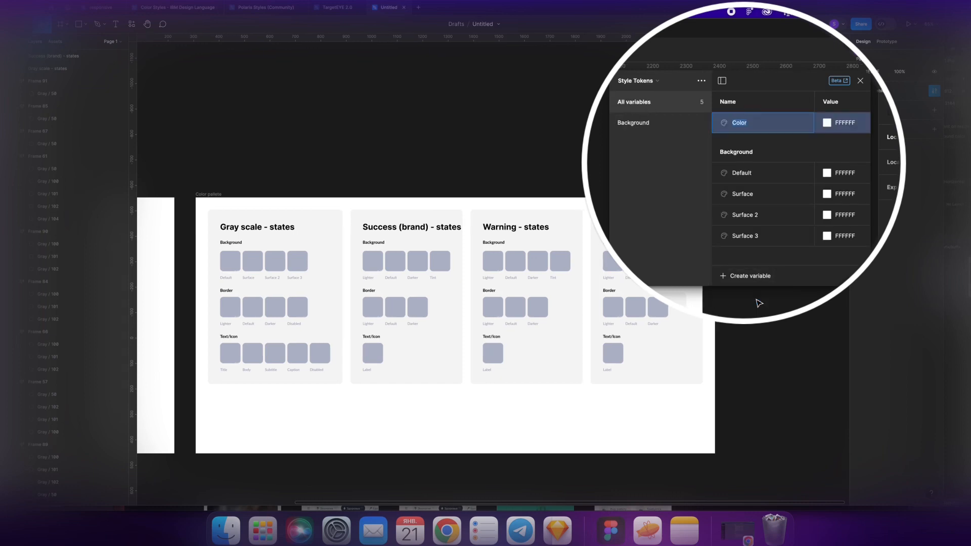
{"action": "type", "text": "Border / Default"}
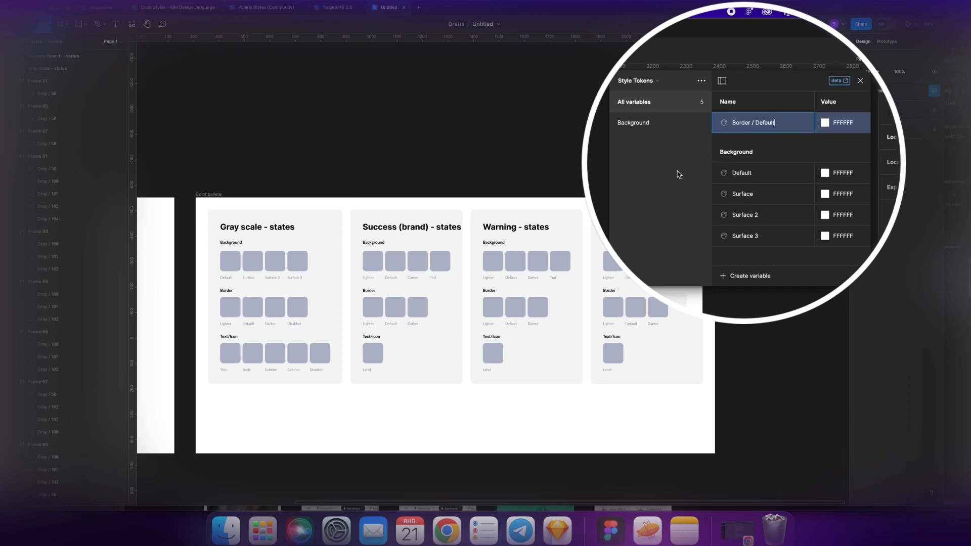
{"action": "key", "text": "Return"}
Step: Add the colour variables Lighter, Darket and Desabled to the Border group
{"action": "left_click", "coordinate": [637, 140]}
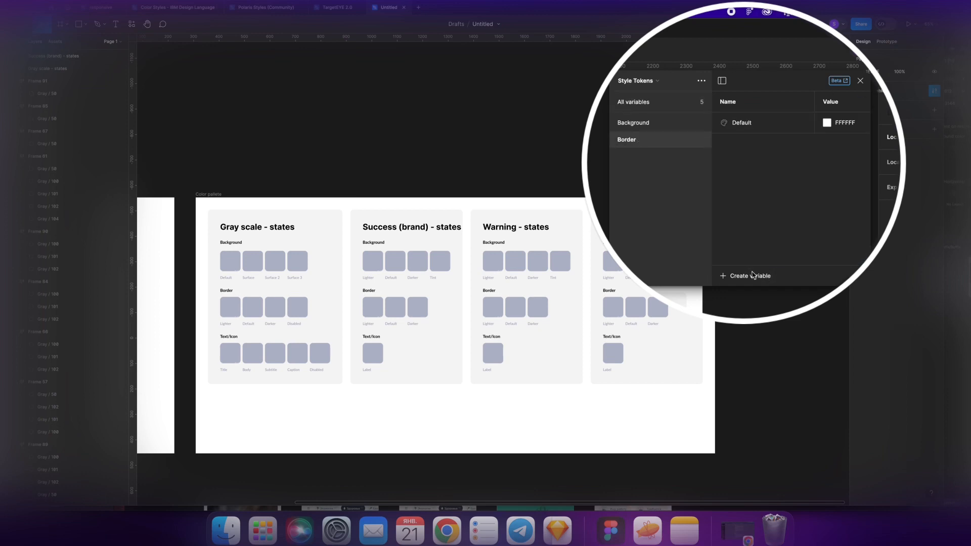
{"action": "left_click", "coordinate": [752, 275]}
{"action": "left_click", "coordinate": [740, 297]}
{"action": "type", "text": "Lighter"}
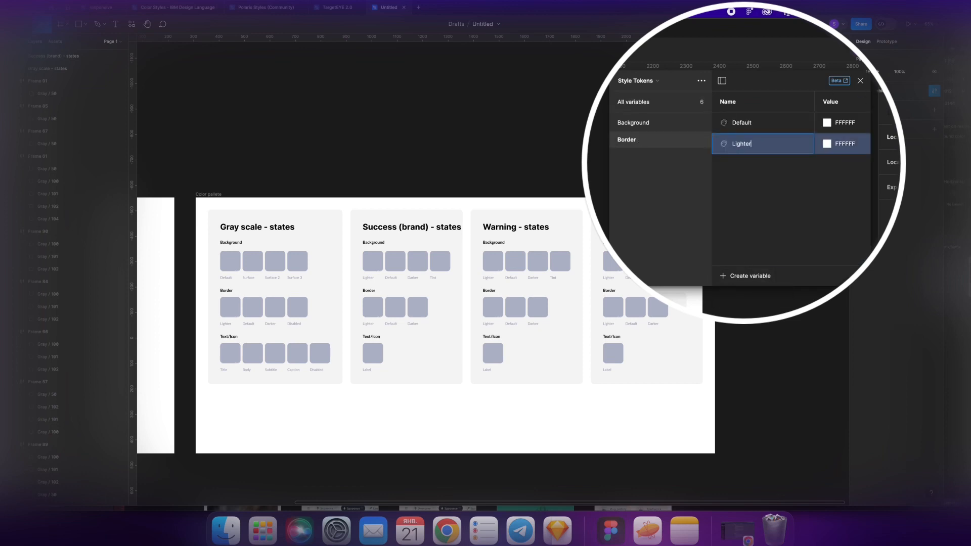
{"action": "left_click", "coordinate": [763, 277]}
{"action": "left_click", "coordinate": [762, 297]}
{"action": "type", "text": "D"}
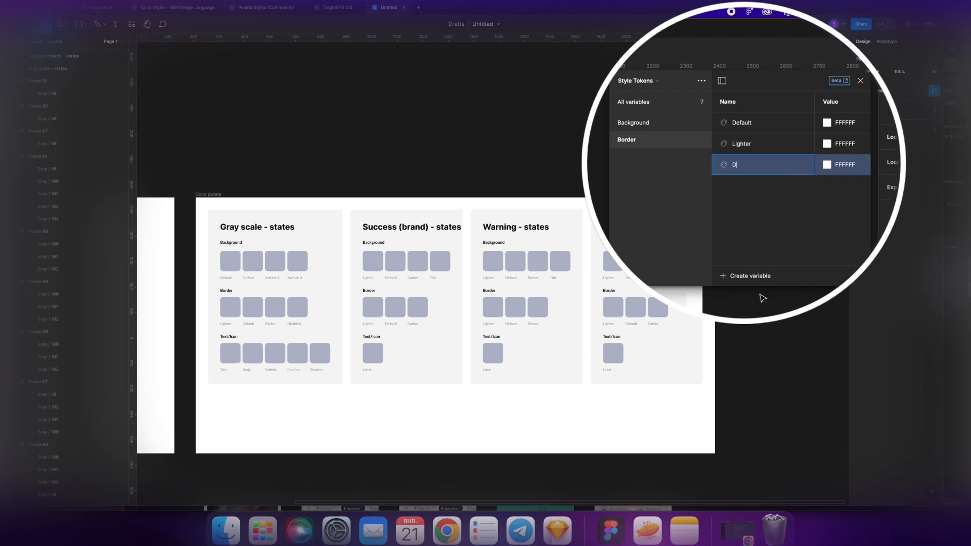
{"action": "type", "text": "ARket"}
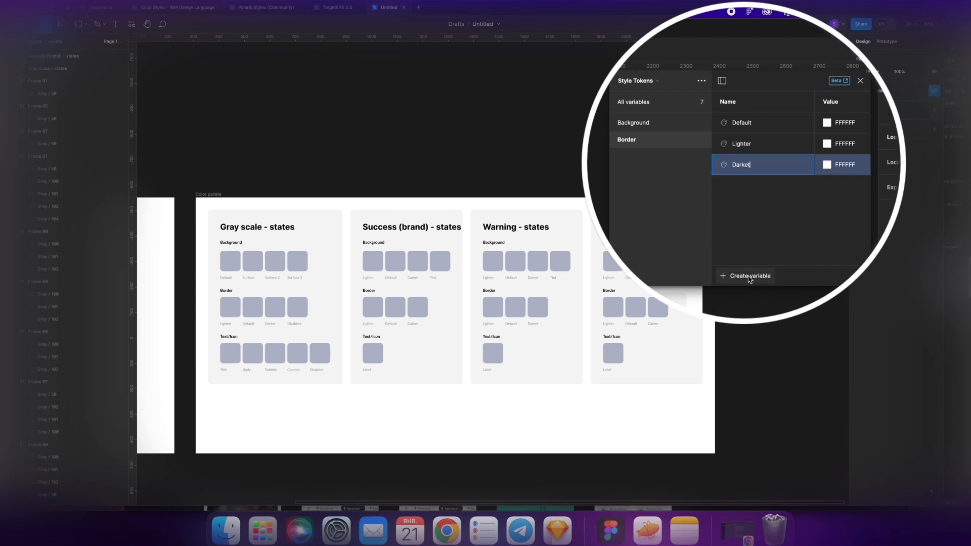
{"action": "left_click", "coordinate": [754, 276]}
{"action": "left_click", "coordinate": [753, 296]}
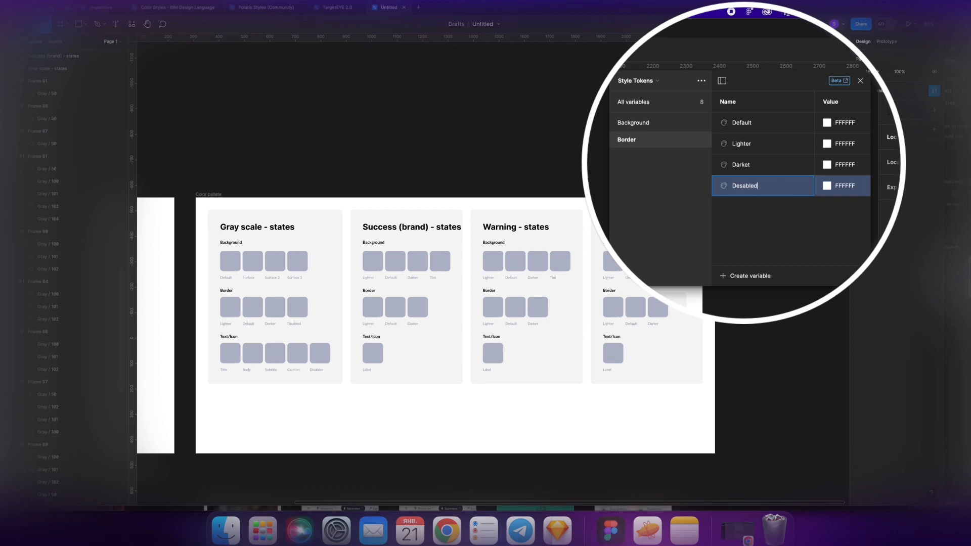
Step: Create a colour variable named Title inside a new Text group in the Style Tokens collection
{"action": "left_click", "coordinate": [656, 105]}
{"action": "left_click", "coordinate": [739, 276]}
{"action": "left_click", "coordinate": [743, 296]}
{"action": "type", "text": "Text"}
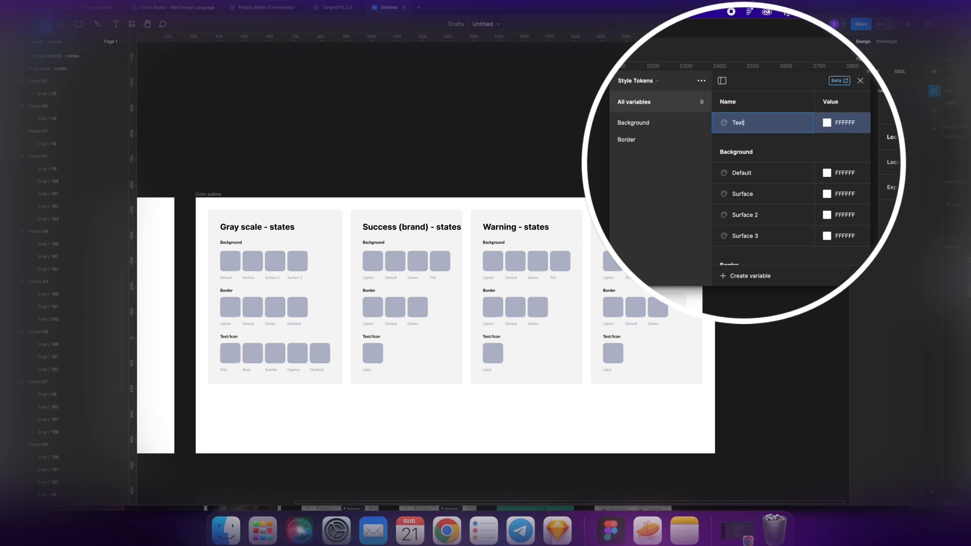
{"action": "left_click", "coordinate": [646, 209]}
{"action": "double_click", "coordinate": [747, 123]}
{"action": "left_click", "coordinate": [747, 123]}
{"action": "left_click", "coordinate": [612, 203]}
Step: Add the colour variables Subtitle and Body to the Text group
{"action": "left_click", "coordinate": [623, 156]}
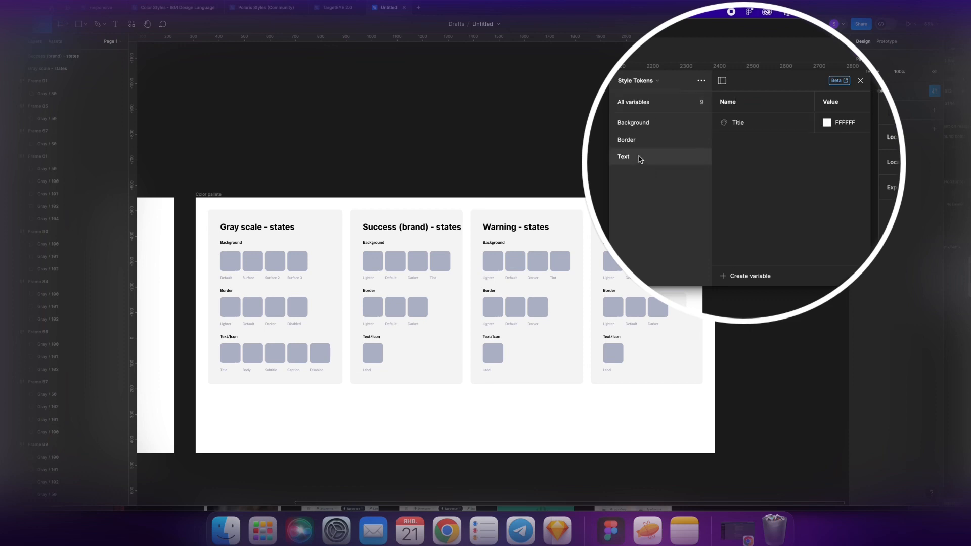
{"action": "left_click", "coordinate": [750, 275]}
{"action": "left_click", "coordinate": [748, 295]}
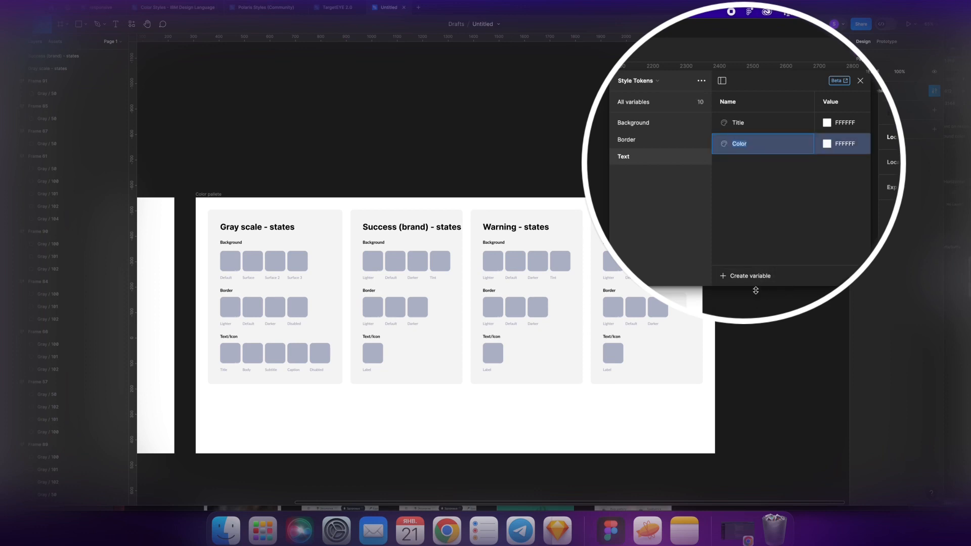
{"action": "type", "text": "Subtitle"}
{"action": "left_click", "coordinate": [750, 275]}
{"action": "left_click", "coordinate": [756, 295]}
{"action": "type", "text": "Body"}
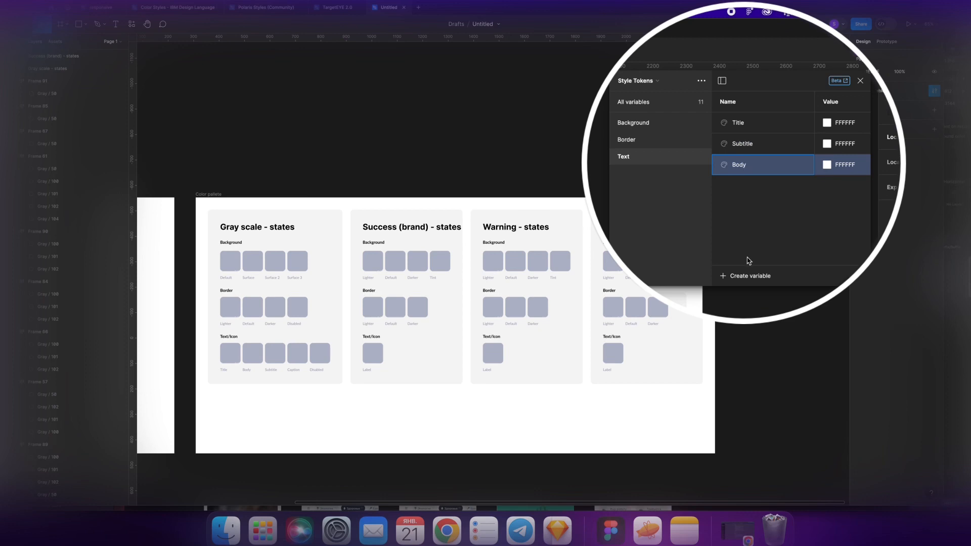
Step: Add the colour variables Caption and Disabled to the Text group
{"action": "left_click", "coordinate": [750, 276]}
{"action": "left_click", "coordinate": [756, 295]}
{"action": "type", "text": "Ca"}
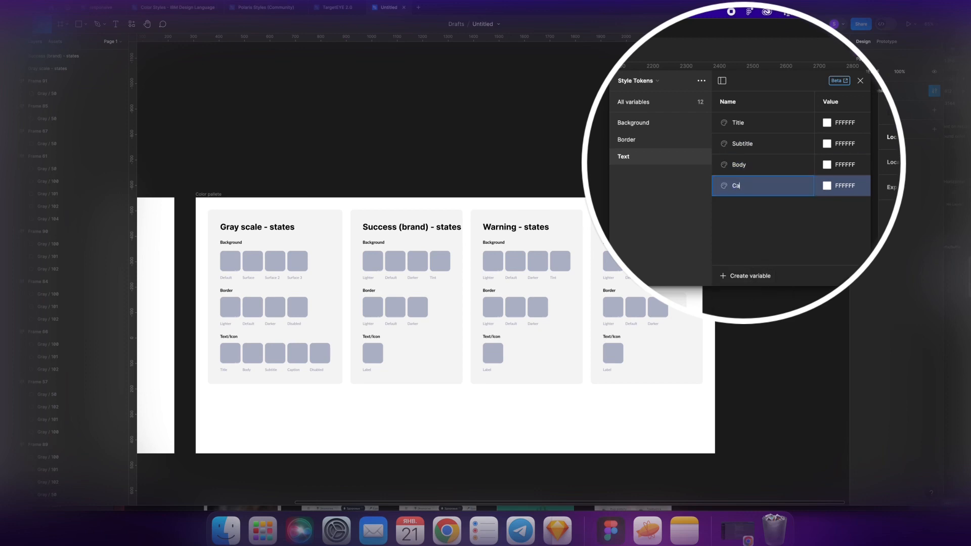
{"action": "type", "text": "ption"}
{"action": "left_click", "coordinate": [750, 275]}
{"action": "left_click", "coordinate": [755, 295]}
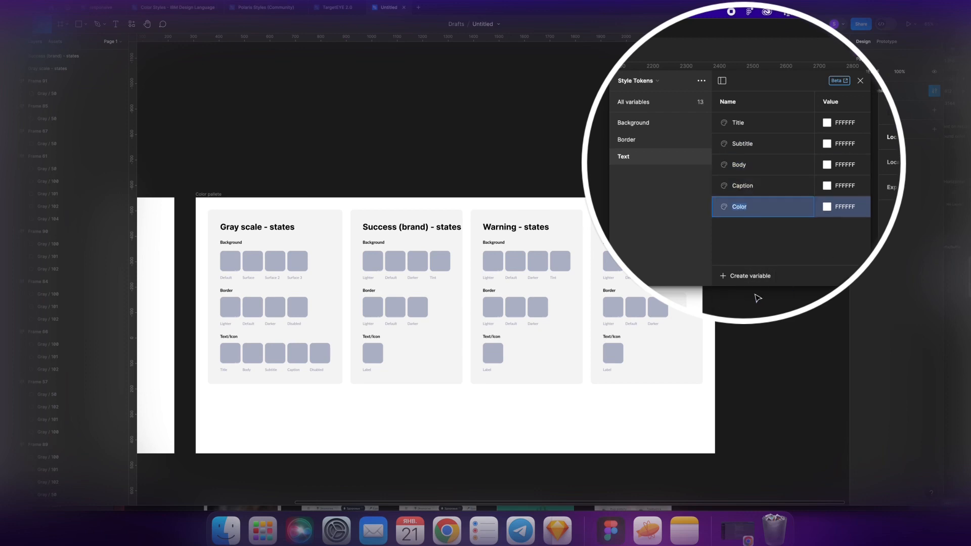
{"action": "type", "text": "Disabled"}
{"action": "key", "text": "Return"}
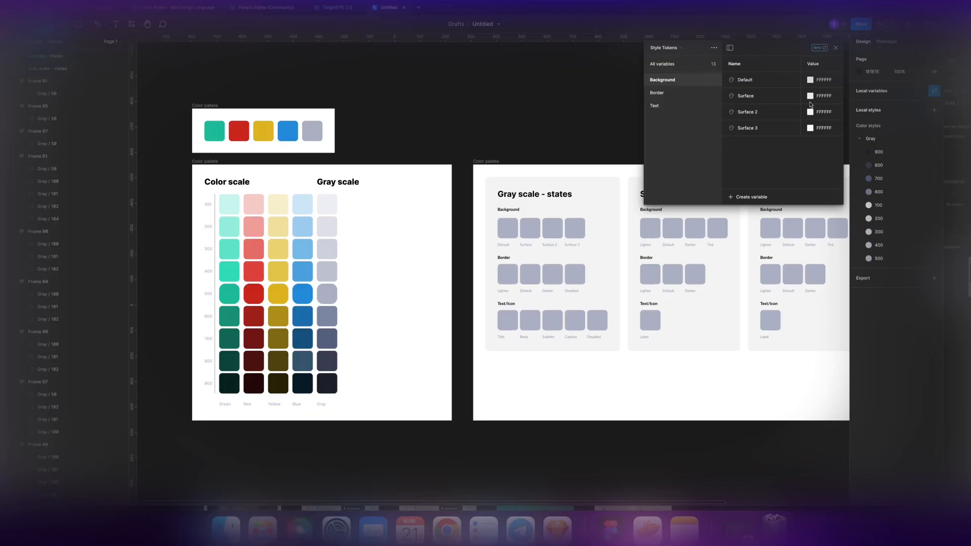
Step: Link the Background group's Default variable to the Gray/100 primitive
{"action": "key", "text": "Escape"}
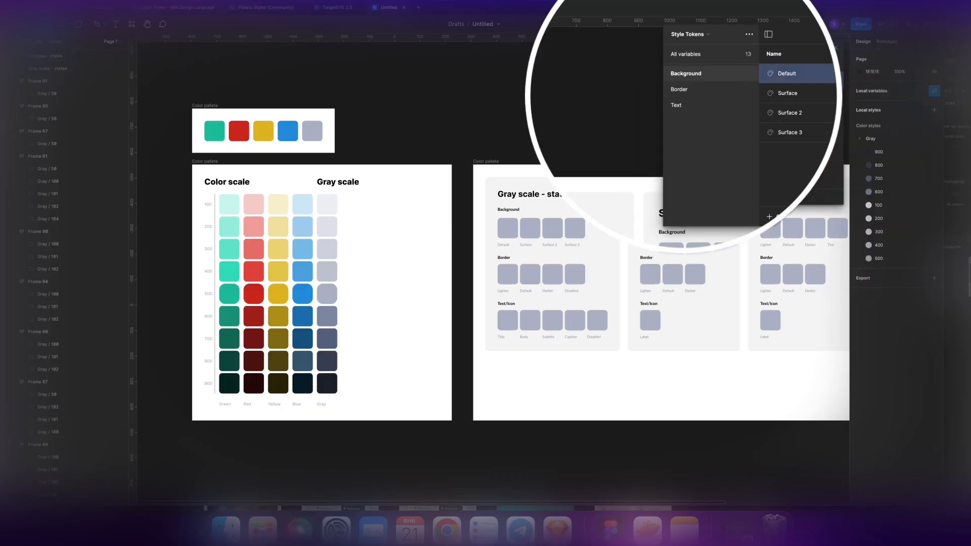
{"action": "left_click_drag", "start_coordinate": [663, 138], "coordinate": [539, 138]}
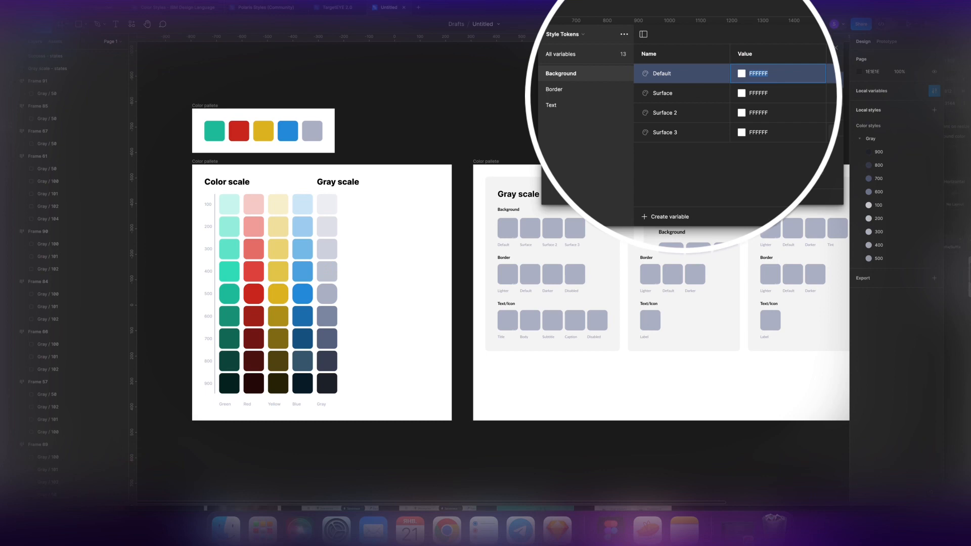
{"action": "left_click", "coordinate": [834, 74]}
{"action": "left_click", "coordinate": [787, 75]}
{"action": "left_click", "coordinate": [741, 74]}
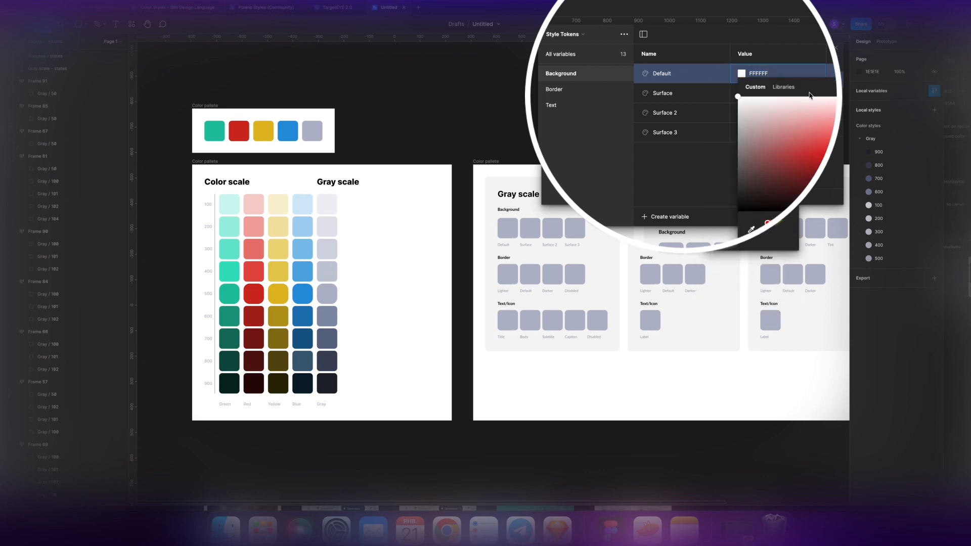
{"action": "left_click", "coordinate": [783, 87]}
{"action": "left_click", "coordinate": [762, 240]}
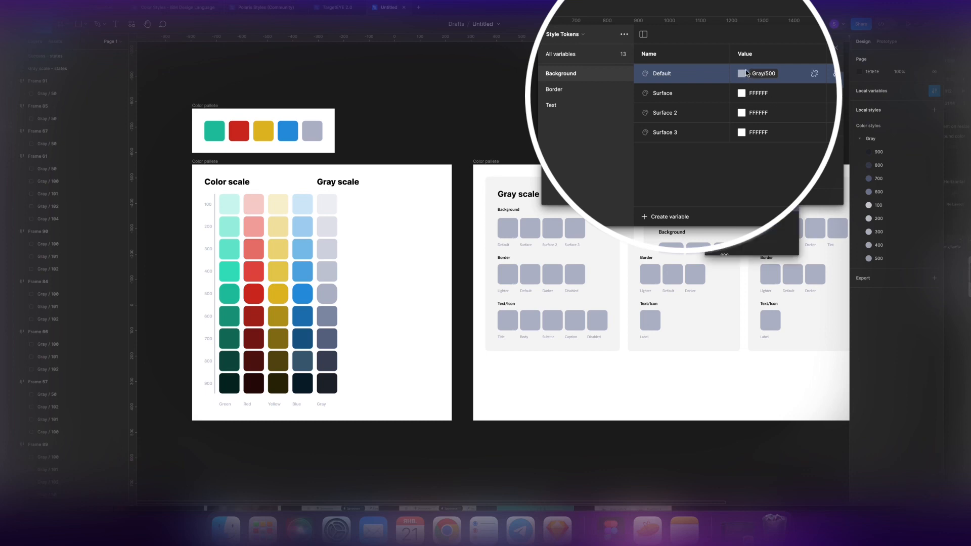
{"action": "left_click", "coordinate": [762, 74]}
{"action": "left_click", "coordinate": [778, 168]}
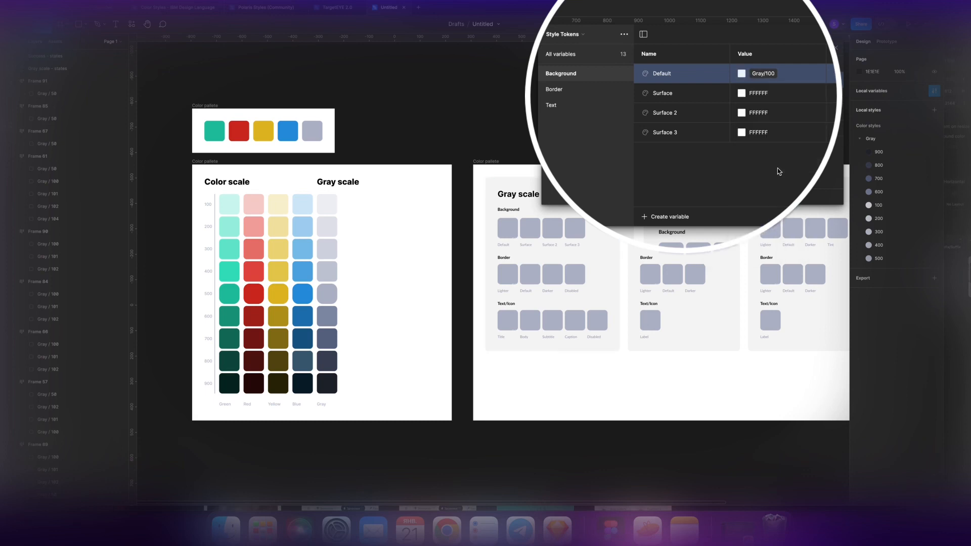
Step: Link the Background group's Surface variable to Gray/300 and Surface 2 to Gray/500
{"action": "left_click", "coordinate": [741, 93]}
{"action": "left_click", "coordinate": [747, 93]}
{"action": "left_click", "coordinate": [741, 93]}
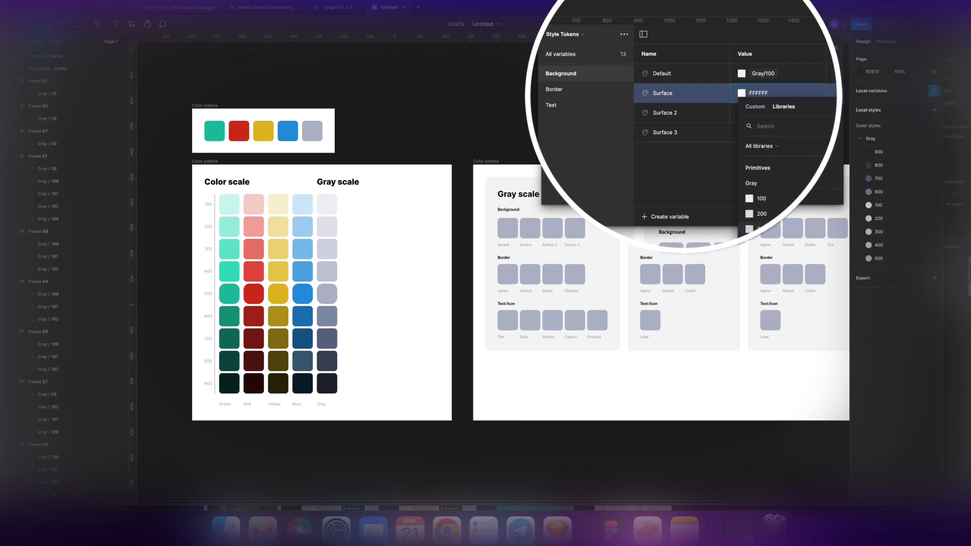
{"action": "left_click", "coordinate": [758, 228]}
{"action": "left_click", "coordinate": [742, 112]}
{"action": "left_click", "coordinate": [741, 113]}
{"action": "left_click", "coordinate": [741, 113]}
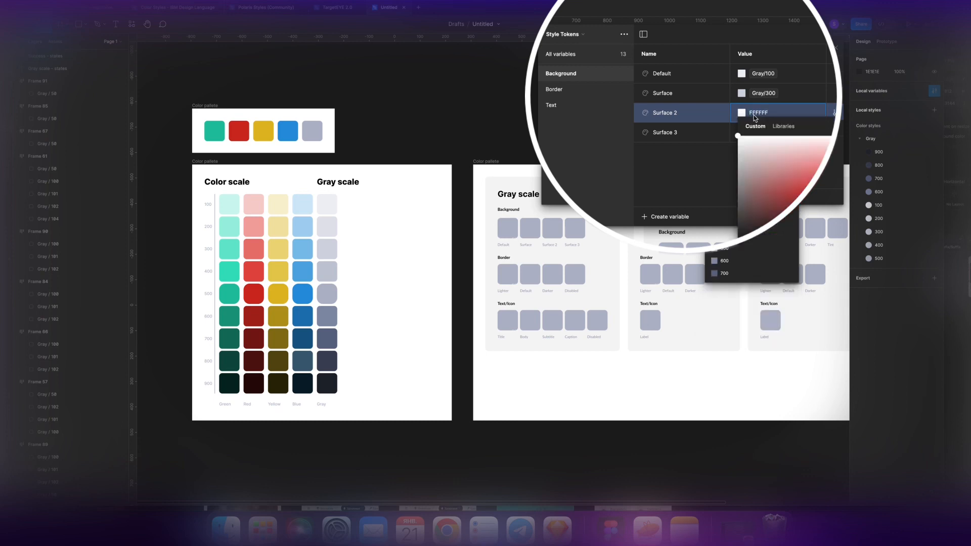
{"action": "left_click", "coordinate": [787, 127]}
{"action": "left_click", "coordinate": [748, 249]}
Step: Link the Background group's Surface 3 variable to the Gray/900 primitive
{"action": "left_click", "coordinate": [742, 132]}
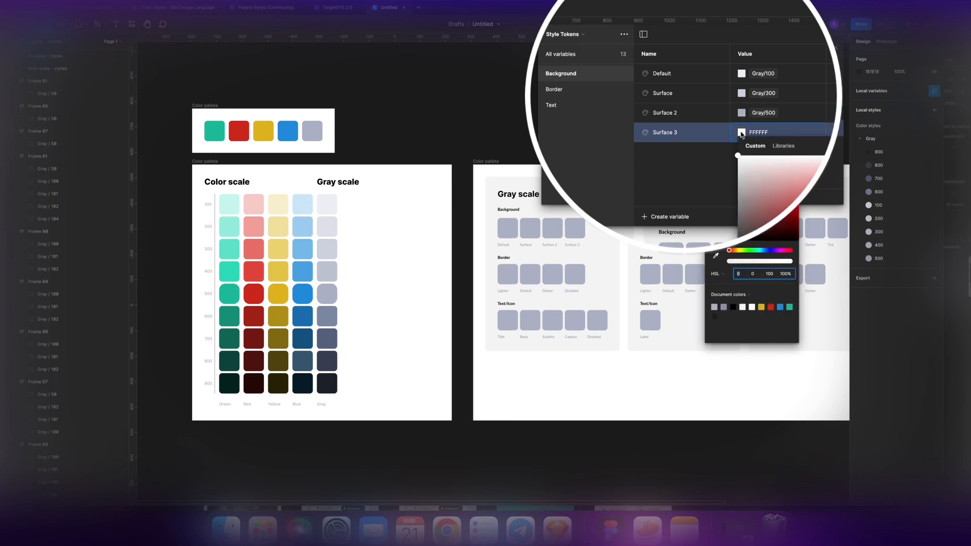
{"action": "left_click", "coordinate": [784, 146]}
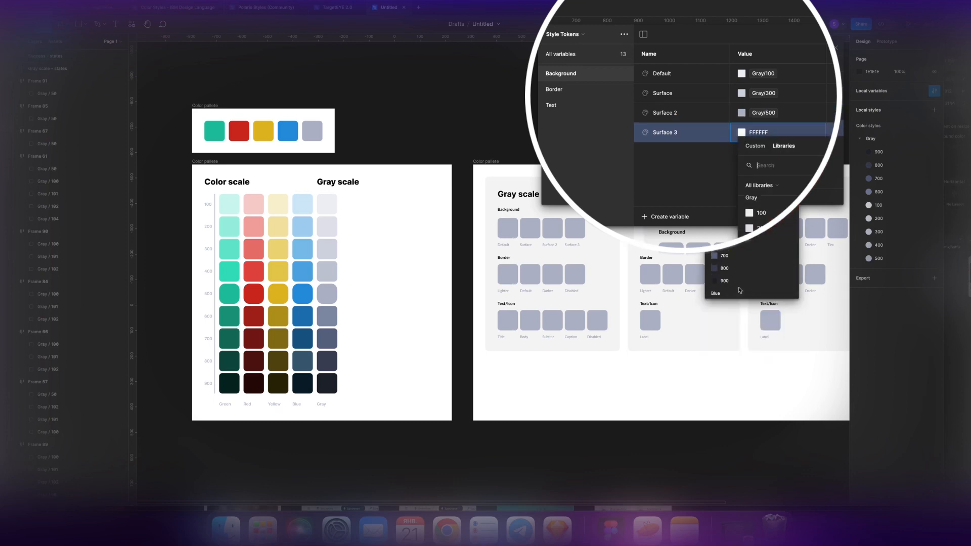
{"action": "left_click", "coordinate": [736, 277]}
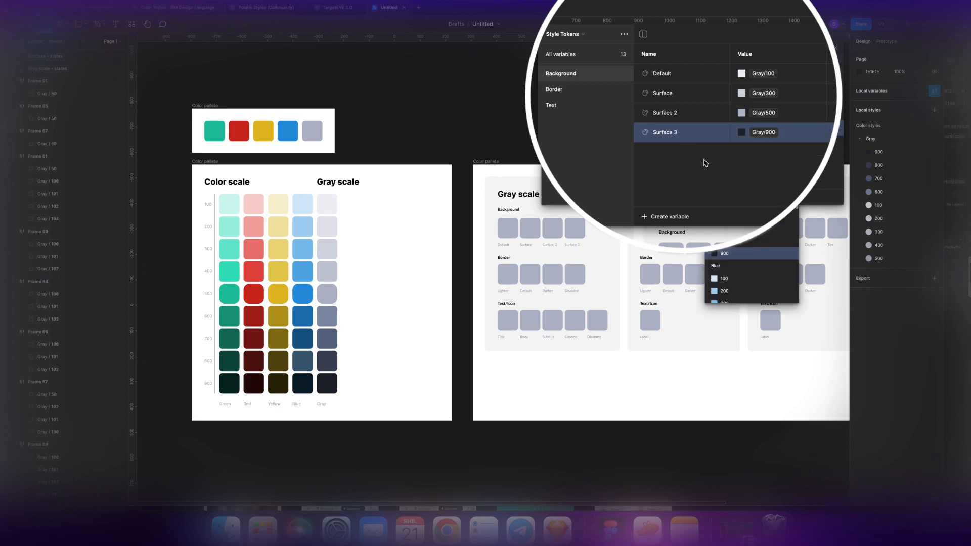
Step: Relink the Background group's Surface 3 variable to the lighter Gray/700 primitive
{"action": "left_click", "coordinate": [742, 132]}
{"action": "left_click", "coordinate": [738, 243]}
{"action": "left_click", "coordinate": [742, 133]}
{"action": "left_click", "coordinate": [738, 241]}
Step: Link the Border group's Default variable to Gray/500 and its Lighter variable to Gray/300
{"action": "left_click", "coordinate": [608, 94]}
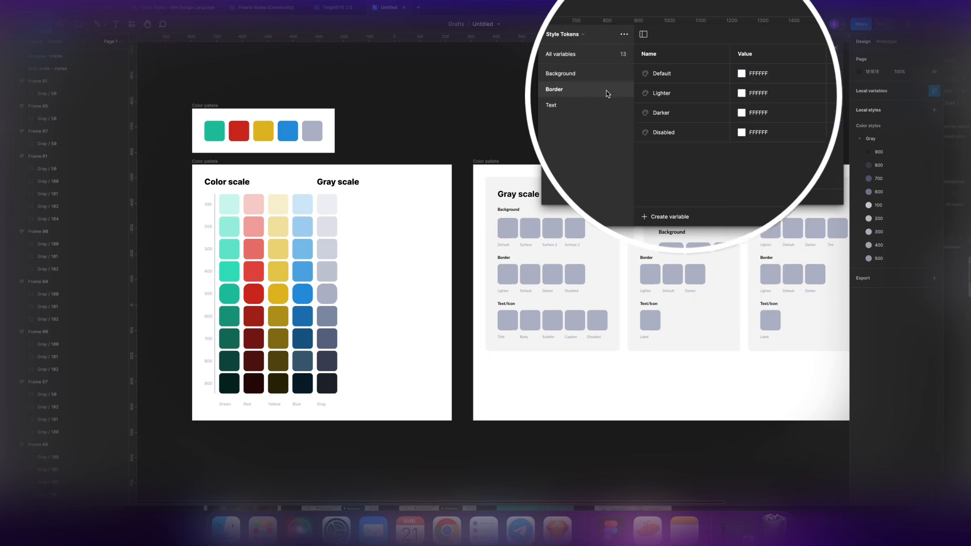
{"action": "left_click", "coordinate": [743, 75]}
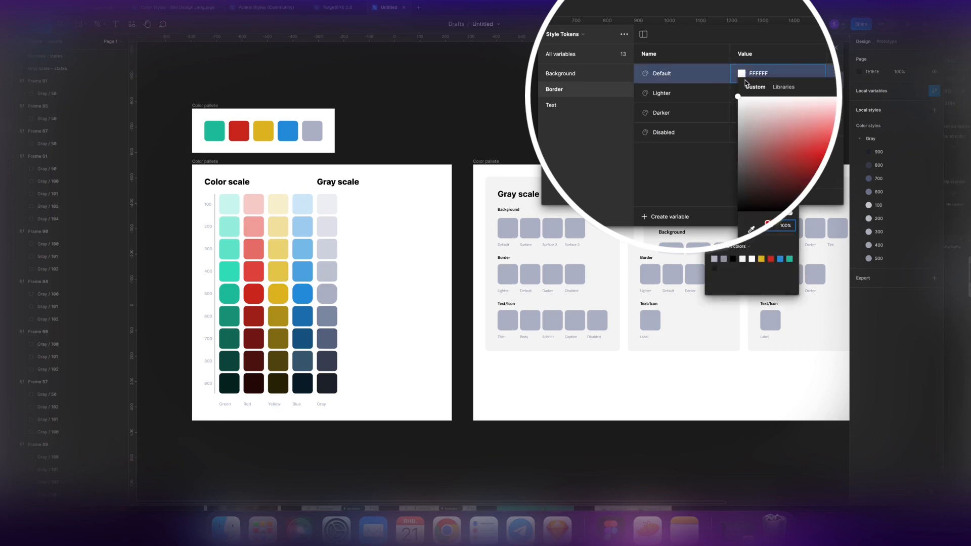
{"action": "left_click", "coordinate": [783, 87]}
{"action": "left_click", "coordinate": [759, 178]}
{"action": "left_click", "coordinate": [741, 92]}
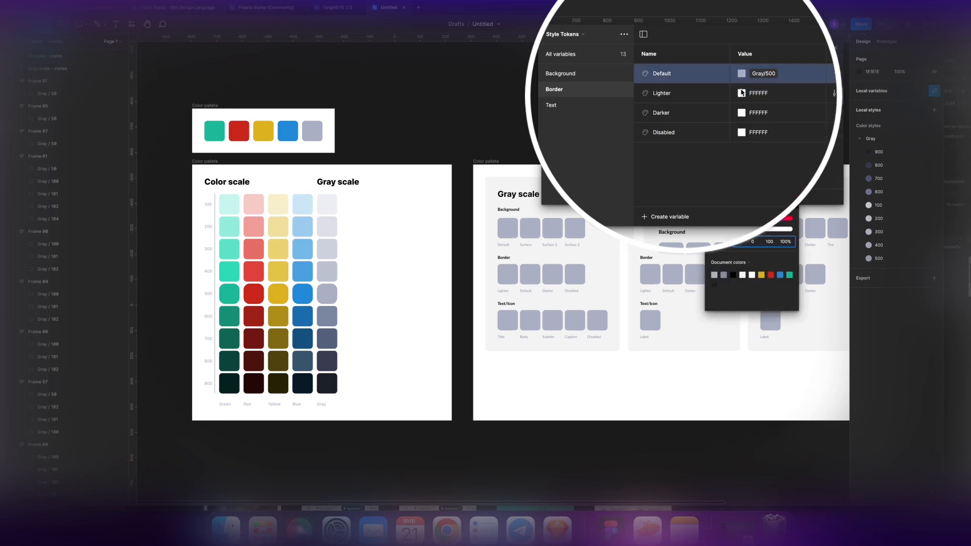
{"action": "left_click", "coordinate": [783, 110]}
{"action": "left_click", "coordinate": [759, 233]}
Step: Link the Border group's Darker variable to Gray/700 and its Disabled variable to Gray/600
{"action": "left_click", "coordinate": [742, 113]}
{"action": "left_click", "coordinate": [785, 127]}
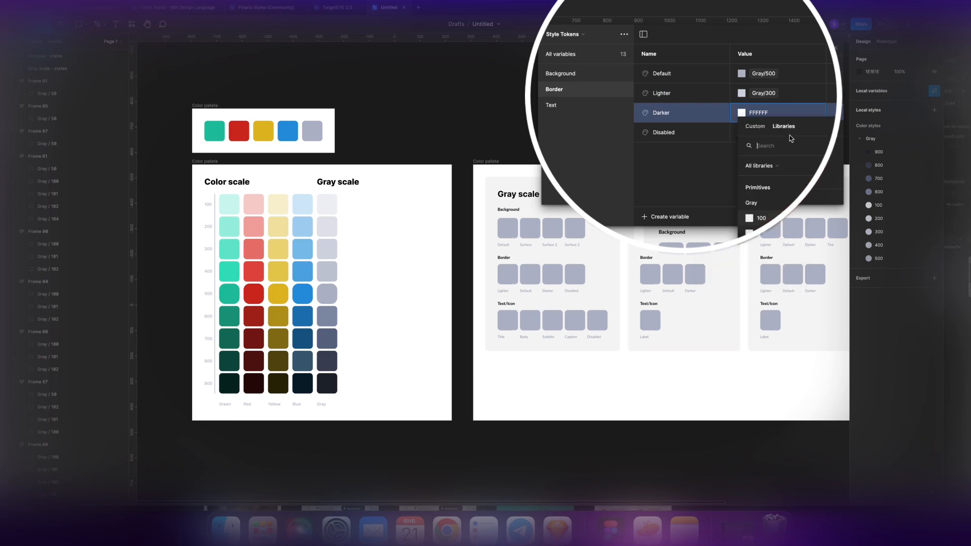
{"action": "left_click", "coordinate": [723, 273]}
{"action": "left_click", "coordinate": [742, 132]}
{"action": "left_click", "coordinate": [783, 145]}
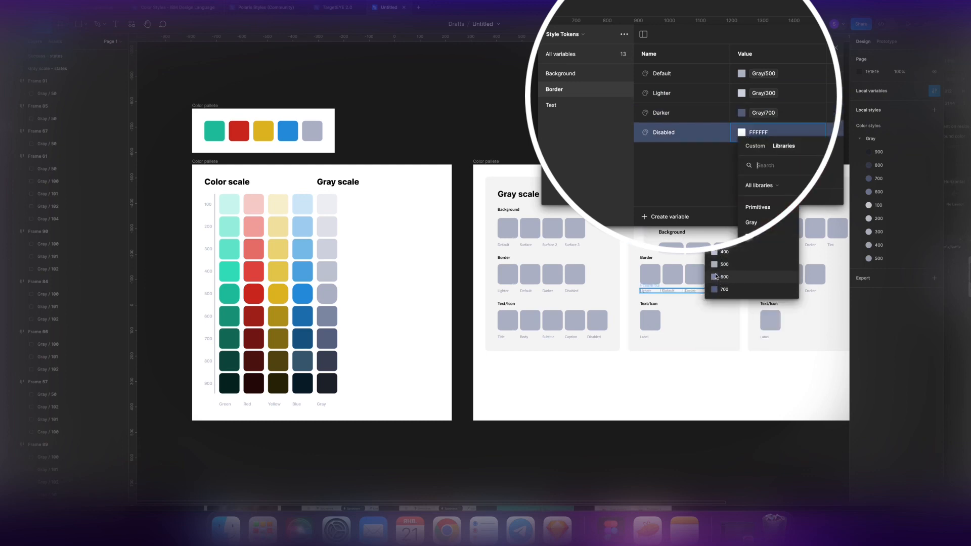
{"action": "left_click", "coordinate": [716, 276]}
Step: Link the Text group's Title variable to the Gray/900 primitive
{"action": "left_click", "coordinate": [551, 105]}
{"action": "left_click", "coordinate": [741, 73]}
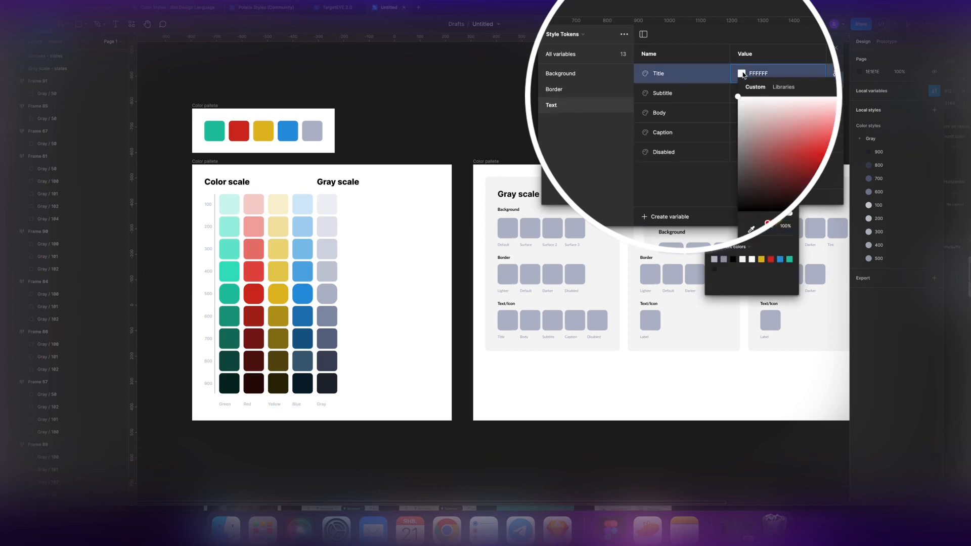
{"action": "left_click", "coordinate": [784, 87]}
{"action": "left_click", "coordinate": [759, 135]}
Step: Link the Text group's Subtitle and Body variables to the Gray/800 primitive
{"action": "left_click", "coordinate": [742, 93]}
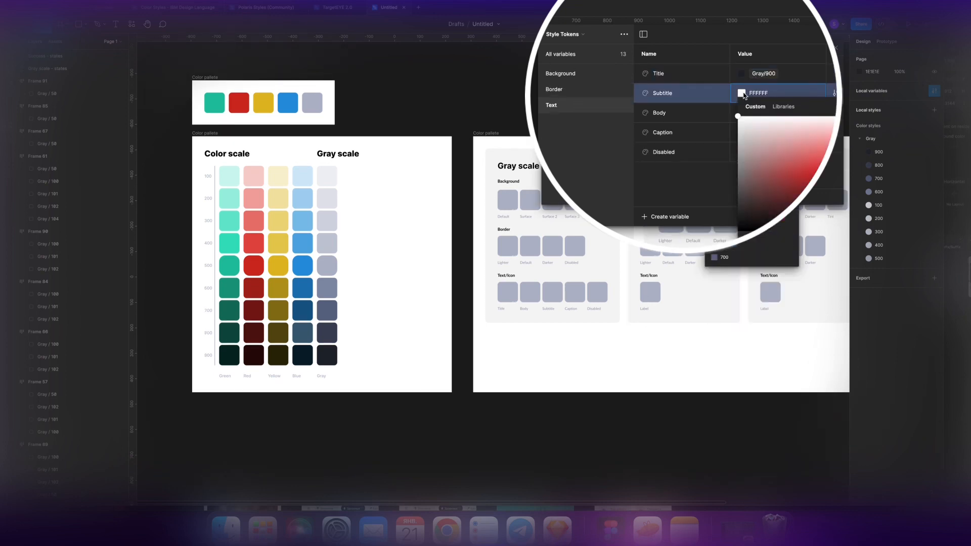
{"action": "left_click", "coordinate": [783, 106]}
{"action": "scroll", "coordinate": [784, 193], "scroll_direction": "down", "scroll_amount": 3}
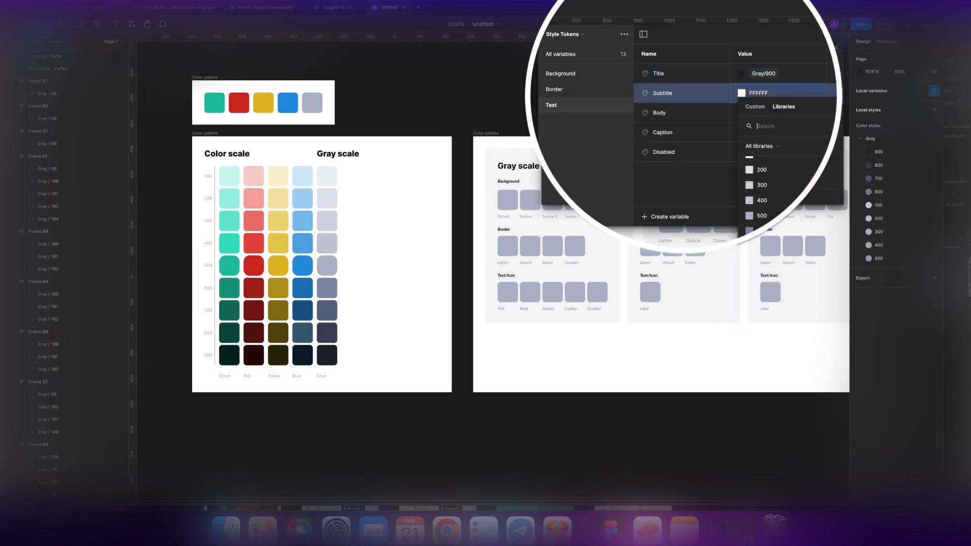
{"action": "left_click", "coordinate": [748, 237]}
{"action": "left_click", "coordinate": [741, 112]}
{"action": "left_click", "coordinate": [784, 126]}
{"action": "scroll", "coordinate": [736, 247], "scroll_direction": "down", "scroll_amount": 2}
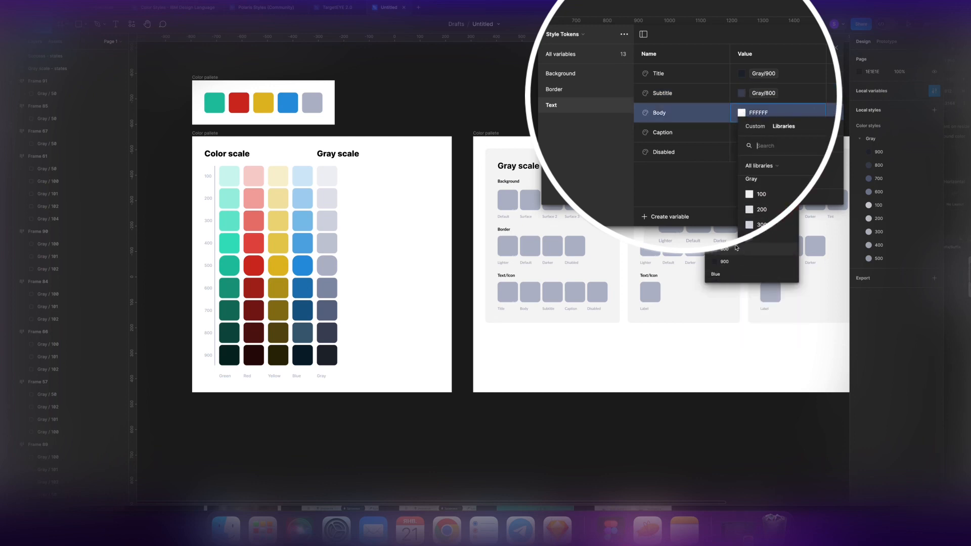
{"action": "left_click", "coordinate": [736, 248]}
Step: Link the Text group's Caption variable to Gray/700 and its Disabled variable to Gray/600
{"action": "left_click", "coordinate": [741, 132]}
{"action": "left_click", "coordinate": [784, 146]}
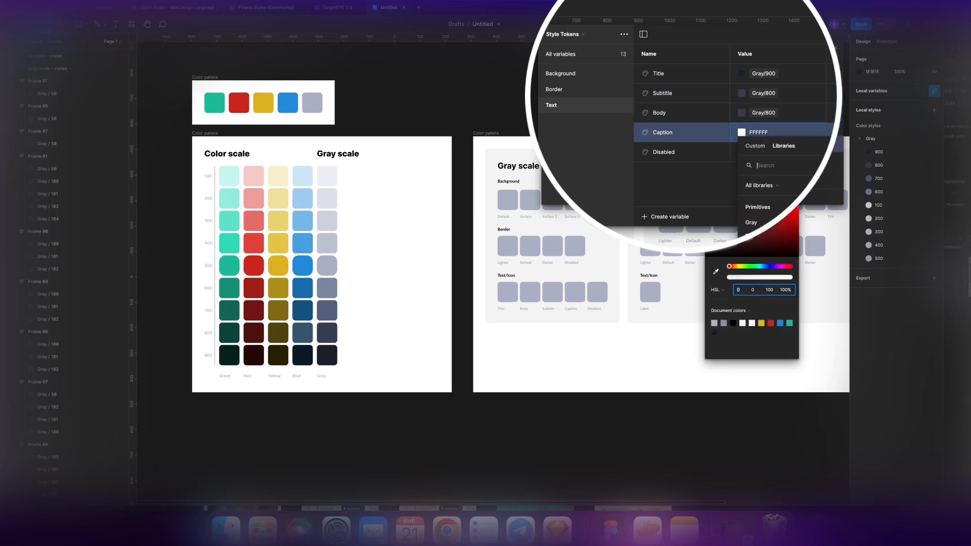
{"action": "left_click", "coordinate": [718, 290]}
{"action": "left_click", "coordinate": [741, 151]}
{"action": "left_click", "coordinate": [783, 165]}
{"action": "left_click", "coordinate": [715, 293]}
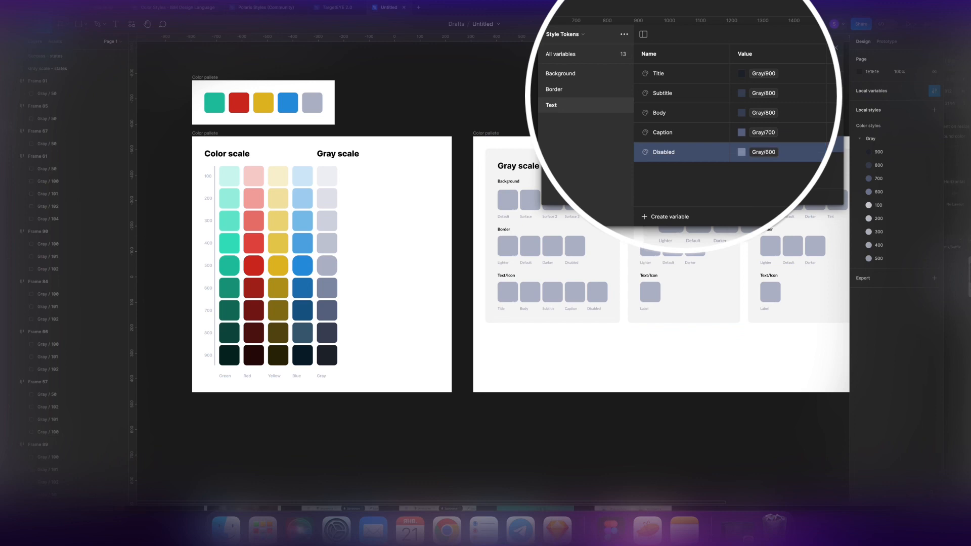
Step: Close the variables window and fill the Default swatch in the Gray scale - states Background row with the Background/Default variable
{"action": "left_click", "coordinate": [570, 340]}
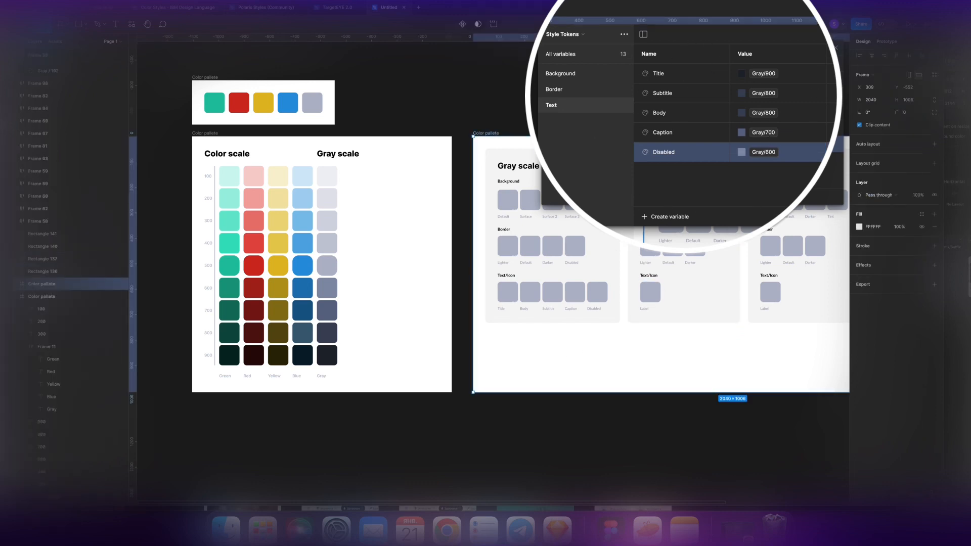
{"action": "left_click", "coordinate": [565, 34]}
{"action": "left_click", "coordinate": [575, 41]}
{"action": "left_click", "coordinate": [508, 199]}
{"action": "left_click", "coordinate": [837, 48]}
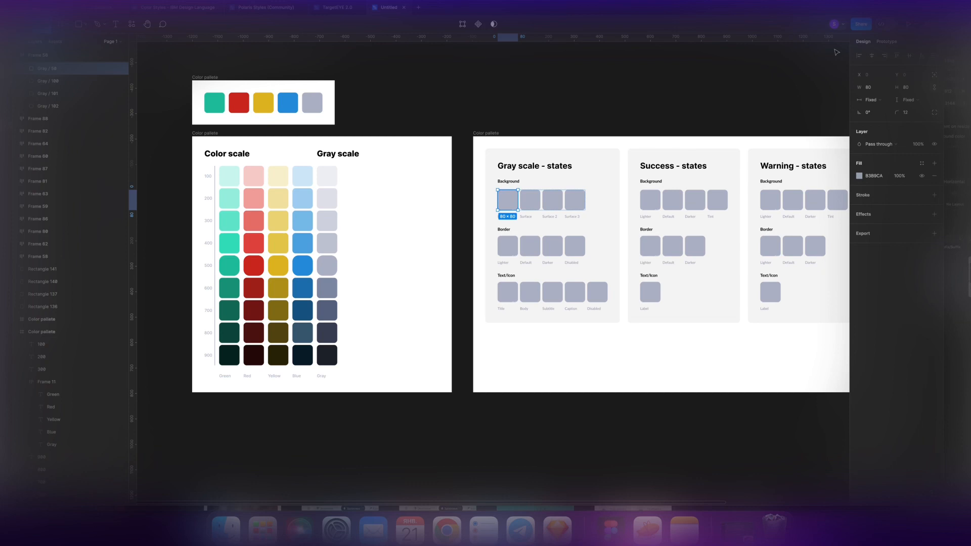
{"action": "left_click", "coordinate": [922, 163]}
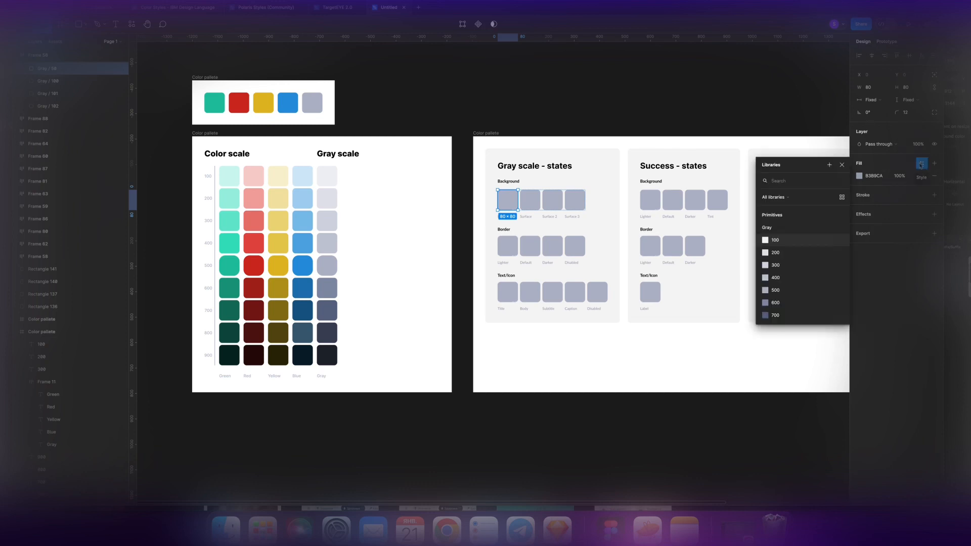
{"action": "scroll", "coordinate": [786, 215], "scroll_direction": "down", "scroll_amount": 5}
{"action": "scroll", "coordinate": [787, 214], "scroll_direction": "down", "scroll_amount": 2}
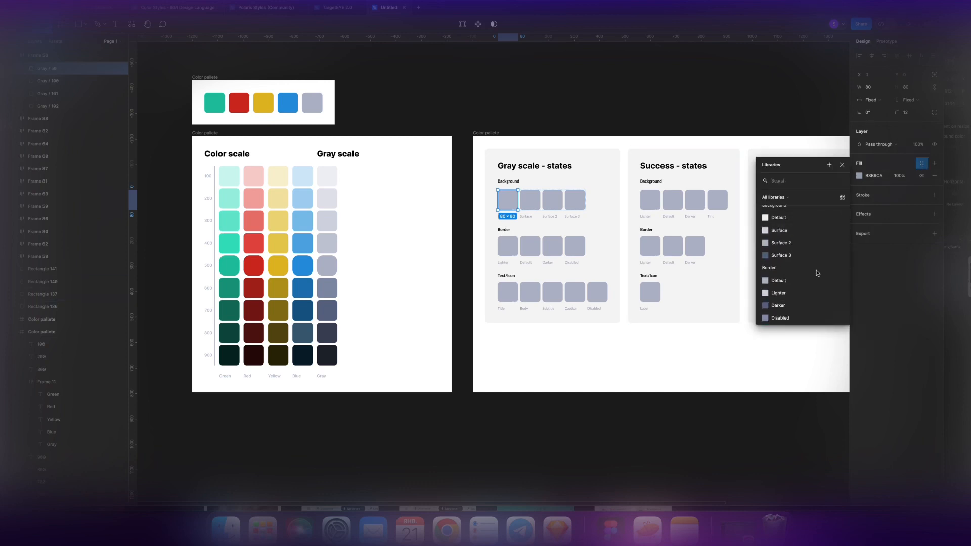
{"action": "left_click", "coordinate": [779, 216]}
Step: Fill the Surface and Surface 2 swatches in the gray Background row with their matching Background variables
{"action": "key", "text": "Tab"}
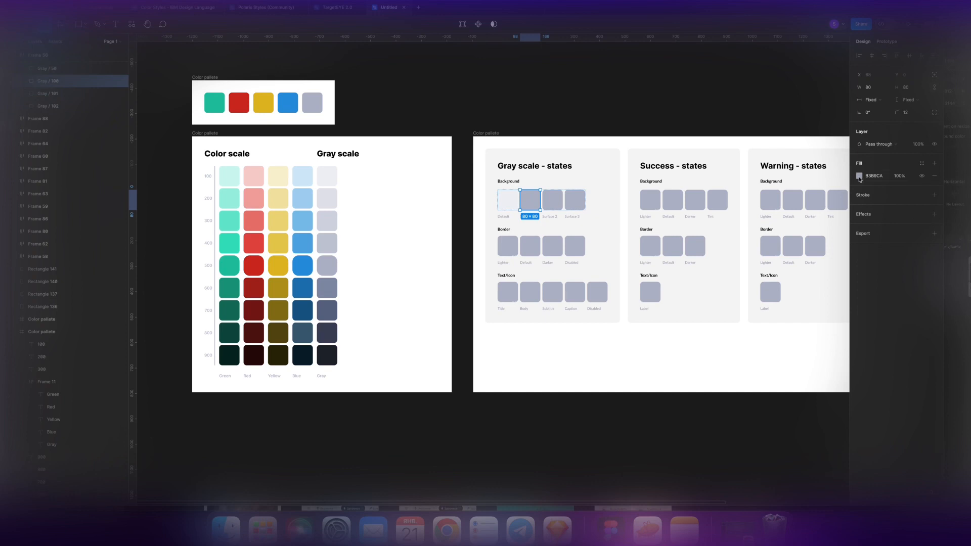
{"action": "left_click", "coordinate": [921, 163]}
{"action": "type", "text": "sur"}
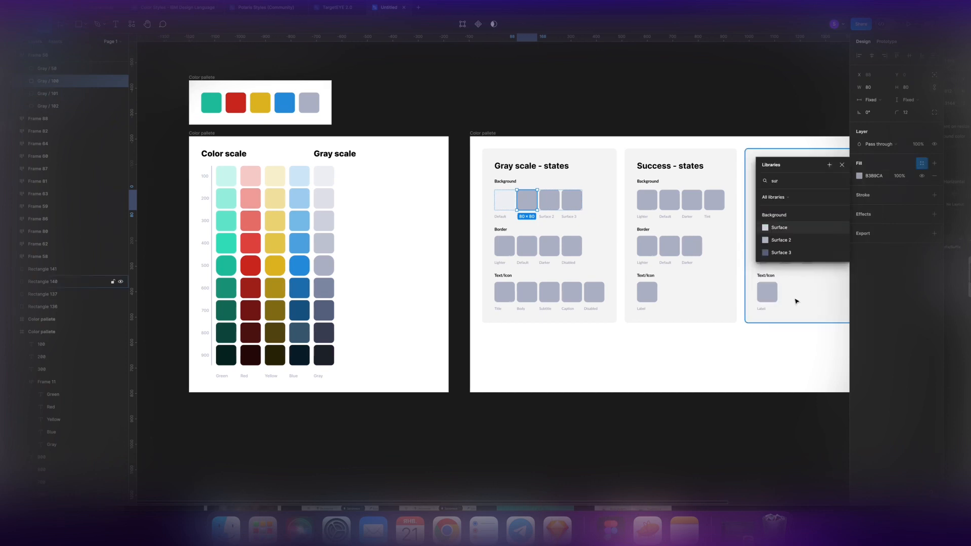
{"action": "left_click", "coordinate": [778, 227]}
{"action": "key", "text": "Tab"}
{"action": "left_click", "coordinate": [922, 163]}
{"action": "type", "text": "surf"}
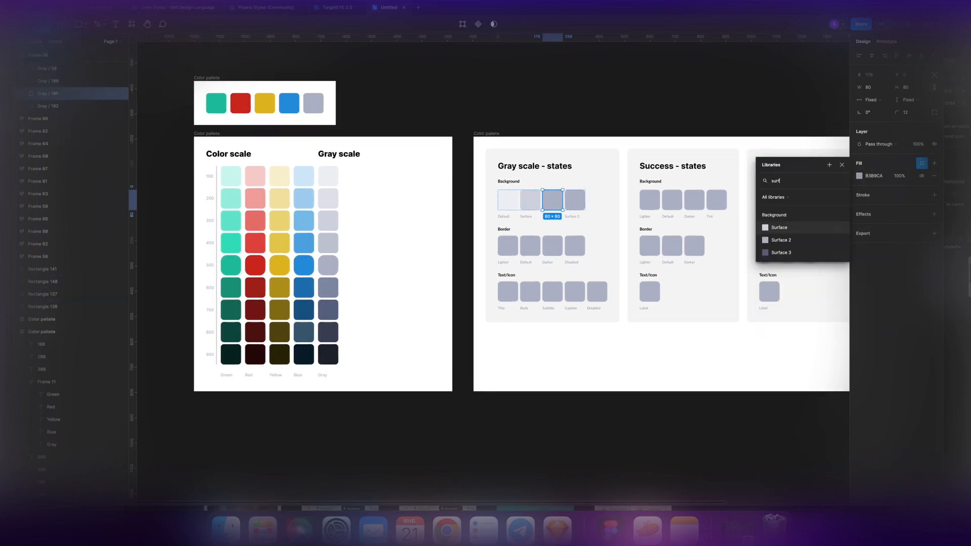
{"action": "left_click", "coordinate": [781, 239]}
Step: Fill the Surface 3 swatch in the gray Background row with the Background/Surface 3 variable
{"action": "key", "text": "Tab"}
{"action": "left_click", "coordinate": [922, 163]}
{"action": "type", "text": "su"}
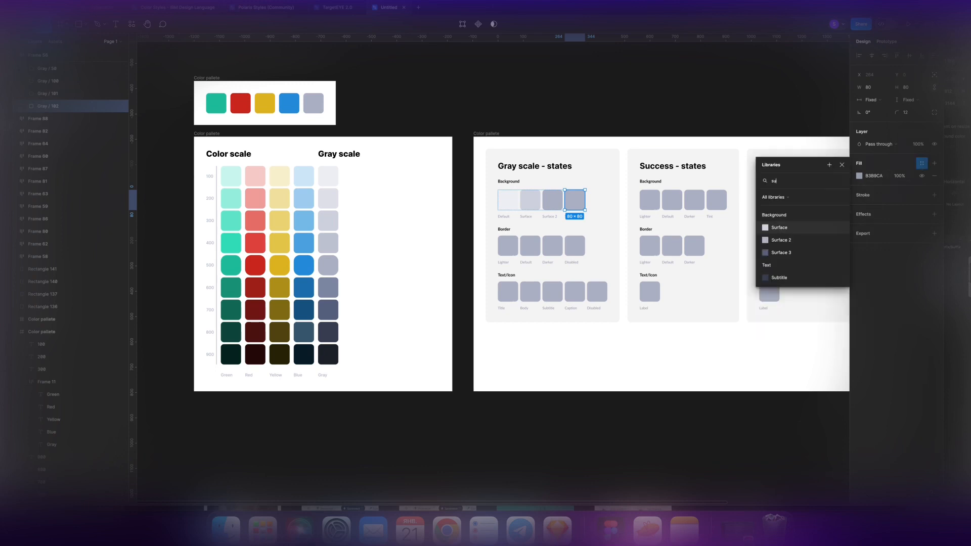
{"action": "left_click", "coordinate": [781, 252]}
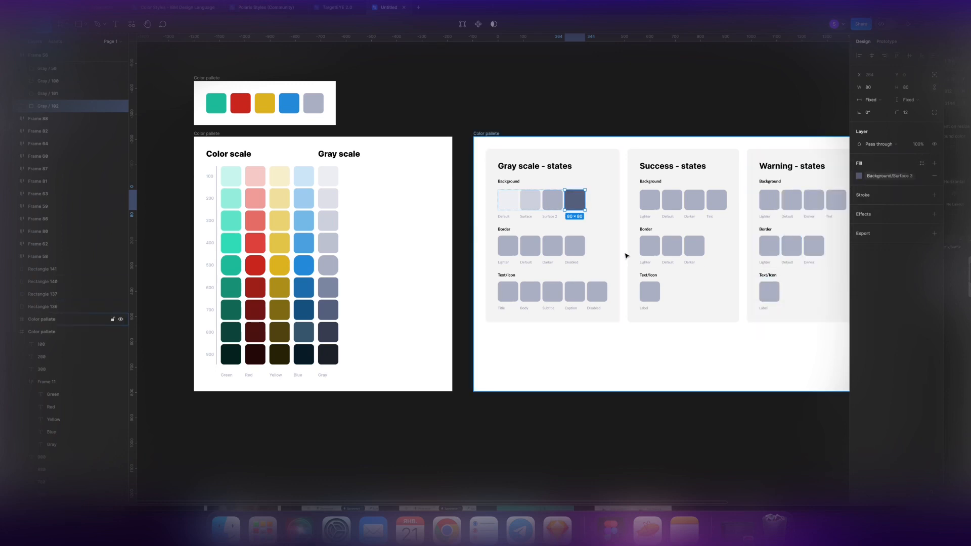
Step: Fill the Lighter swatch in the Gray scale - states Border row with the Border/Lighter variable
{"action": "left_click", "coordinate": [512, 236]}
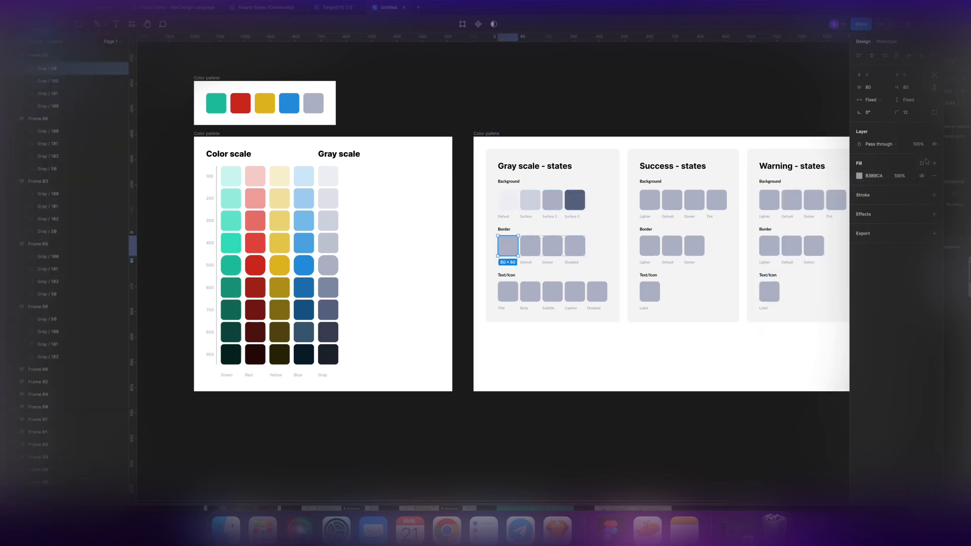
{"action": "left_click", "coordinate": [922, 162]}
{"action": "type", "text": "bo"}
{"action": "left_click", "coordinate": [796, 227]}
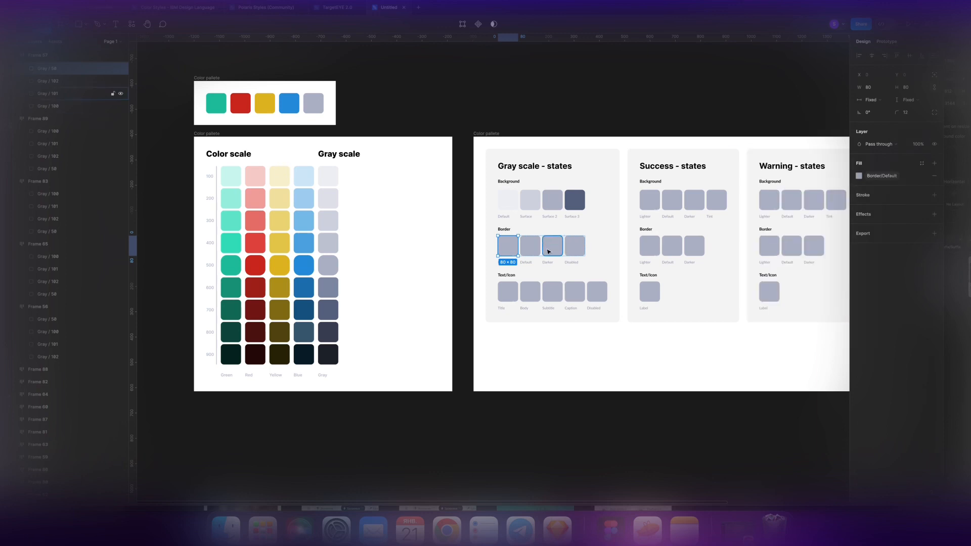
{"action": "left_click", "coordinate": [880, 178]}
{"action": "left_click", "coordinate": [780, 302]}
Step: Fill the Default swatch in the gray Border row with the Border/Default variable
{"action": "left_click", "coordinate": [529, 249]}
{"action": "left_click", "coordinate": [921, 163]}
{"action": "type", "text": "bo"}
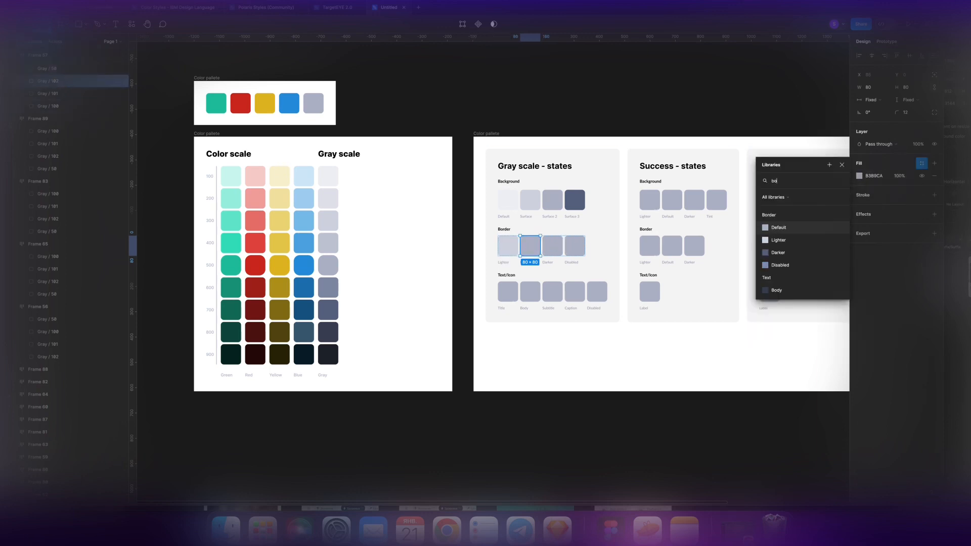
{"action": "type", "text": "rd"}
{"action": "left_click", "coordinate": [810, 243]}
{"action": "scroll", "coordinate": [526, 249], "scroll_direction": "up", "scroll_amount": 1}
{"action": "scroll", "coordinate": [519, 248], "scroll_direction": "down", "scroll_amount": 1}
{"action": "left_click", "coordinate": [883, 174]}
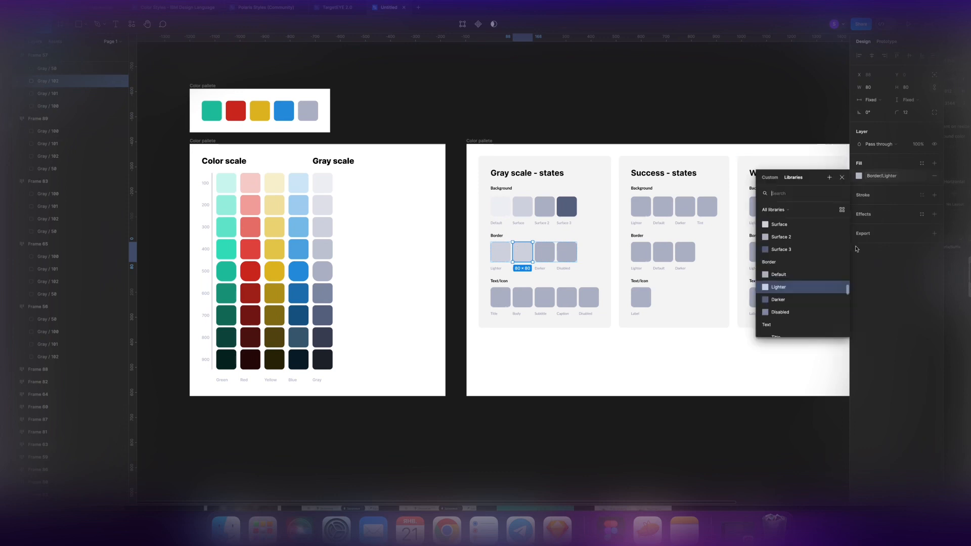
{"action": "left_click", "coordinate": [778, 287]}
Step: Fill the Darker and Disabled swatches in the gray Border row with the Border/Darker and Border/Disabled variables
{"action": "left_click", "coordinate": [544, 252]}
{"action": "left_click", "coordinate": [922, 163]}
{"action": "type", "text": "b"}
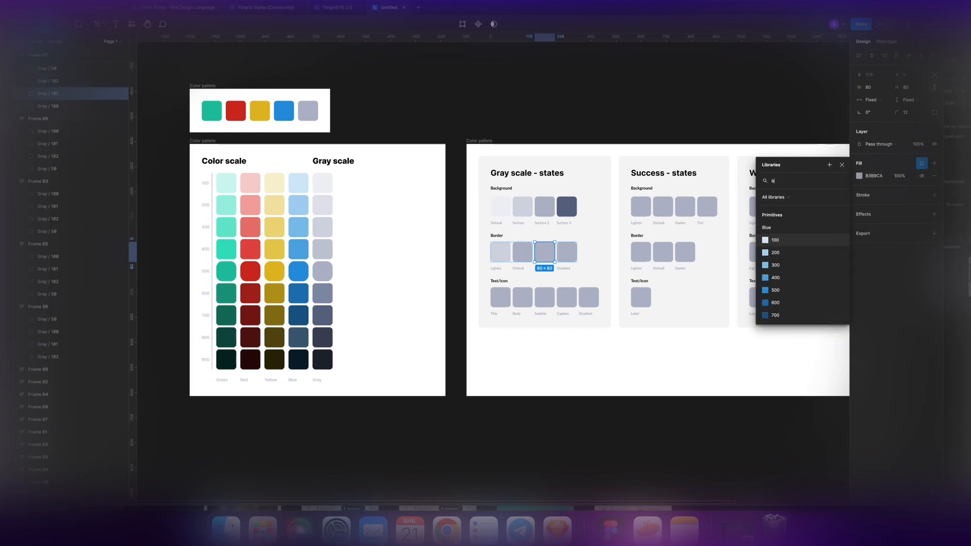
{"action": "type", "text": "ord"}
{"action": "left_click", "coordinate": [794, 253]}
{"action": "left_click", "coordinate": [566, 252]}
{"action": "left_click", "coordinate": [922, 163]}
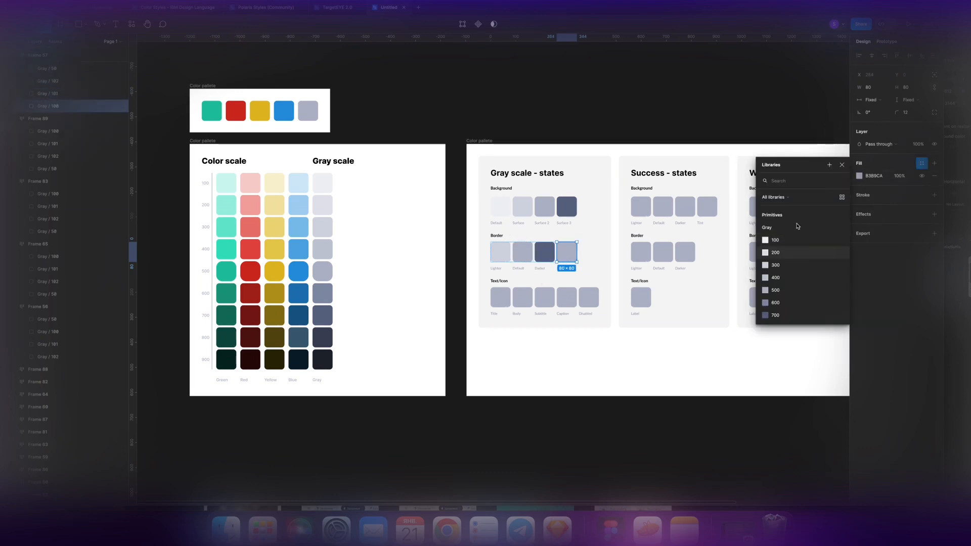
{"action": "type", "text": "borde"}
{"action": "left_click", "coordinate": [784, 265]}
Step: Fill the Title and Body swatches in the gray Text/Icon row with the Text/Title and Text/Body variables
{"action": "left_click", "coordinate": [507, 297]}
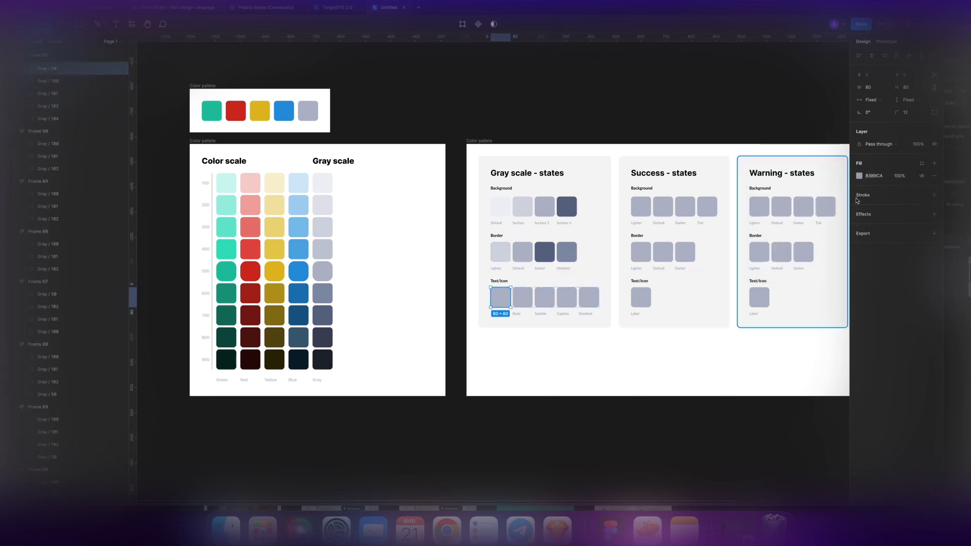
{"action": "left_click", "coordinate": [922, 163]}
{"action": "type", "text": "tex"}
{"action": "left_click", "coordinate": [804, 228]}
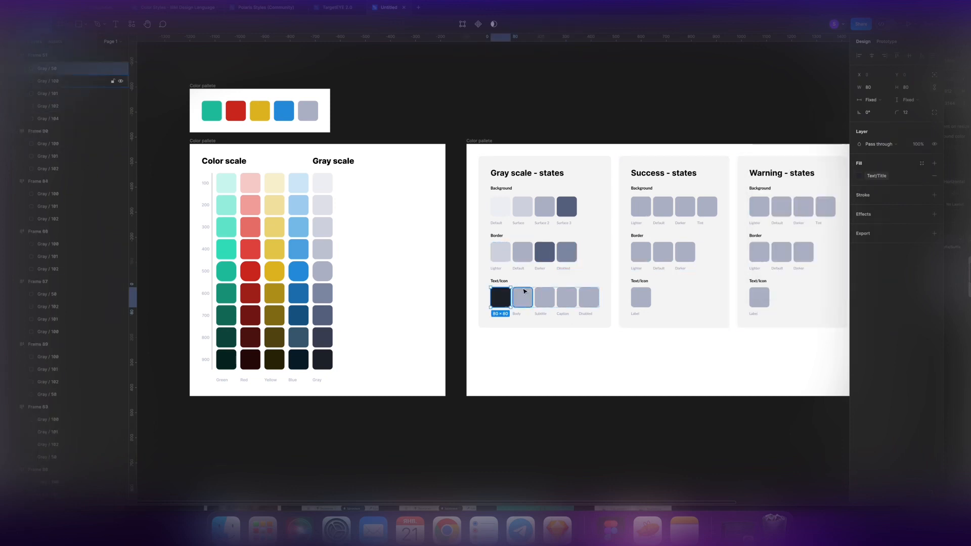
{"action": "left_click", "coordinate": [525, 291]}
{"action": "left_click", "coordinate": [922, 164]}
{"action": "type", "text": "bo"}
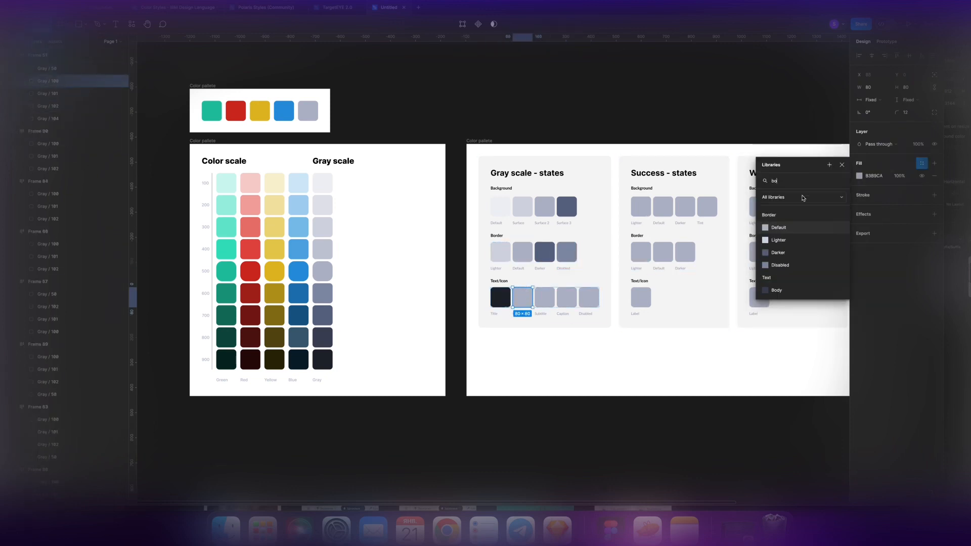
{"action": "left_click", "coordinate": [776, 290]}
Step: Fill the Subtitle and Caption swatches in the gray Text/Icon row with the Text/Subtitle and Text/Caption variables
{"action": "left_click", "coordinate": [544, 297]}
{"action": "left_click", "coordinate": [922, 163]}
{"action": "type", "text": "sub"}
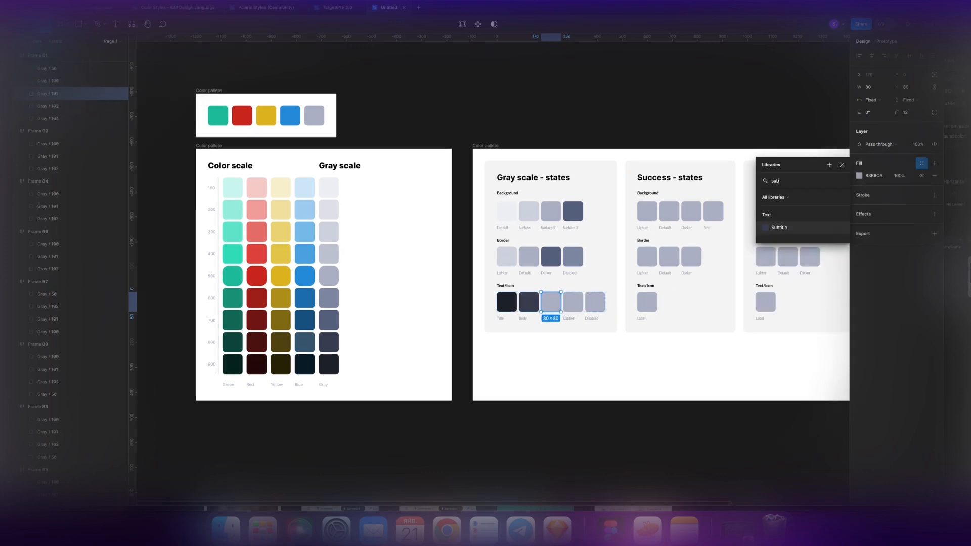
{"action": "type", "text": "tl"}
{"action": "left_click", "coordinate": [809, 229]}
{"action": "left_click", "coordinate": [573, 302]}
{"action": "left_click", "coordinate": [922, 163]}
{"action": "type", "text": "capt"}
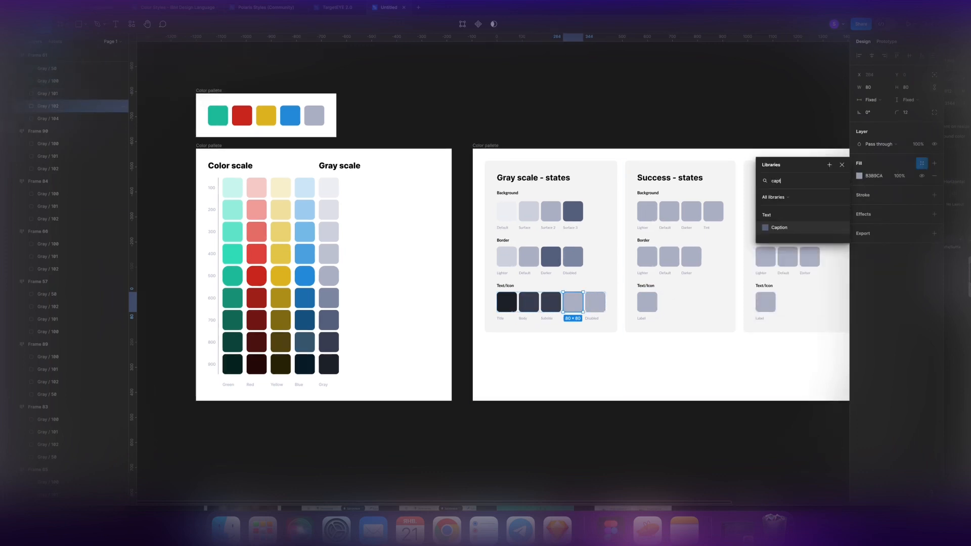
{"action": "left_click", "coordinate": [803, 228]}
Step: Fill the Disabled swatch in the gray Text/Icon row with the Text/Disabled variable
{"action": "left_click", "coordinate": [595, 302]}
{"action": "left_click", "coordinate": [921, 165]}
{"action": "type", "text": "dis"}
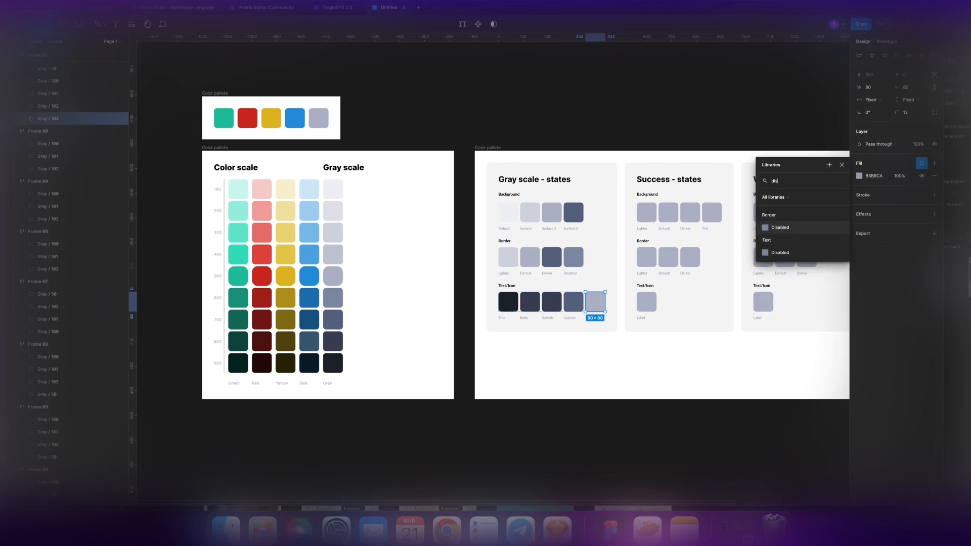
{"action": "left_click", "coordinate": [798, 227]}
{"action": "left_click", "coordinate": [885, 176]}
{"action": "scroll", "coordinate": [802, 275], "scroll_direction": "down", "scroll_amount": 2}
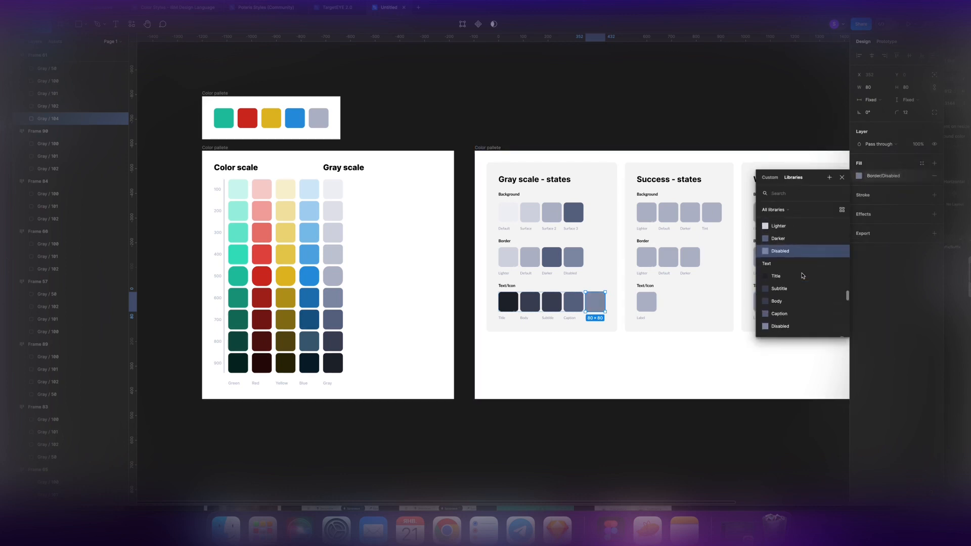
{"action": "left_click", "coordinate": [794, 313]}
{"action": "left_click", "coordinate": [660, 359]}
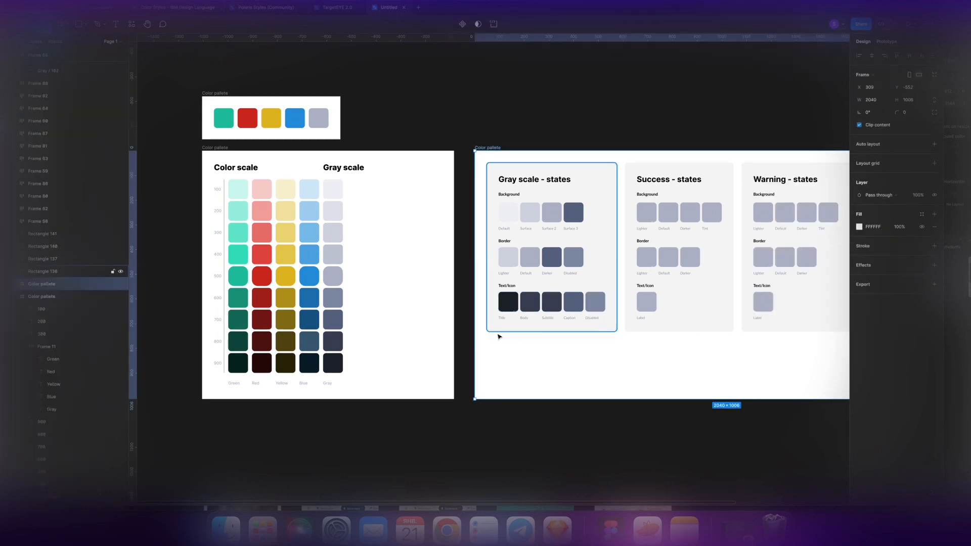
Step: Create a new local variable collection named Semantic Tokens
{"action": "left_click", "coordinate": [753, 107]}
{"action": "scroll", "coordinate": [753, 106], "scroll_direction": "right", "scroll_amount": 3}
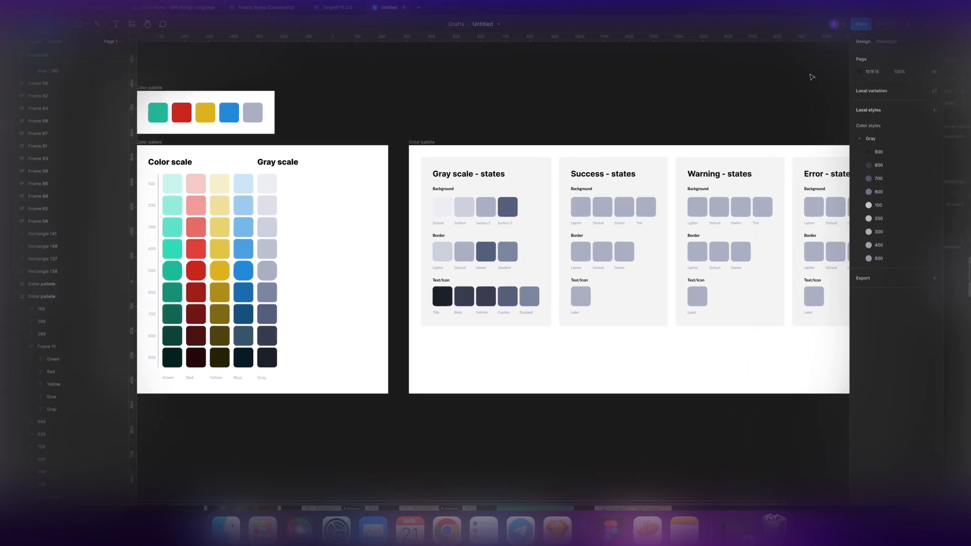
{"action": "left_click", "coordinate": [934, 91]}
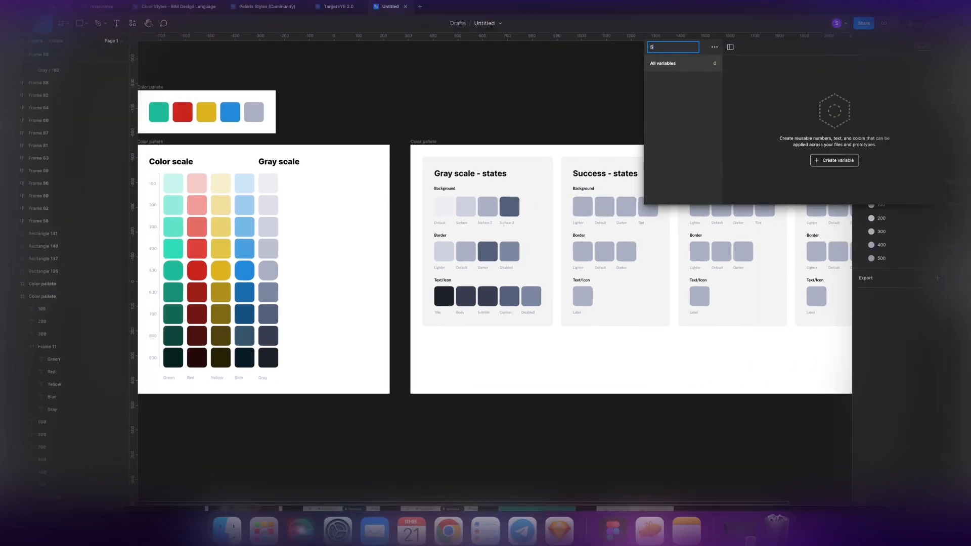
{"action": "left_click", "coordinate": [698, 49]}
{"action": "left_click", "coordinate": [696, 92]}
{"action": "scroll", "coordinate": [685, 161], "scroll_direction": "right", "scroll_amount": 3}
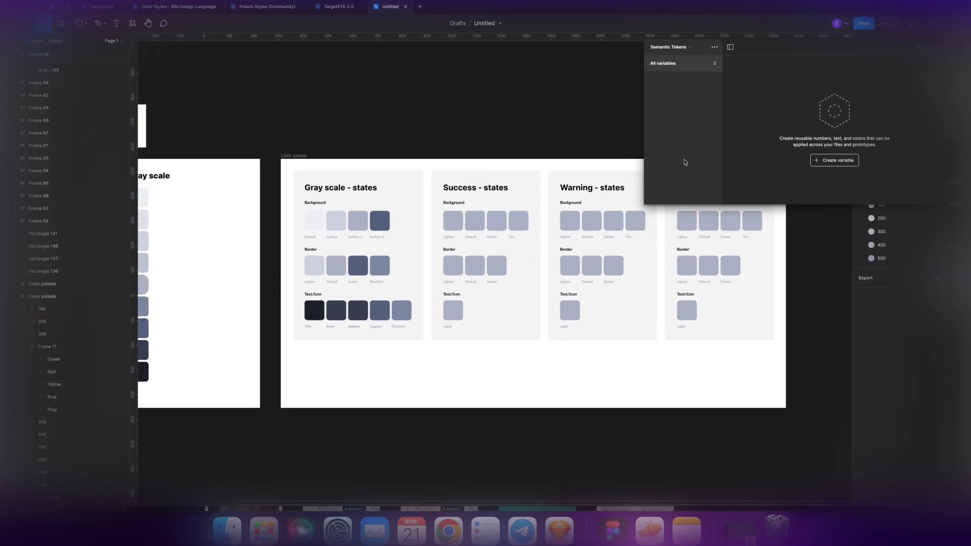
Step: Create a colour variable named Lighter inside a Background group in the Semantic Tokens collection
{"action": "left_click", "coordinate": [834, 161]}
{"action": "left_click", "coordinate": [827, 178]}
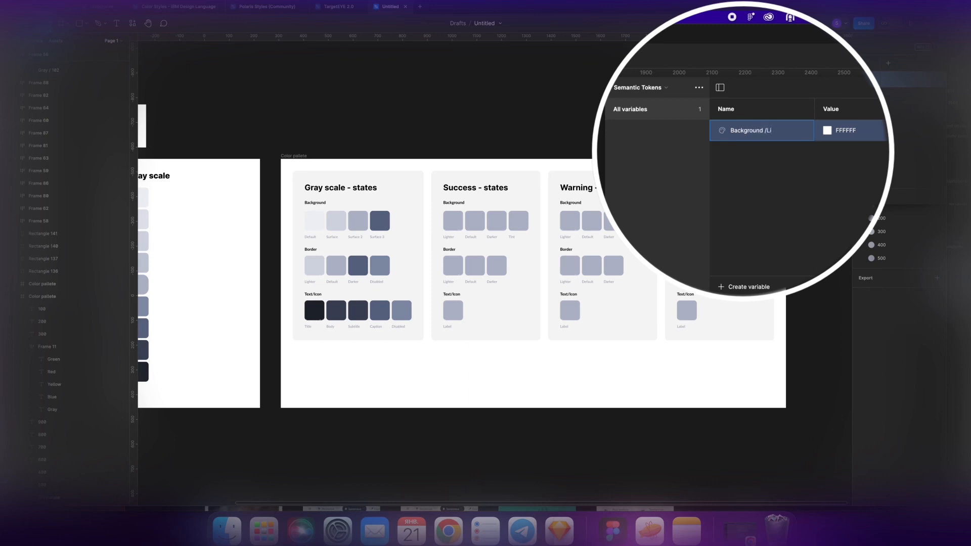
{"action": "type", "text": "Background /Lighter"}
{"action": "key", "text": "Return"}
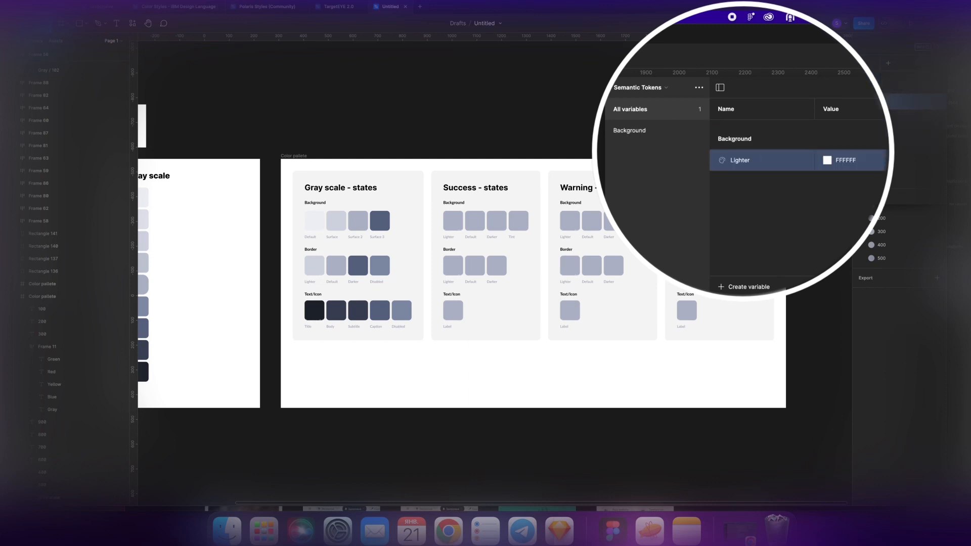
Step: Add three more colour variables to the collection, named Default, Darker and Tint
{"action": "left_click", "coordinate": [745, 286]}
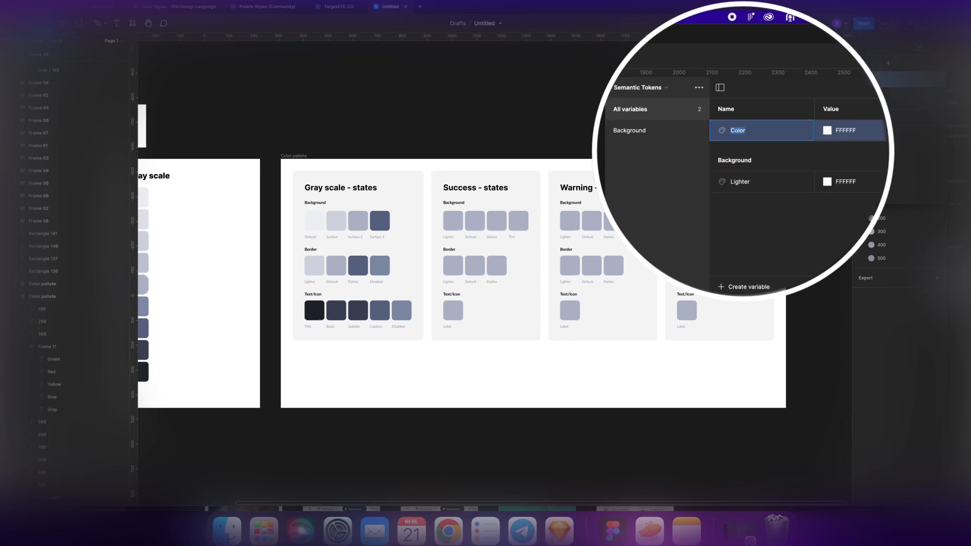
{"action": "left_click", "coordinate": [744, 289]}
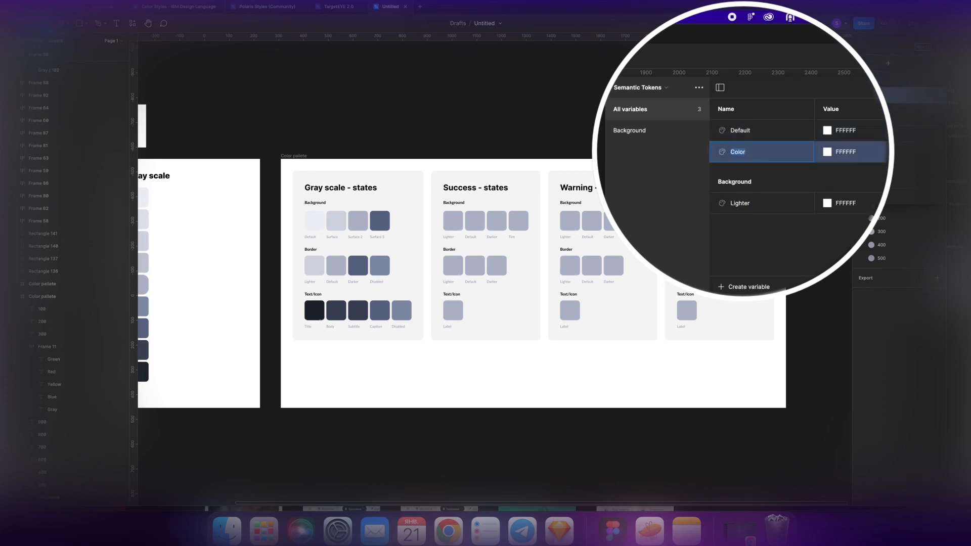
{"action": "left_click", "coordinate": [744, 287]}
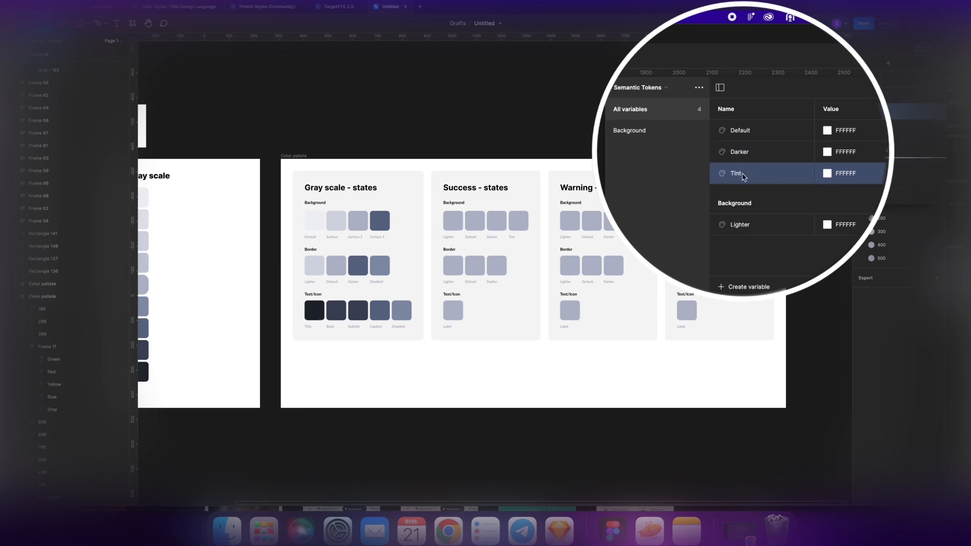
Step: Move Default, Darker and Tint into the Background group, ordered Default, Lighter, Darker, Tint
{"action": "left_click_drag", "start_coordinate": [743, 177], "coordinate": [754, 237]}
{"action": "left_click_drag", "start_coordinate": [745, 153], "coordinate": [751, 235]}
{"action": "left_click_drag", "start_coordinate": [747, 131], "coordinate": [751, 155]}
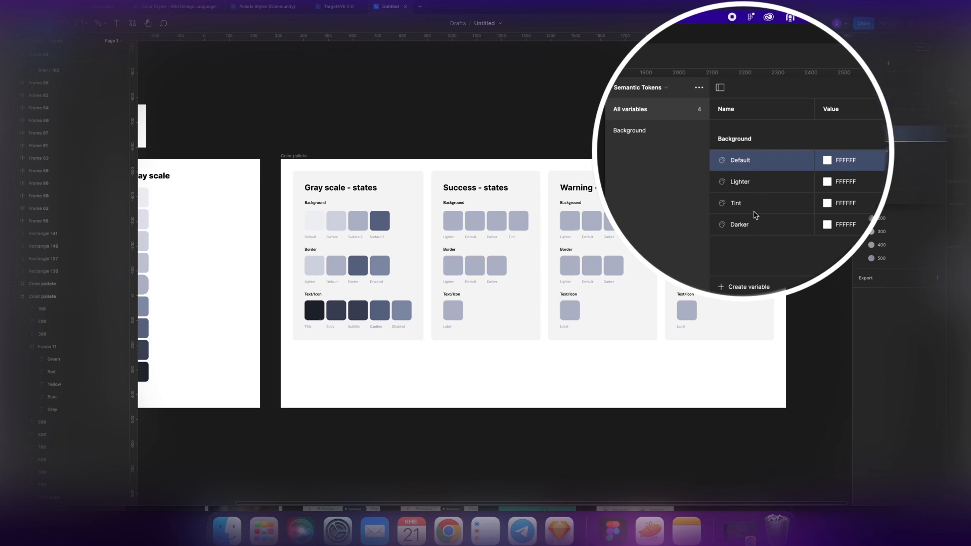
{"action": "left_click_drag", "start_coordinate": [749, 205], "coordinate": [743, 232]}
Step: Duplicate the Background group as Border and delete its Tint variable
{"action": "left_click", "coordinate": [635, 131]}
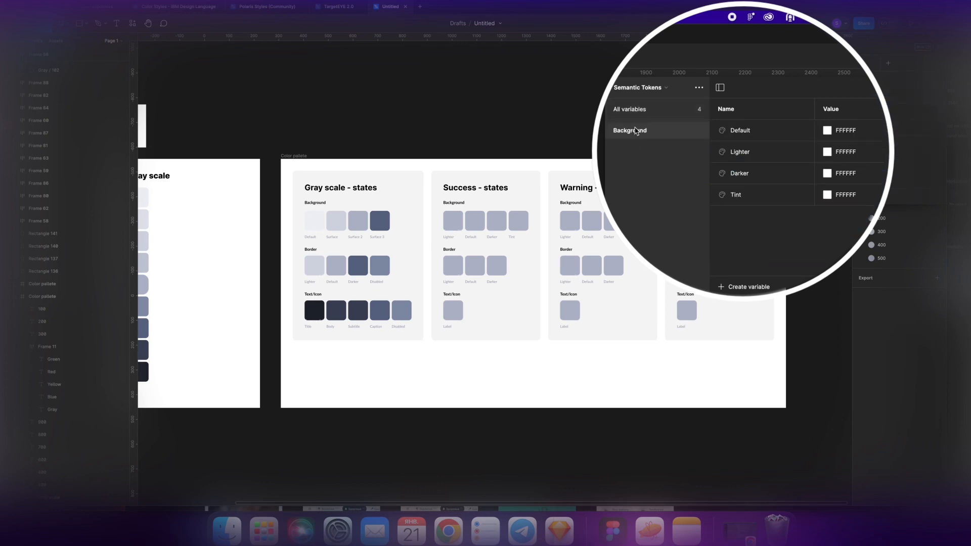
{"action": "right_click", "coordinate": [635, 131]}
{"action": "left_click", "coordinate": [642, 151]}
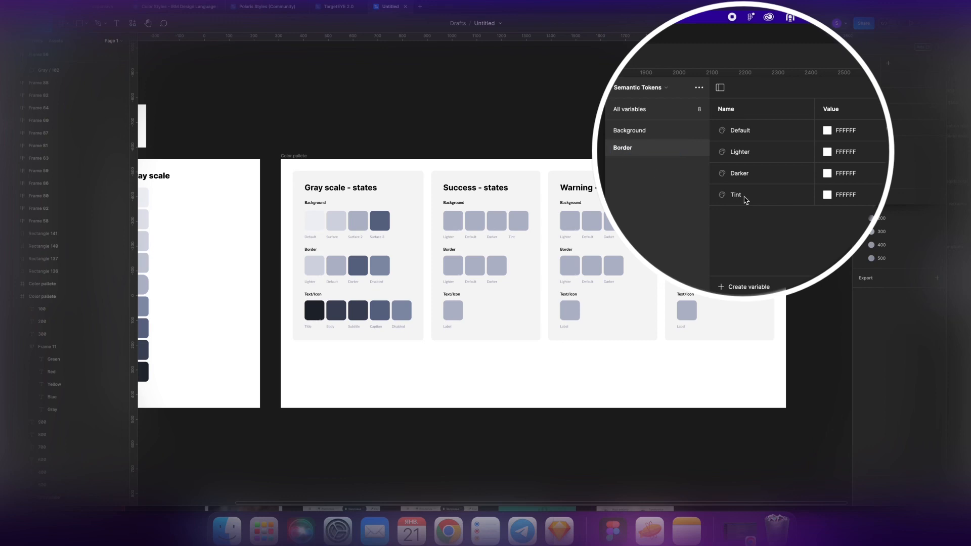
{"action": "right_click", "coordinate": [804, 202]}
{"action": "left_click", "coordinate": [816, 236]}
Step: Duplicate the Border group and name the copy Text
{"action": "right_click", "coordinate": [638, 147]}
{"action": "left_click", "coordinate": [675, 183]}
{"action": "double_click", "coordinate": [636, 166]}
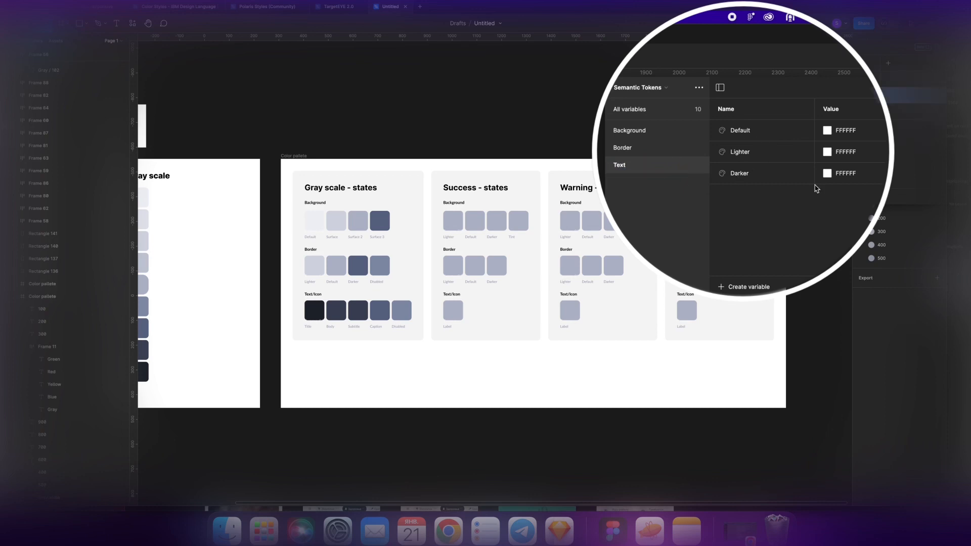
Step: Delete the Lighter and Darker variables from the Text group and rename its Default variable to Label
{"action": "right_click", "coordinate": [782, 150]}
{"action": "left_click", "coordinate": [812, 197]}
{"action": "right_click", "coordinate": [756, 154]}
{"action": "left_click", "coordinate": [801, 203]}
{"action": "double_click", "coordinate": [747, 133]}
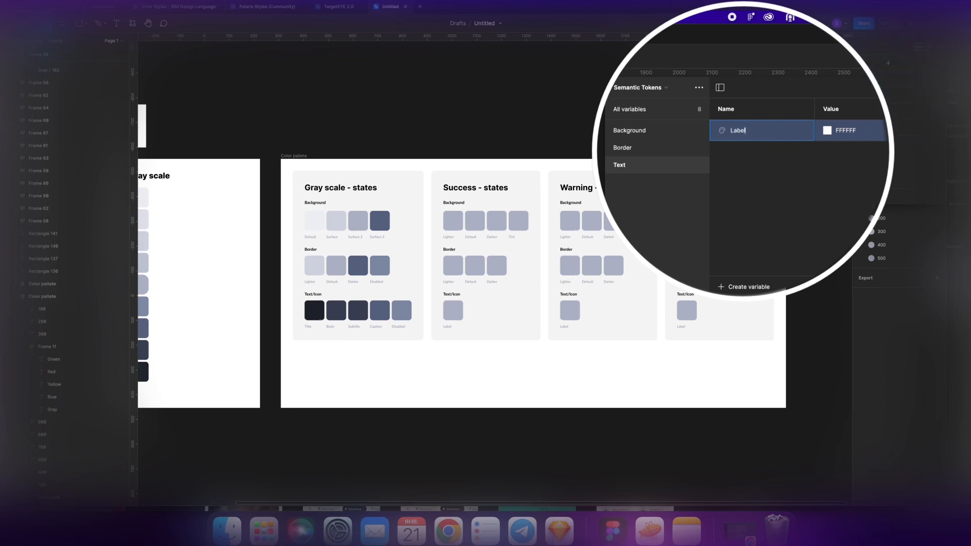
{"action": "left_click", "coordinate": [652, 131]}
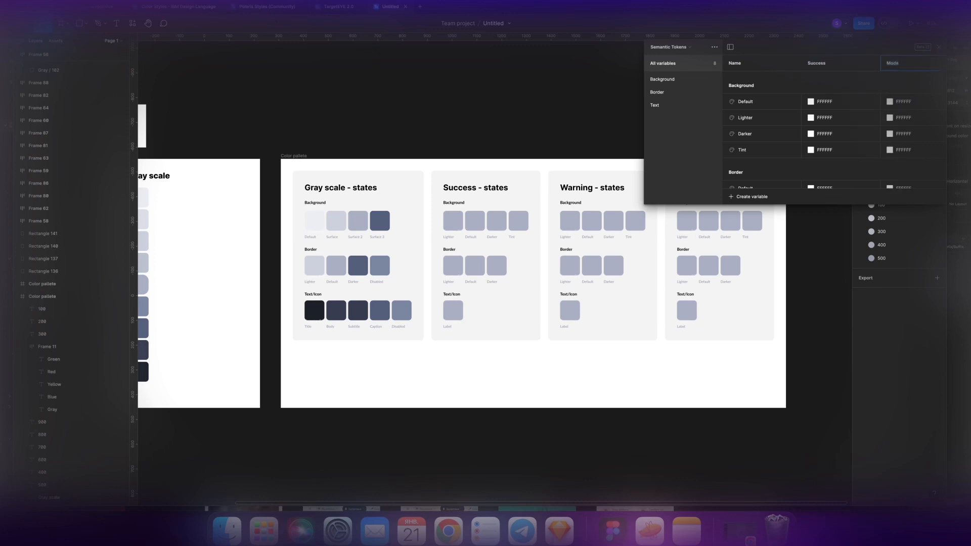
Step: Set up Success, Warning, Error and Info modes in Semantic Tokens and widen the variables window
{"action": "scroll", "coordinate": [900, 101], "scroll_direction": "right", "scroll_amount": 4}
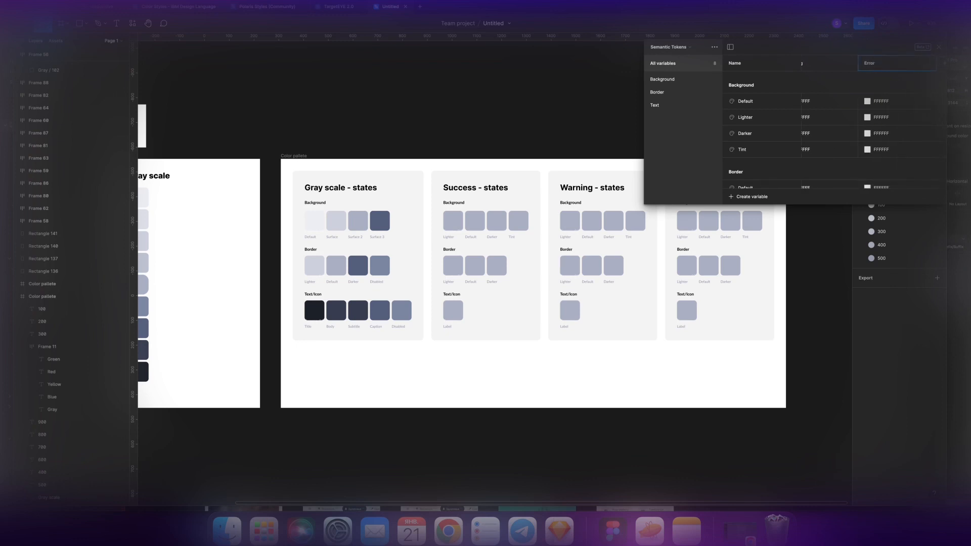
{"action": "scroll", "coordinate": [915, 65], "scroll_direction": "right", "scroll_amount": 2}
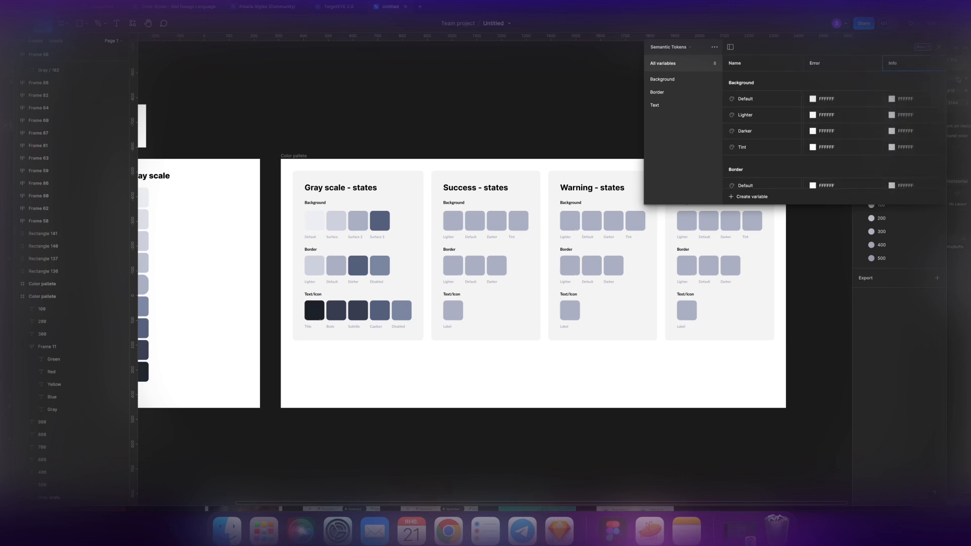
{"action": "scroll", "coordinate": [836, 81], "scroll_direction": "left", "scroll_amount": 4}
{"action": "left_click_drag", "start_coordinate": [643, 89], "coordinate": [515, 95]}
{"action": "scroll", "coordinate": [707, 103], "scroll_direction": "right", "scroll_amount": 1}
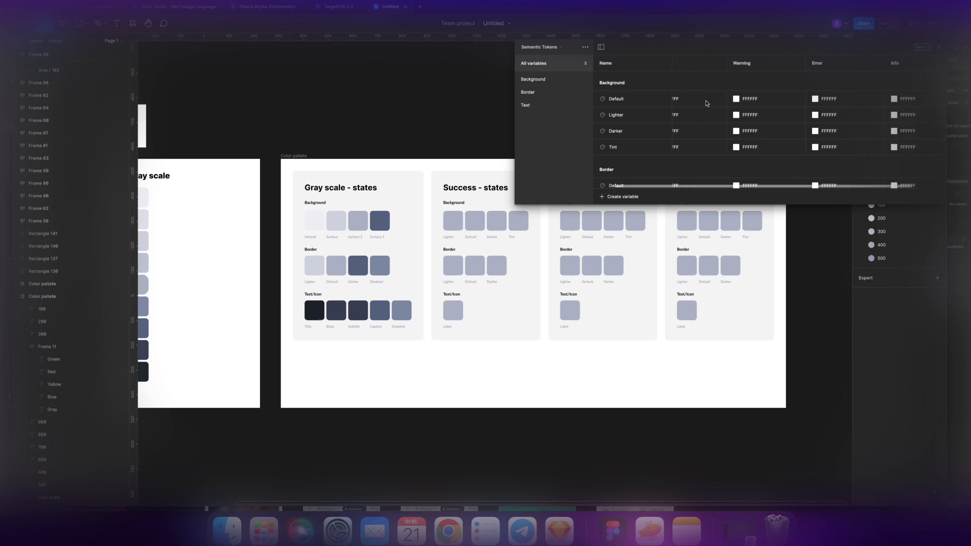
{"action": "scroll", "coordinate": [706, 103], "scroll_direction": "left", "scroll_amount": 1}
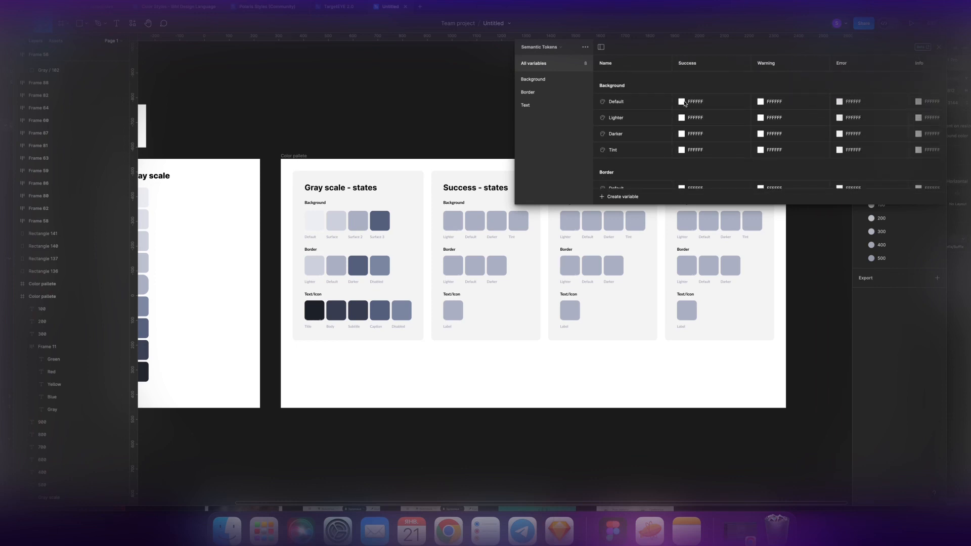
Step: Link Background/Default to Green/500 in the Success mode and the remaining semantic values to matching Green, Yellow, Red and Blue primitives
{"action": "left_click", "coordinate": [682, 102]}
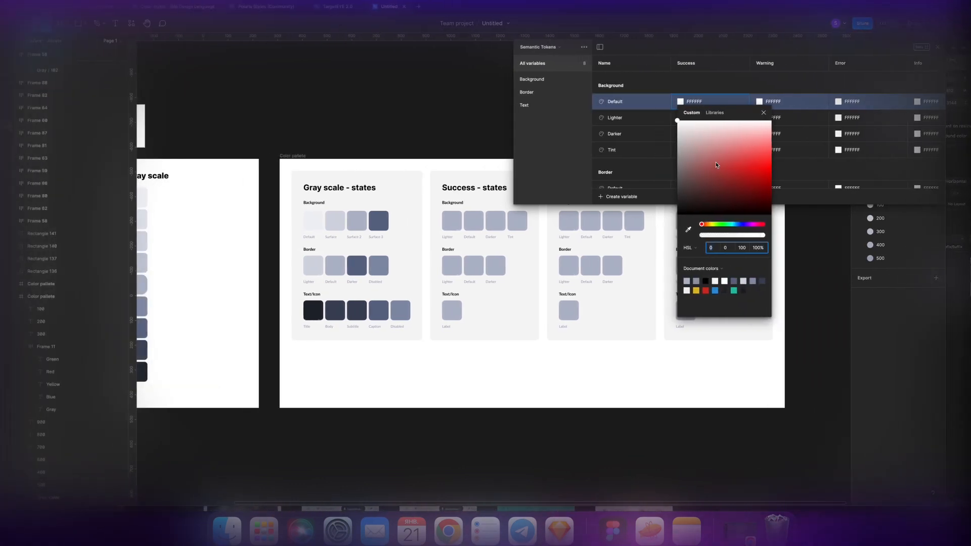
{"action": "left_click", "coordinate": [718, 114]}
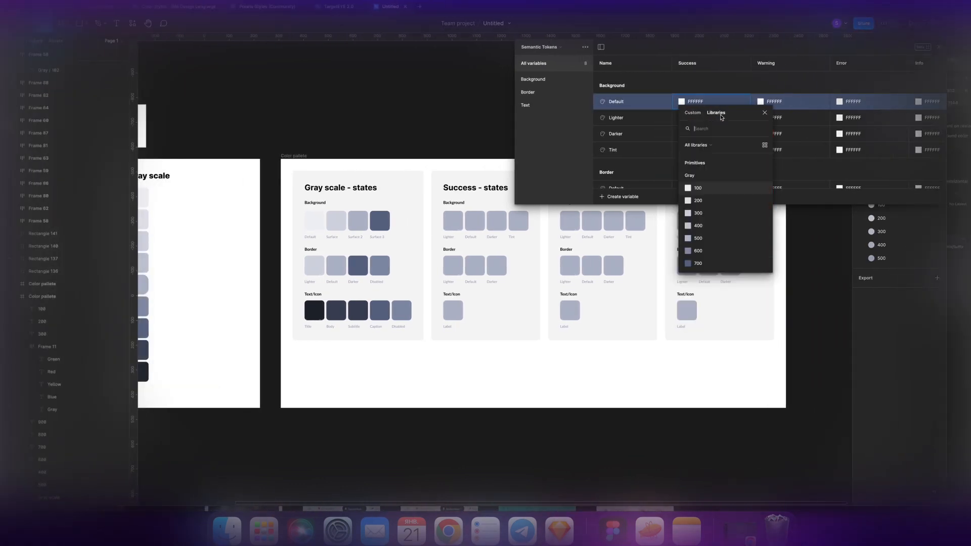
{"action": "scroll", "coordinate": [718, 228], "scroll_direction": "down", "scroll_amount": 5}
{"action": "left_click", "coordinate": [704, 250]}
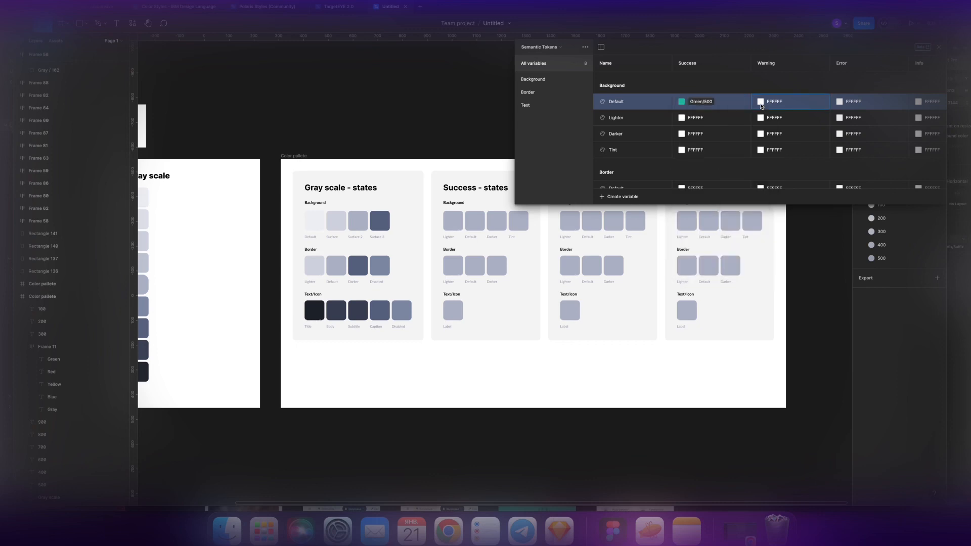
{"action": "left_click", "coordinate": [761, 102]}
{"action": "left_click", "coordinate": [797, 114]}
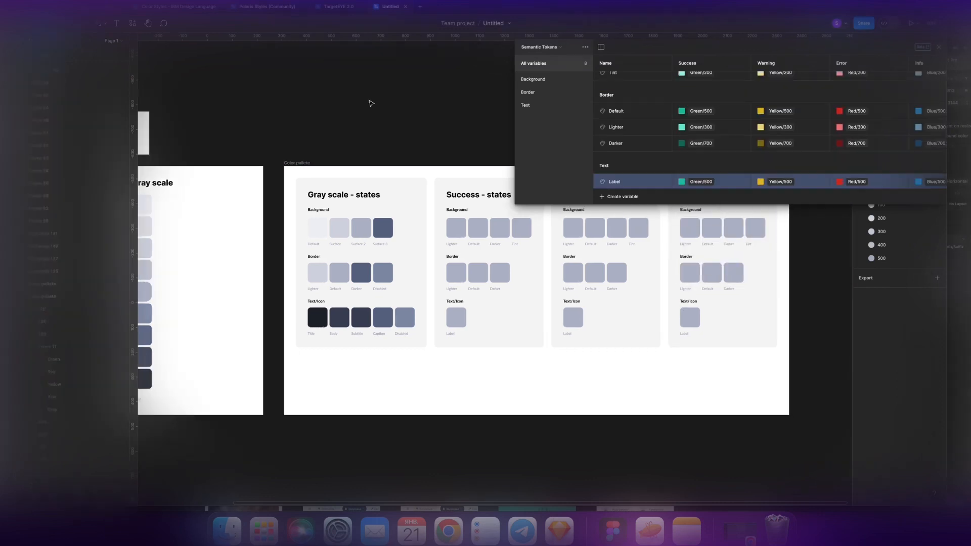
{"action": "key", "text": "Escape"}
Step: Fill the Lighter swatch in the Success Background row with the semantic Background/Lighter variable
{"action": "left_click", "coordinate": [456, 226]}
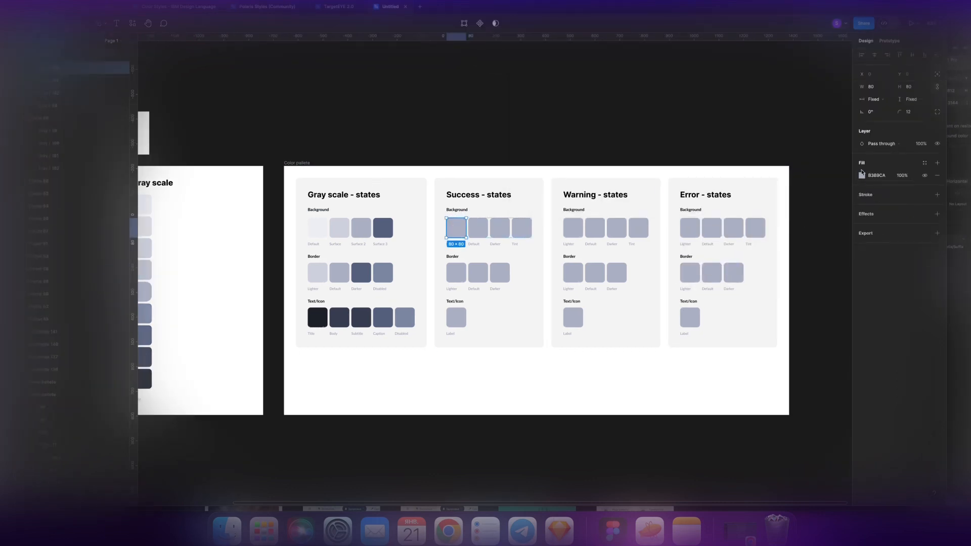
{"action": "left_click", "coordinate": [925, 163]}
{"action": "type", "text": "b"}
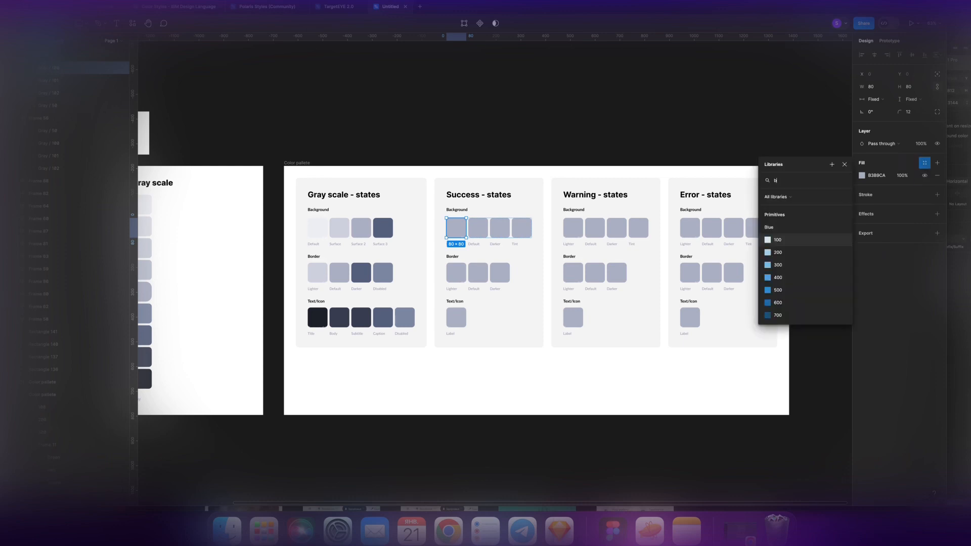
{"action": "type", "text": "ac"}
{"action": "left_click", "coordinate": [788, 315]}
{"action": "left_click", "coordinate": [890, 176]}
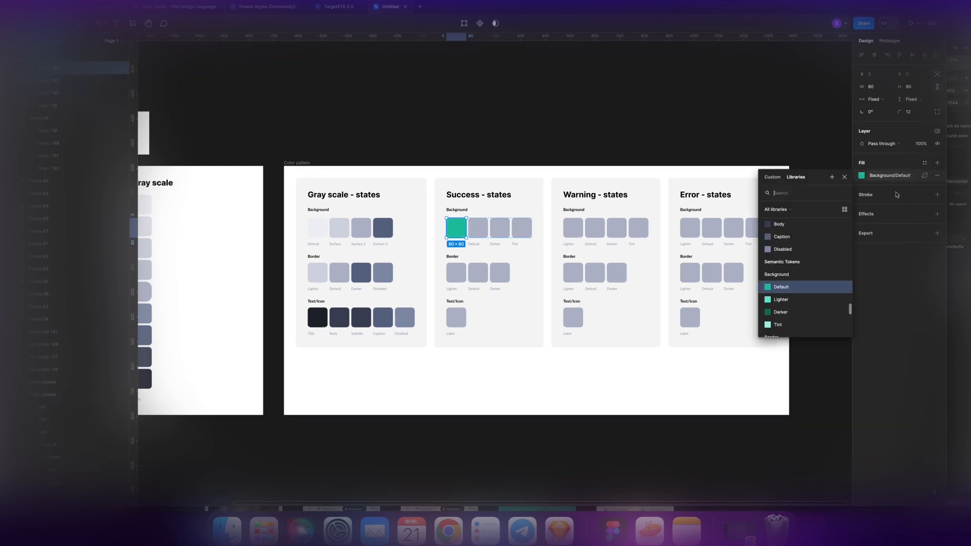
{"action": "left_click", "coordinate": [780, 299]}
Step: Fill the Default swatch in the Success Background row with the semantic Background/Default variable
{"action": "left_click", "coordinate": [478, 227]}
{"action": "left_click", "coordinate": [924, 163]}
{"action": "type", "text": "b"}
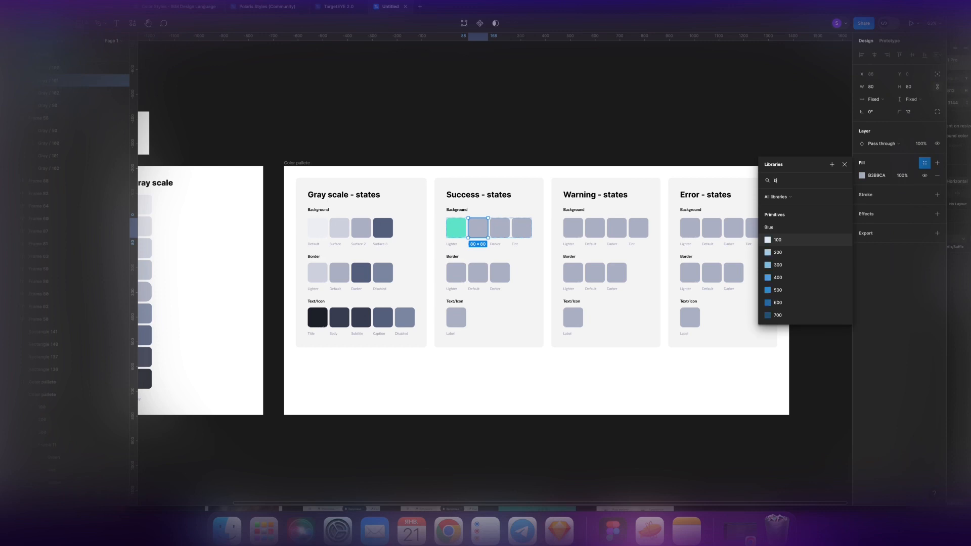
{"action": "type", "text": "ac"}
{"action": "left_click", "coordinate": [790, 281]}
Step: Fill the Darker swatch in the Success Background row with the semantic Background/Darker variable
{"action": "left_click", "coordinate": [499, 228]}
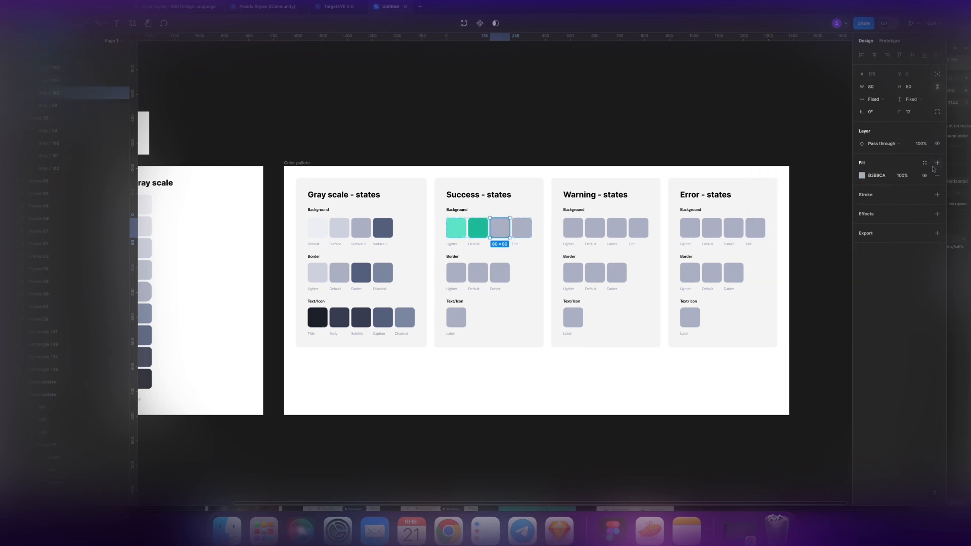
{"action": "left_click", "coordinate": [925, 163]}
{"action": "type", "text": "bac"}
{"action": "scroll", "coordinate": [784, 312], "scroll_direction": "down", "scroll_amount": 2}
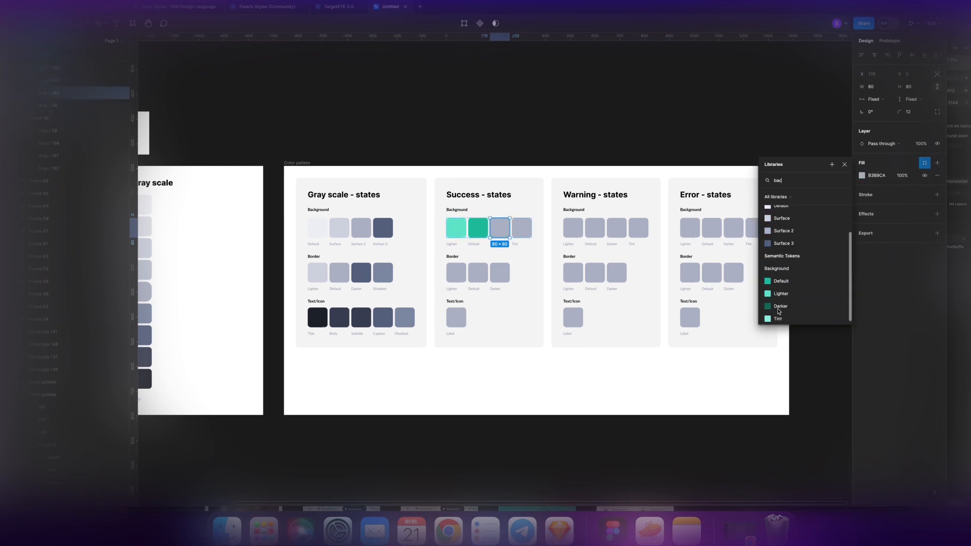
{"action": "left_click", "coordinate": [781, 308]}
{"action": "scroll", "coordinate": [521, 226], "scroll_direction": "up", "scroll_amount": 1}
Step: Fill the Tint swatch in the Success Background row with the semantic Background/Tint variable
{"action": "left_click", "coordinate": [521, 227]}
{"action": "left_click", "coordinate": [925, 163]}
{"action": "type", "text": "bac"}
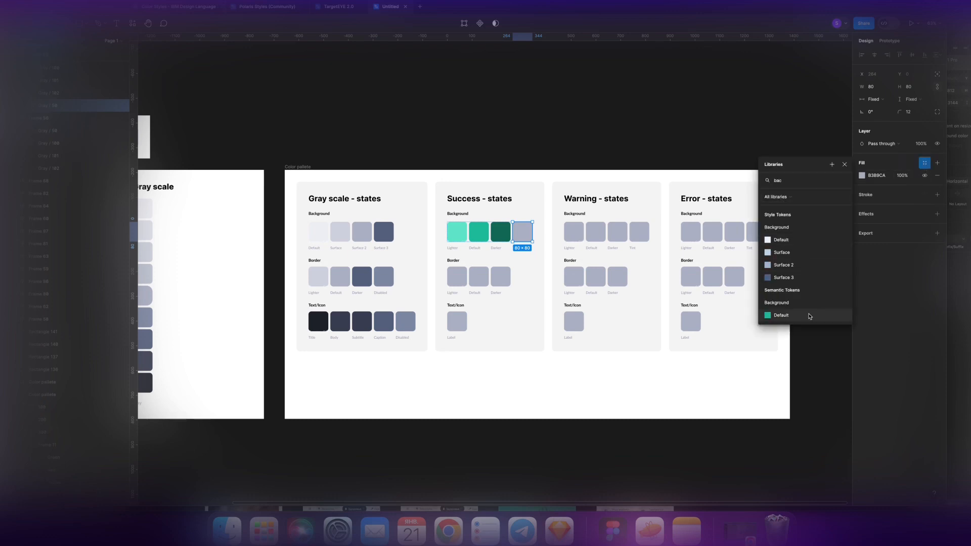
{"action": "scroll", "coordinate": [808, 317], "scroll_direction": "down", "scroll_amount": 3}
{"action": "left_click", "coordinate": [800, 317]}
Step: Fill the Lighter swatch in the Success Border row with the semantic Border/Lighter variable
{"action": "left_click", "coordinate": [457, 276]}
{"action": "left_click", "coordinate": [924, 163]}
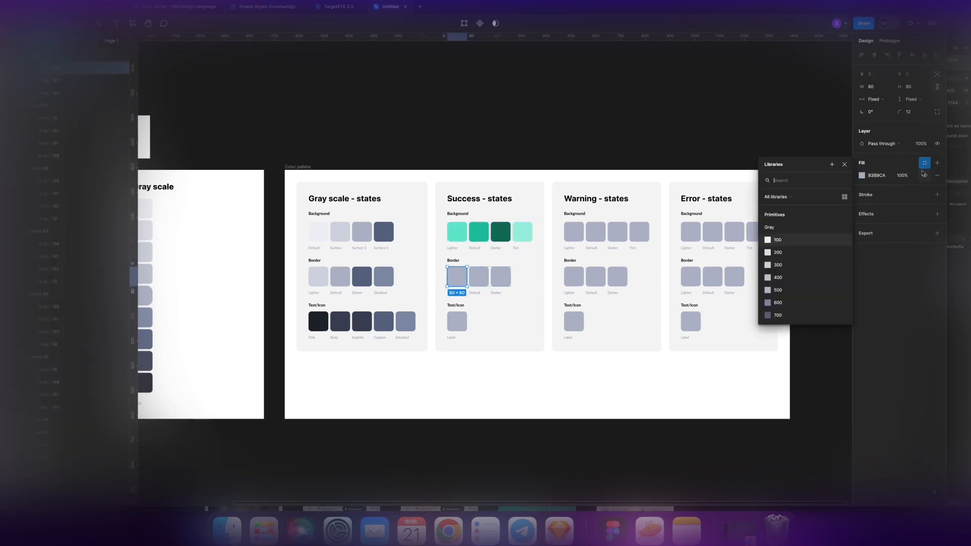
{"action": "type", "text": "bac"}
{"action": "type", "text": "ord"}
{"action": "scroll", "coordinate": [556, 263], "scroll_direction": "left", "scroll_amount": 3}
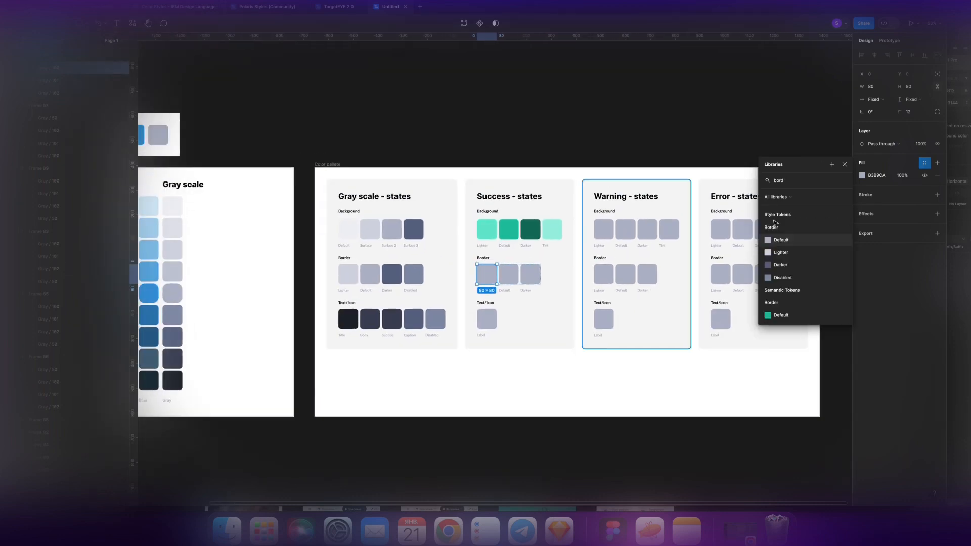
{"action": "left_click", "coordinate": [782, 315]}
Step: Fill the Default swatch in the Success Border row with the semantic Border/Default variable
{"action": "key", "text": "Tab"}
{"action": "left_click", "coordinate": [924, 162]}
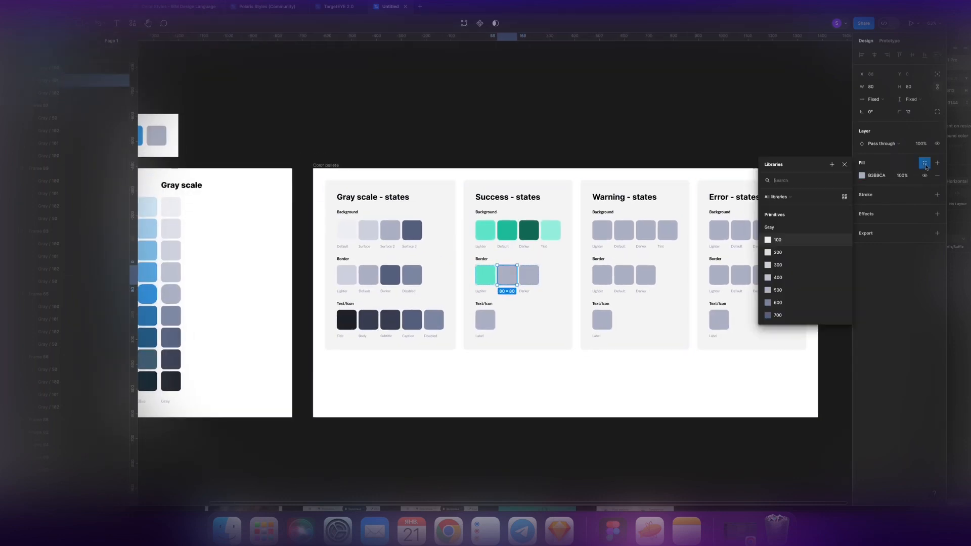
{"action": "scroll", "coordinate": [804, 273], "scroll_direction": "down", "scroll_amount": 2}
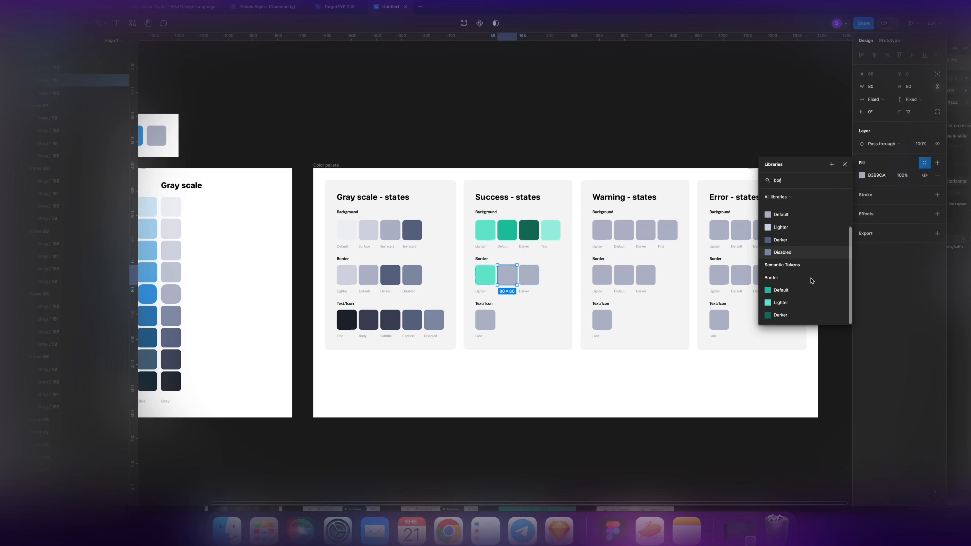
{"action": "left_click", "coordinate": [797, 301]}
{"action": "left_click", "coordinate": [888, 176]}
{"action": "left_click", "coordinate": [795, 288]}
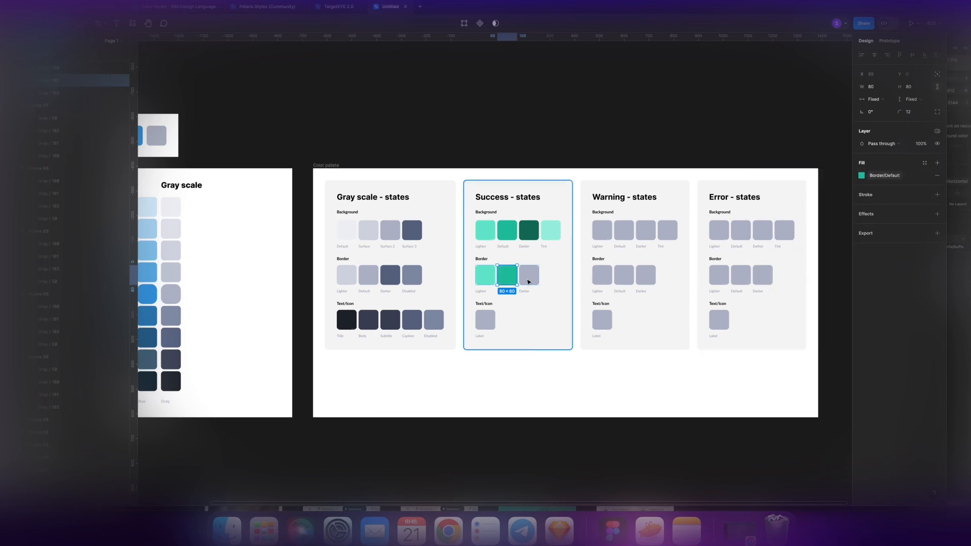
Step: Fill the Darker swatch in the Success Border row with the semantic Border/Darker variable
{"action": "key", "text": "Tab"}
{"action": "left_click", "coordinate": [924, 162]}
{"action": "scroll", "coordinate": [804, 294], "scroll_direction": "down", "scroll_amount": 3}
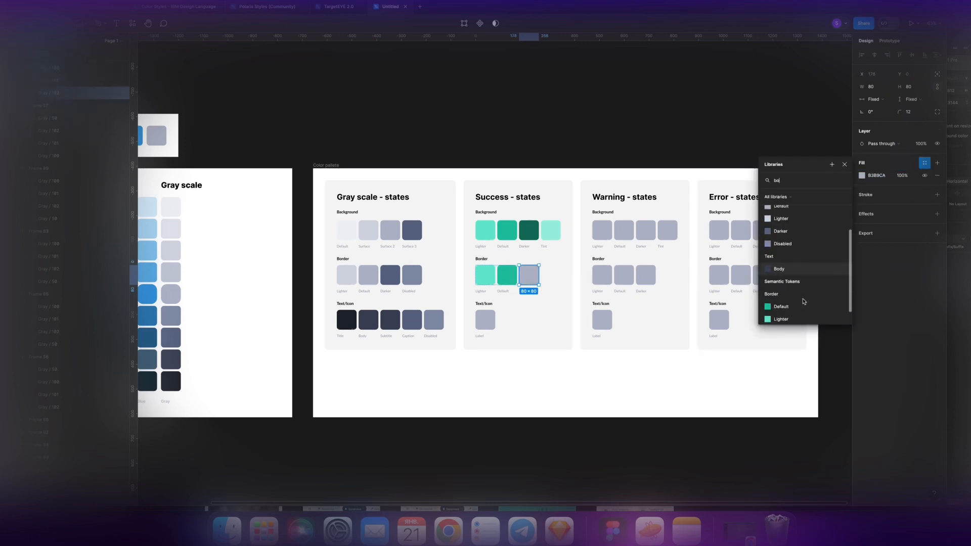
{"action": "left_click", "coordinate": [796, 311]}
Step: Fill the Label swatch in the Success Text/Icon row with the semantic text variable
{"action": "key", "text": "Tab"}
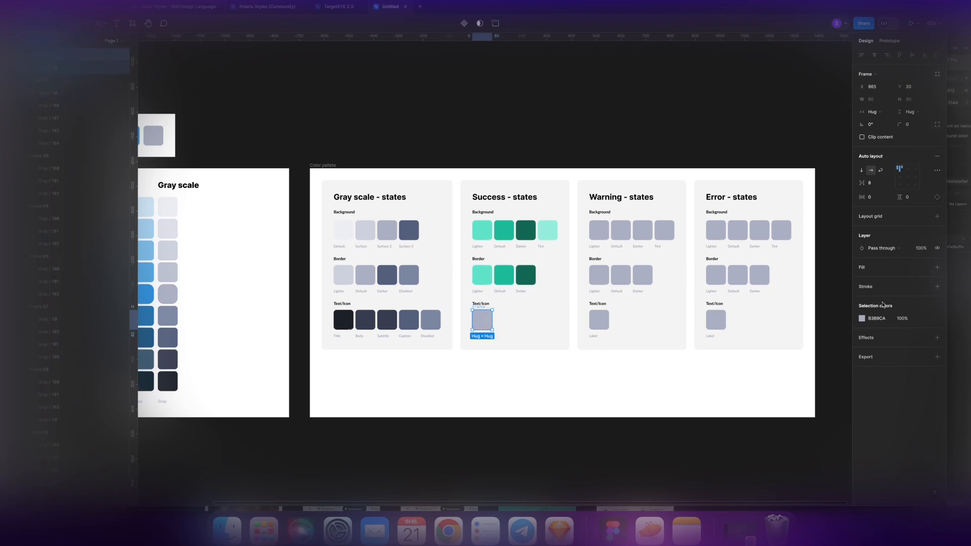
{"action": "left_click", "coordinate": [481, 323]}
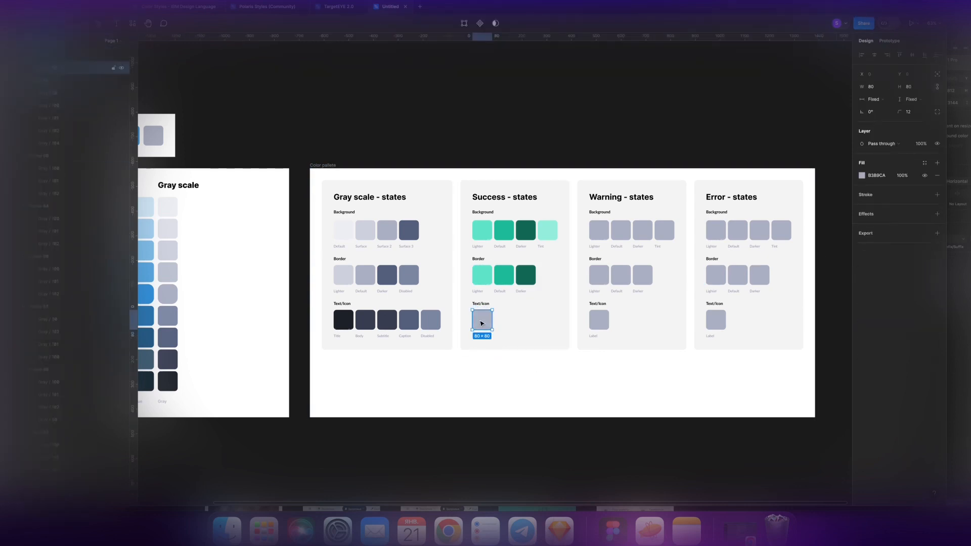
{"action": "left_click", "coordinate": [924, 162]}
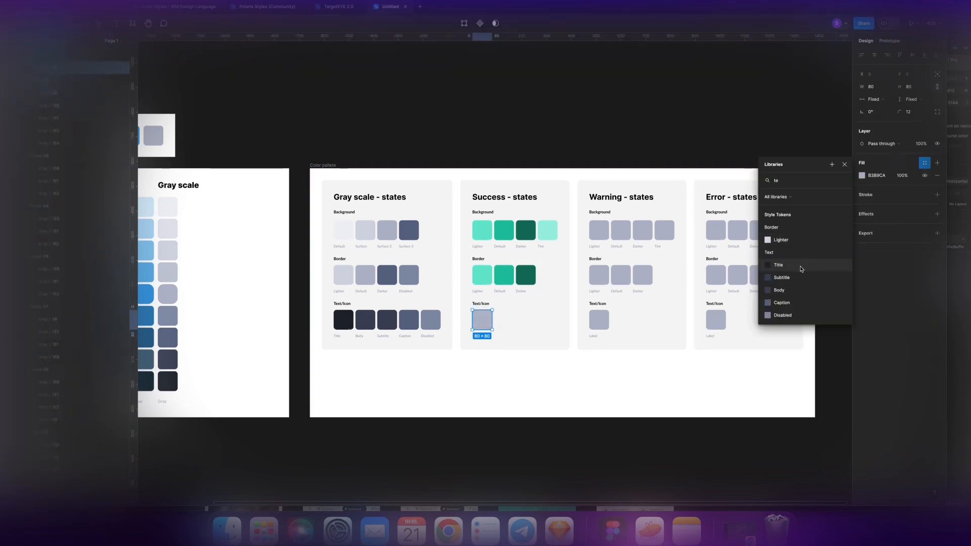
{"action": "scroll", "coordinate": [800, 269], "scroll_direction": "down", "scroll_amount": 3}
{"action": "left_click", "coordinate": [780, 317]}
{"action": "left_click", "coordinate": [759, 369]}
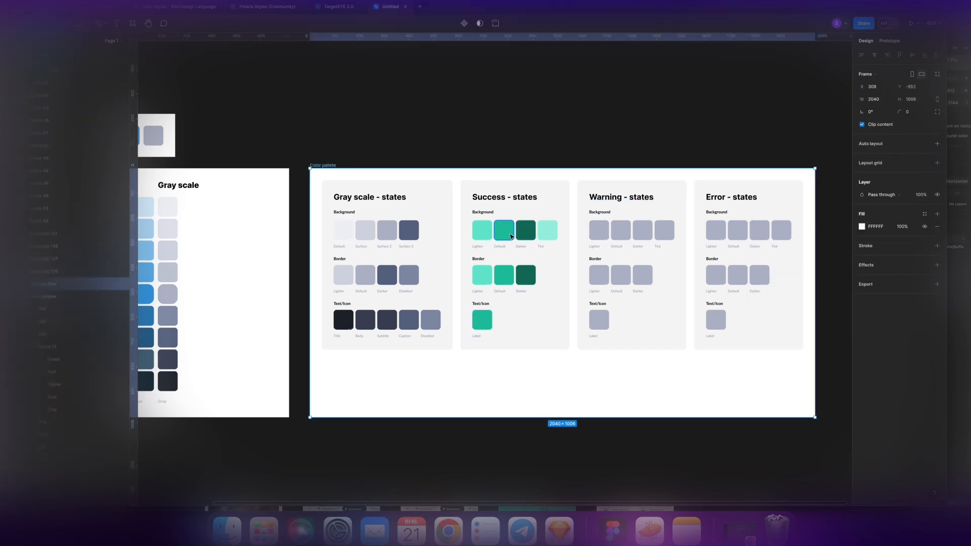
{"action": "scroll", "coordinate": [783, 369], "scroll_direction": "down", "scroll_amount": 2}
{"action": "left_click_drag", "start_coordinate": [800, 324], "coordinate": [614, 124]}
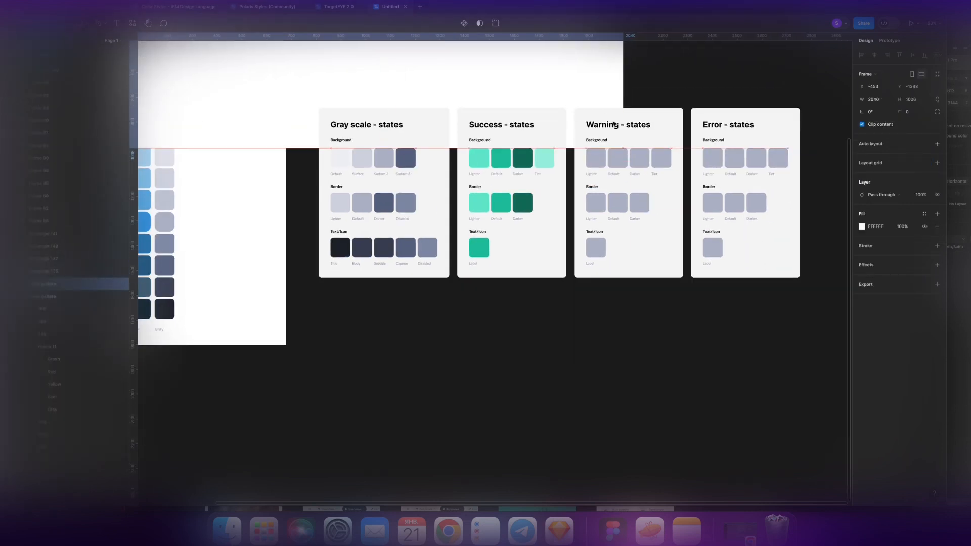
{"action": "key", "text": "super+z"}
Step: Move the gray Warning and Error cards below the Color palette frame and put two duplicates of the Success card in their places
{"action": "left_click_drag", "start_coordinate": [817, 291], "coordinate": [466, 430]}
{"action": "left_click", "coordinate": [583, 101], "text": "shift"}
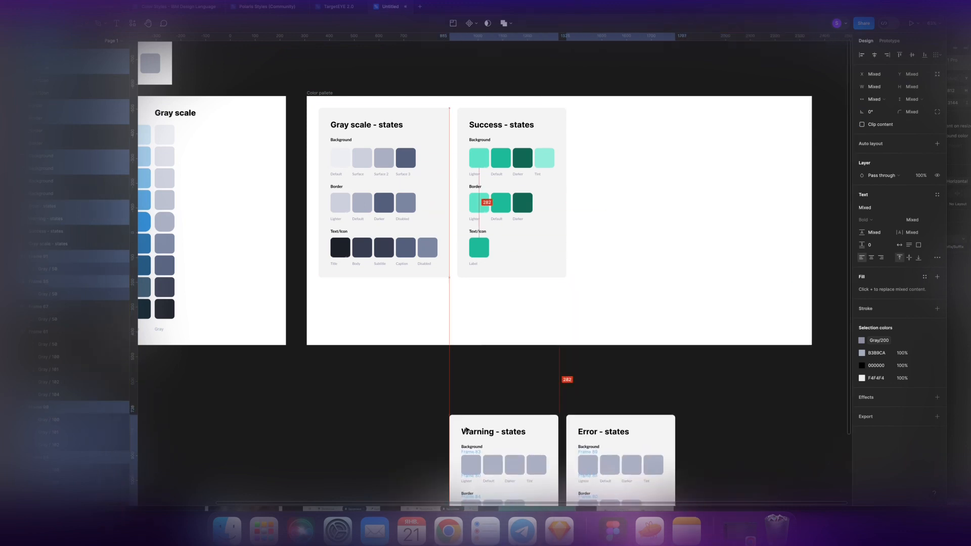
{"action": "left_click_drag", "start_coordinate": [629, 379], "coordinate": [457, 98]}
{"action": "left_click_drag", "start_coordinate": [550, 160], "coordinate": [779, 161], "text": "alt"}
{"action": "left_click", "coordinate": [685, 167]}
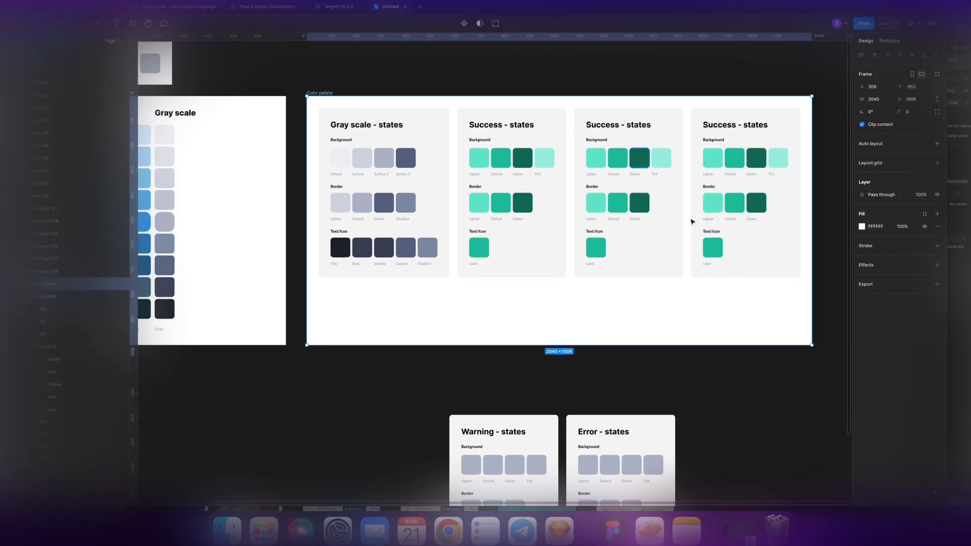
{"action": "left_click_drag", "start_coordinate": [690, 109], "coordinate": [804, 281]}
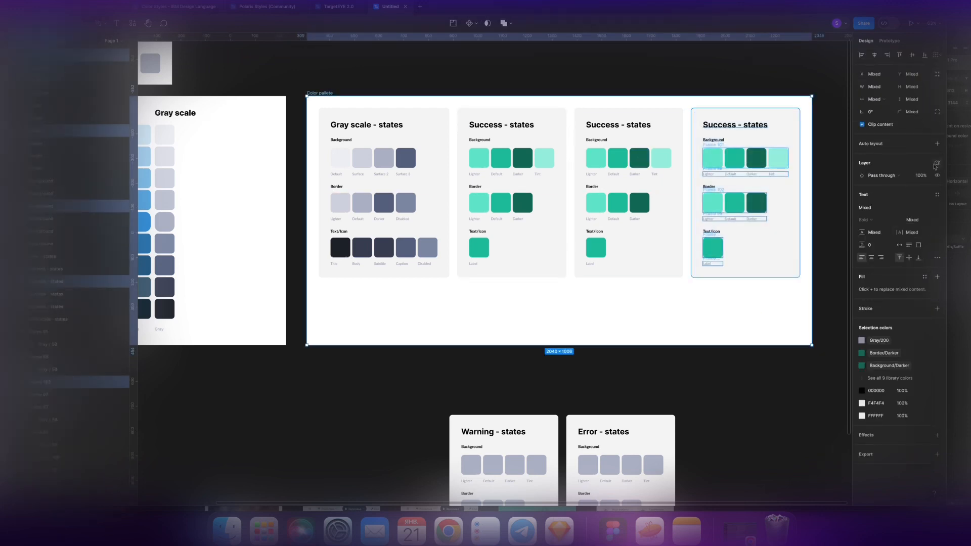
Step: Copy the title "Warning - states" from the old gray card onto the first duplicated Success card
{"action": "double_click", "coordinate": [493, 434]}
{"action": "double_click", "coordinate": [494, 434]}
{"action": "key", "text": "super+c"}
{"action": "double_click", "coordinate": [612, 124]}
{"action": "key", "text": "super+v"}
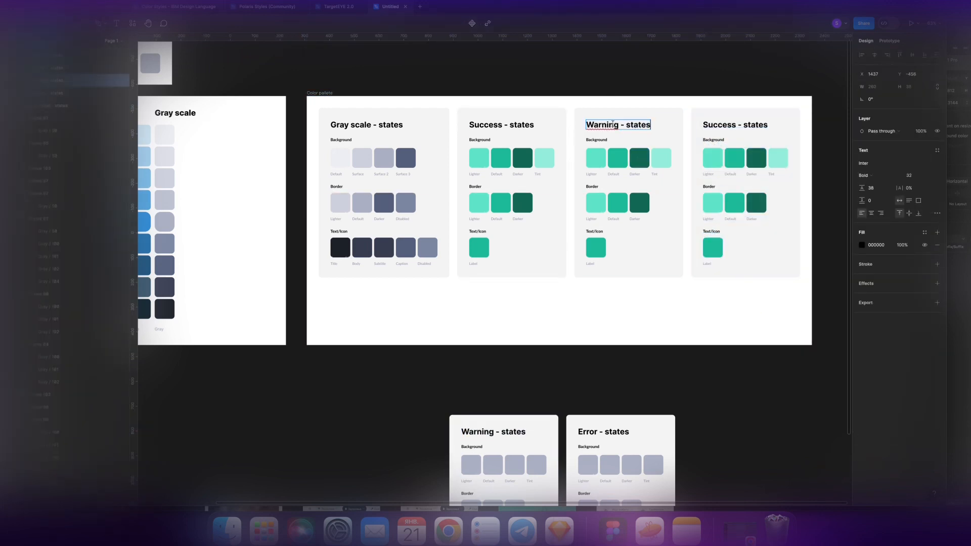
{"action": "key", "text": "Escape"}
Step: Copy the title "Error - states" from the old gray card onto the second duplicated Success card
{"action": "double_click", "coordinate": [625, 430]}
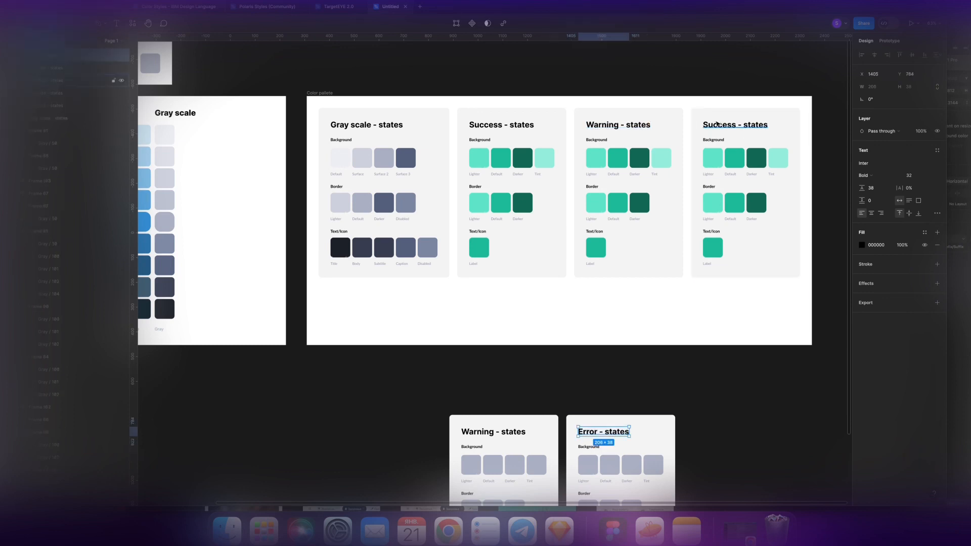
{"action": "double_click", "coordinate": [717, 124]}
{"action": "key", "text": "super+v"}
{"action": "key", "text": "Escape"}
Step: Widen the Color palette frame holding the state cards to about 2616 px, leaving room for a fifth card
{"action": "scroll", "coordinate": [692, 336], "scroll_direction": "down", "scroll_amount": 4}
{"action": "scroll", "coordinate": [693, 335], "scroll_direction": "right", "scroll_amount": 2}
{"action": "left_click", "coordinate": [697, 319]}
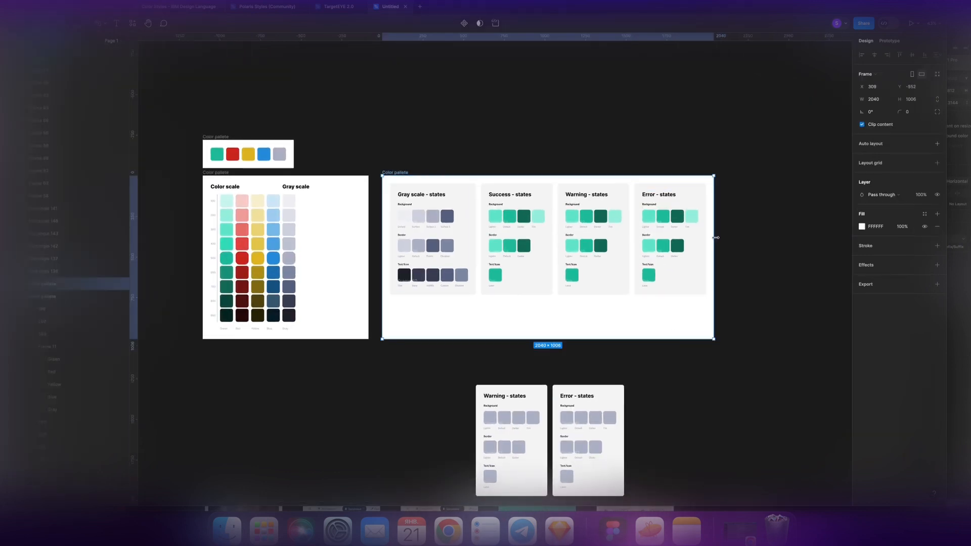
{"action": "left_click_drag", "start_coordinate": [716, 237], "coordinate": [807, 237]}
Step: Duplicate the green Error card to its right and delete the extra frame copied along with it
{"action": "left_click_drag", "start_coordinate": [744, 369], "coordinate": [642, 185]}
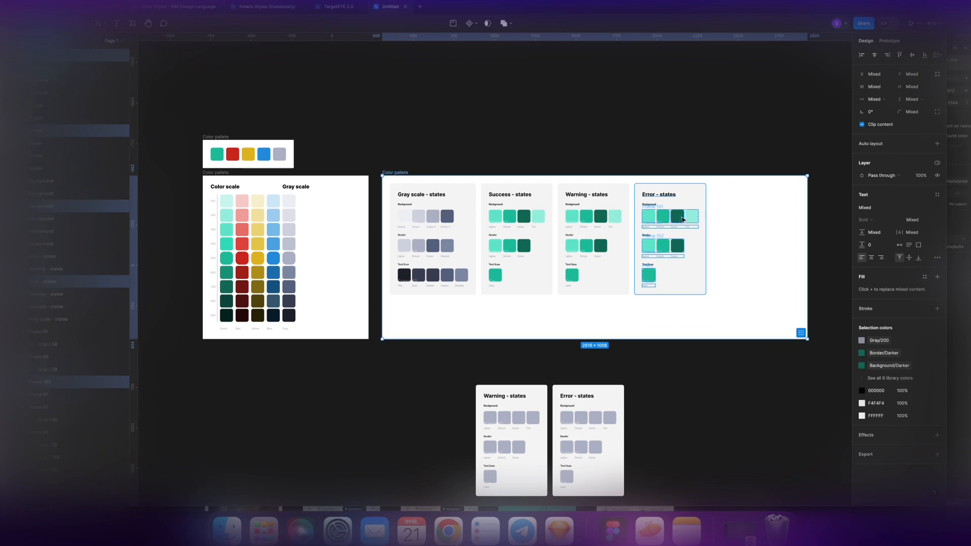
{"action": "left_click_drag", "start_coordinate": [682, 220], "coordinate": [763, 220]}
{"action": "left_click", "coordinate": [830, 314]}
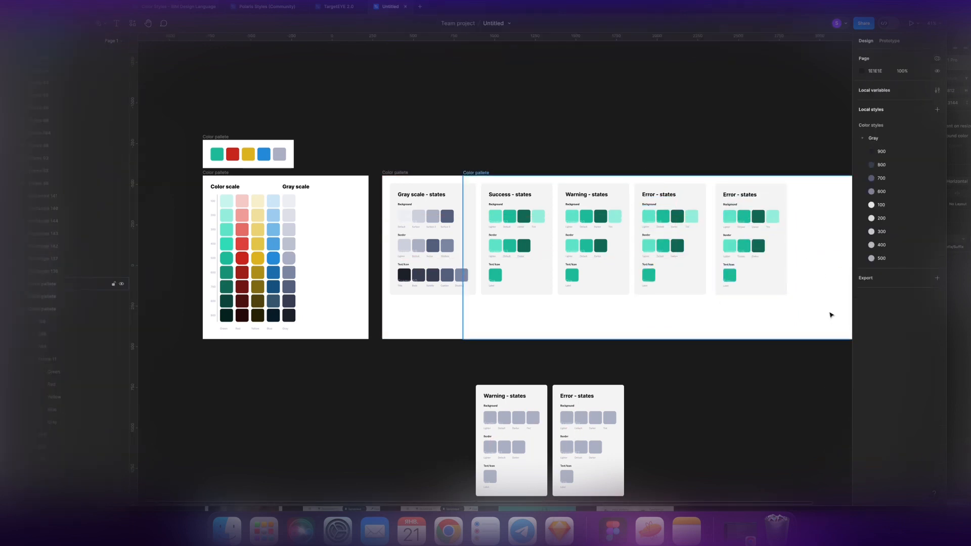
{"action": "left_click", "coordinate": [830, 315]}
{"action": "key", "text": "Delete"}
Step: Nudge the copied card closer to the Error card and retitle it "Info - states"
{"action": "left_click_drag", "start_coordinate": [825, 304], "coordinate": [722, 192]}
{"action": "left_click", "coordinate": [756, 334], "text": "shift"}
{"action": "left_click_drag", "start_coordinate": [732, 250], "coordinate": [727, 251]}
{"action": "left_click_drag", "start_coordinate": [639, 362], "coordinate": [567, 181]}
{"action": "double_click", "coordinate": [722, 195]}
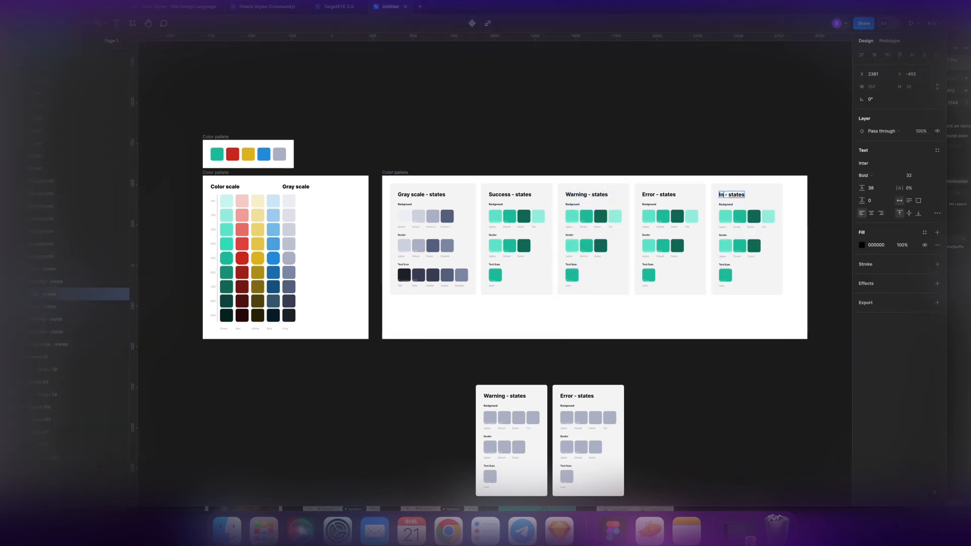
Step: Set the Semantic Tokens variable mode of the new Warning card's layers to Warning
{"action": "left_click_drag", "start_coordinate": [627, 362], "coordinate": [560, 173]}
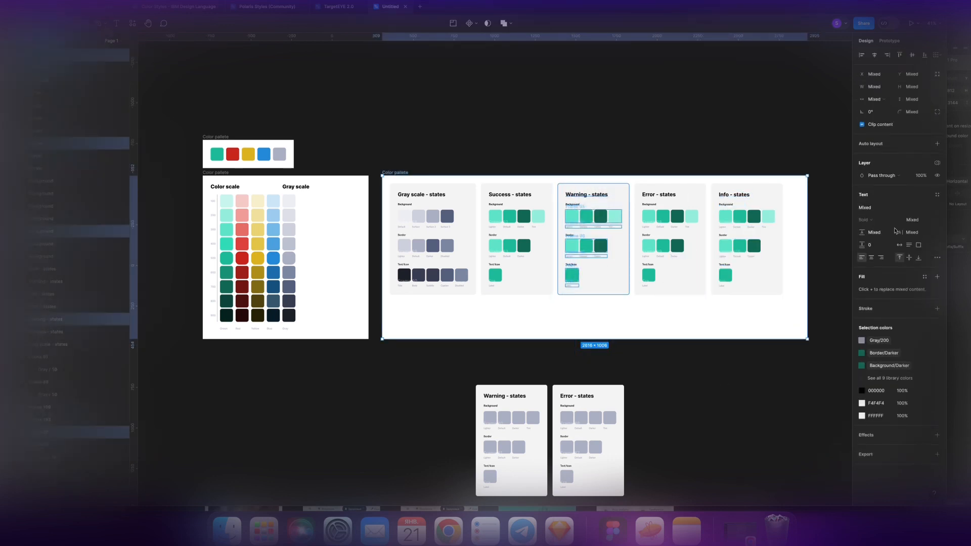
{"action": "left_click", "coordinate": [937, 162]}
{"action": "mouse_move", "coordinate": [889, 188]}
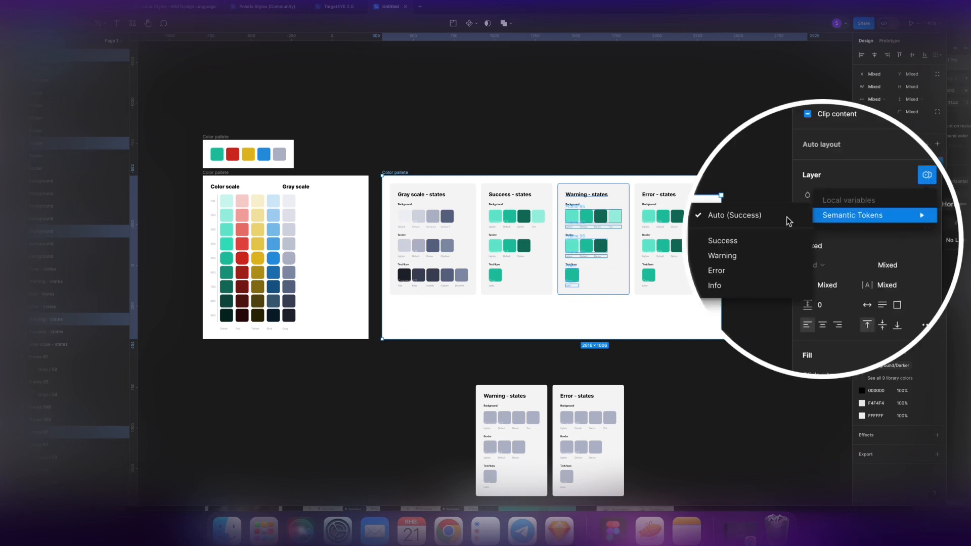
{"action": "left_click", "coordinate": [732, 260]}
Step: Set the Semantic Tokens variable mode of the new Error card's layers to Error
{"action": "left_click_drag", "start_coordinate": [709, 346], "coordinate": [638, 176]}
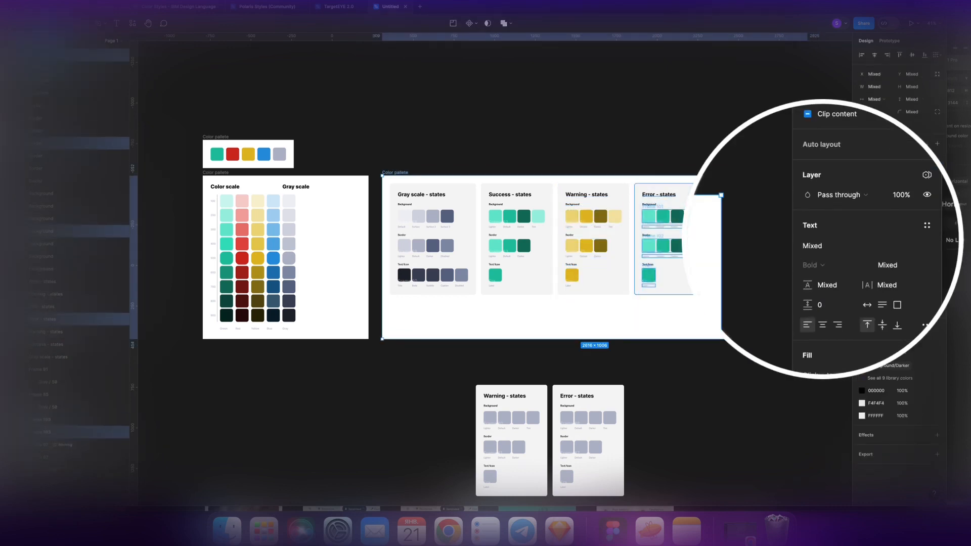
{"action": "left_click", "coordinate": [926, 174]}
{"action": "mouse_move", "coordinate": [866, 215]}
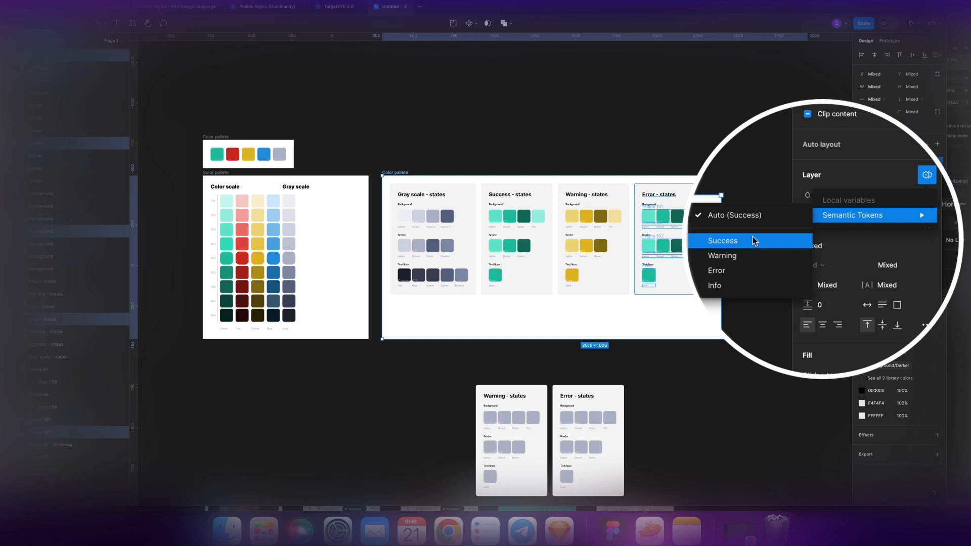
{"action": "left_click", "coordinate": [749, 268]}
Step: Set the Semantic Tokens variable mode of the Info card's layers to Info
{"action": "left_click_drag", "start_coordinate": [793, 345], "coordinate": [714, 177]}
{"action": "left_click", "coordinate": [927, 175]}
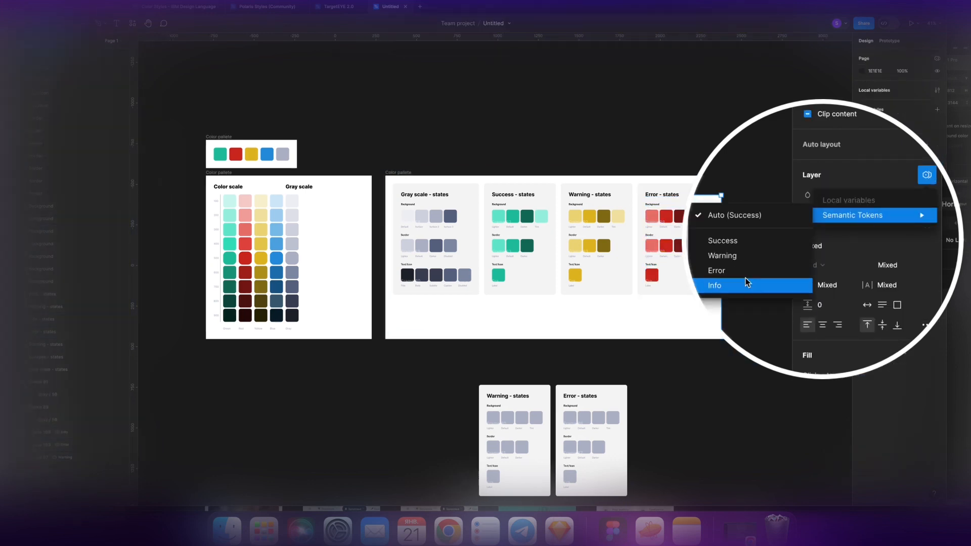
{"action": "left_click", "coordinate": [748, 283]}
Step: Delete the leftover gray Warning and Error cards below the Color palette frame
{"action": "scroll", "coordinate": [558, 391], "scroll_direction": "left", "scroll_amount": 1}
{"action": "scroll", "coordinate": [557, 391], "scroll_direction": "down", "scroll_amount": 3}
{"action": "left_click_drag", "start_coordinate": [682, 432], "coordinate": [458, 275]}
{"action": "key", "text": "Delete"}
Step: Review the recoloured state cards and the Color Tokens table with its color names, tokens, values and descriptions
{"action": "scroll", "coordinate": [457, 273], "scroll_direction": "up", "scroll_amount": 5}
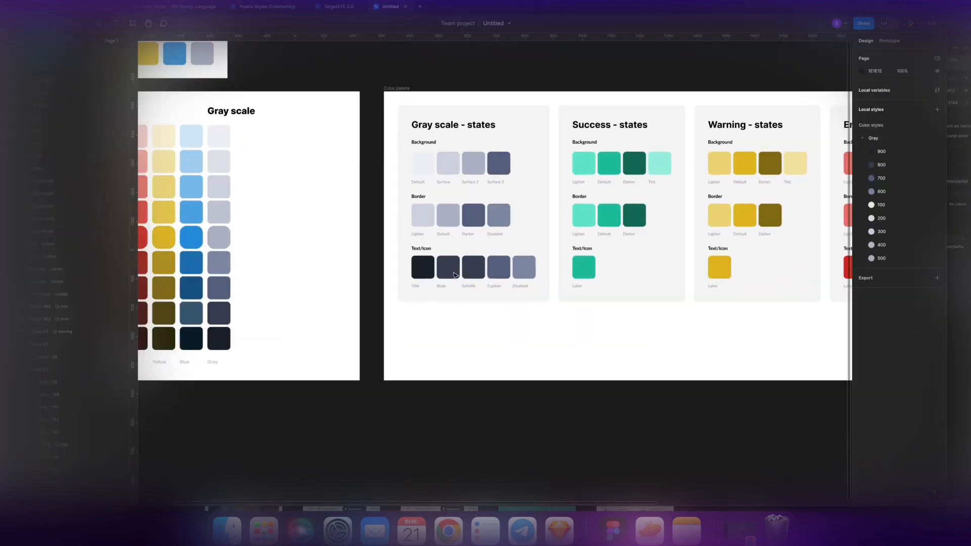
{"action": "scroll", "coordinate": [260, 383], "scroll_direction": "left", "scroll_amount": 3}
{"action": "scroll", "coordinate": [520, 364], "scroll_direction": "up", "scroll_amount": 2}
{"action": "scroll", "coordinate": [520, 364], "scroll_direction": "right", "scroll_amount": 5}
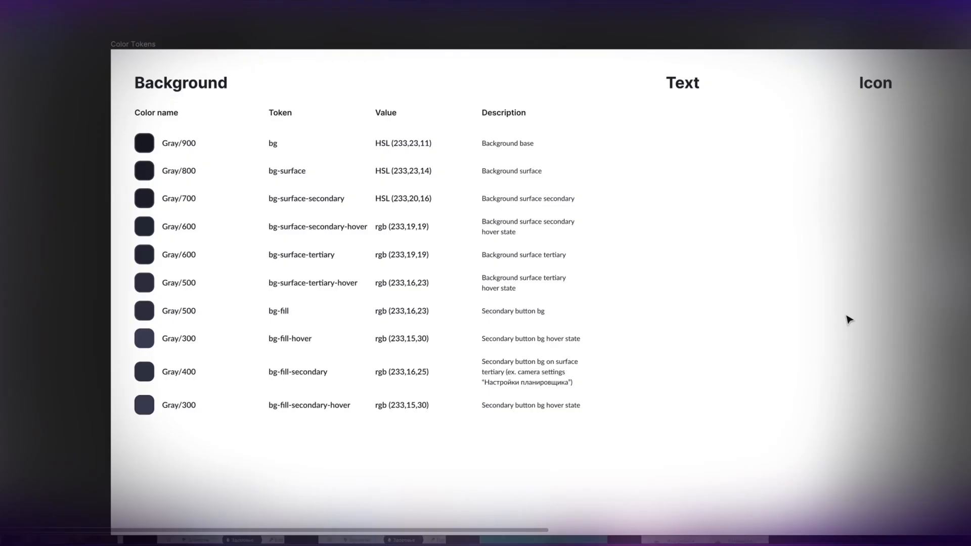
{"action": "scroll", "coordinate": [849, 320], "scroll_direction": "left", "scroll_amount": 2}
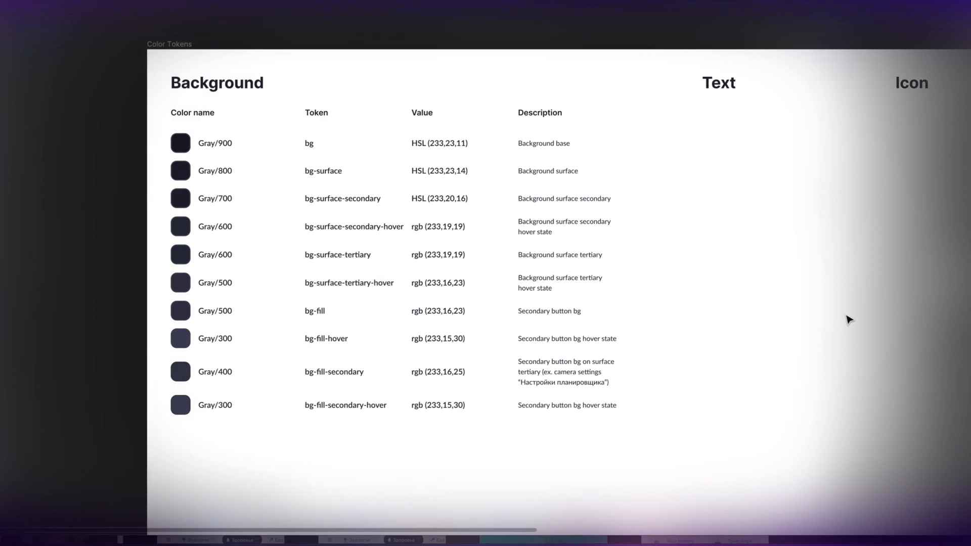
{"action": "scroll", "coordinate": [849, 319], "scroll_direction": "down", "scroll_amount": 3}
{"action": "scroll", "coordinate": [849, 319], "scroll_direction": "right", "scroll_amount": 20}
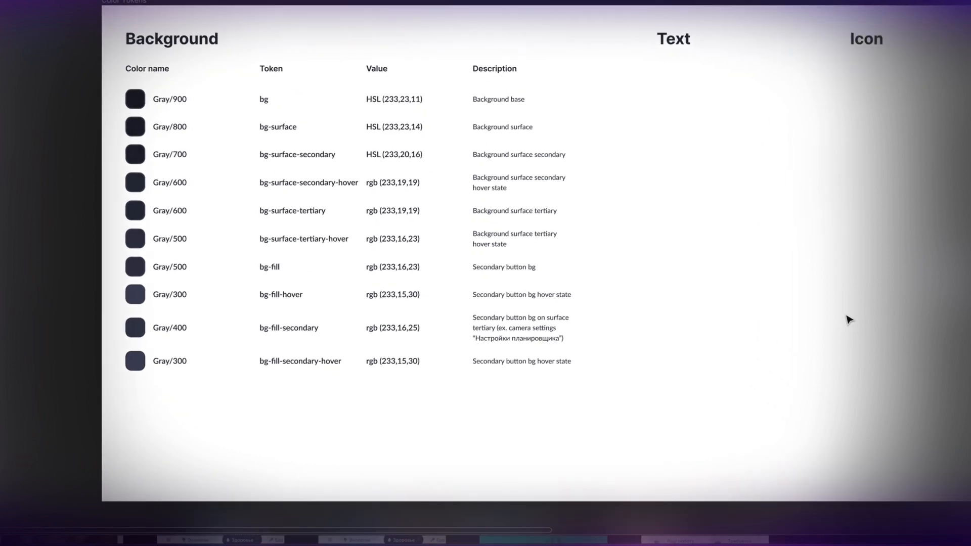
{"action": "scroll", "coordinate": [849, 319], "scroll_direction": "left", "scroll_amount": 3}
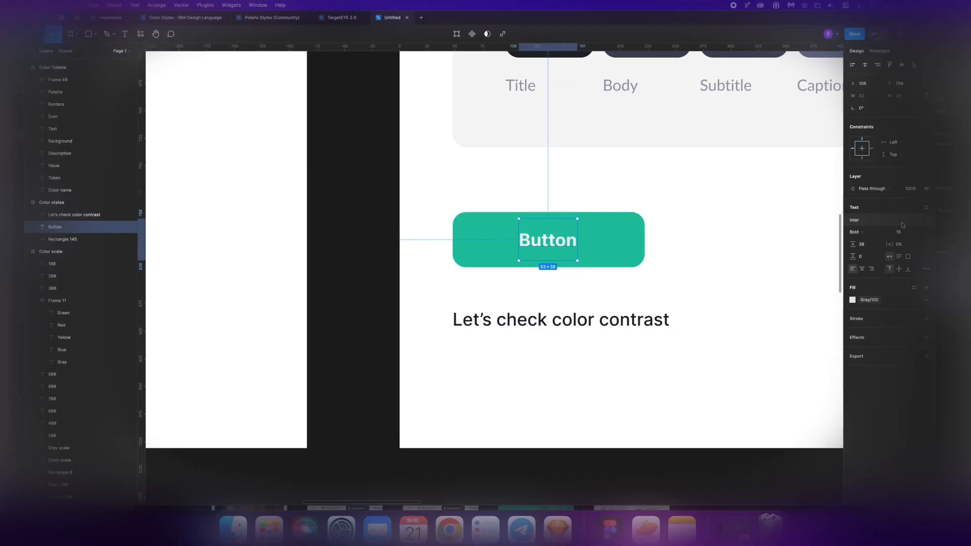
Step: Change the fill of the green button's "Button" label to the Gray/900 variable
{"action": "left_click", "coordinate": [865, 300]}
{"action": "left_click", "coordinate": [771, 426]}
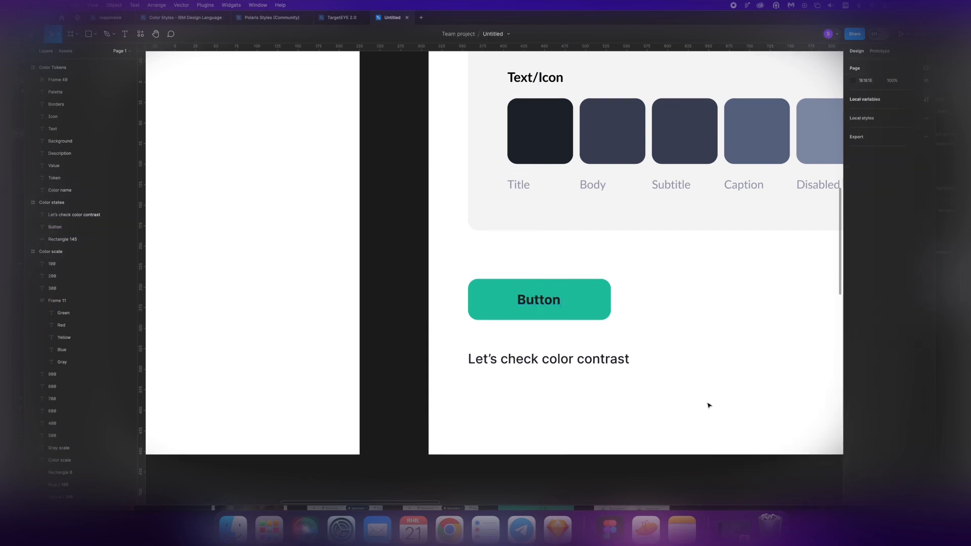
{"action": "scroll", "coordinate": [693, 410], "scroll_direction": "down", "scroll_amount": 3}
{"action": "scroll", "coordinate": [785, 304], "scroll_direction": "up", "scroll_amount": 4}
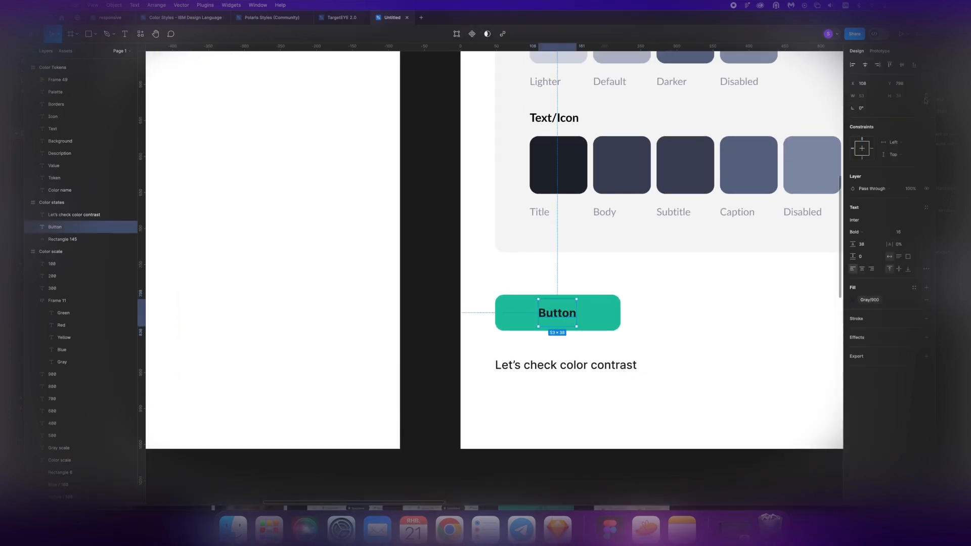
Step: Look up the Gray/900 primitive's value and check text color 1F232D on background 1EC2A2 in the WhoCanUse contrast checker
{"action": "key", "text": "Escape"}
{"action": "left_click", "coordinate": [926, 99]}
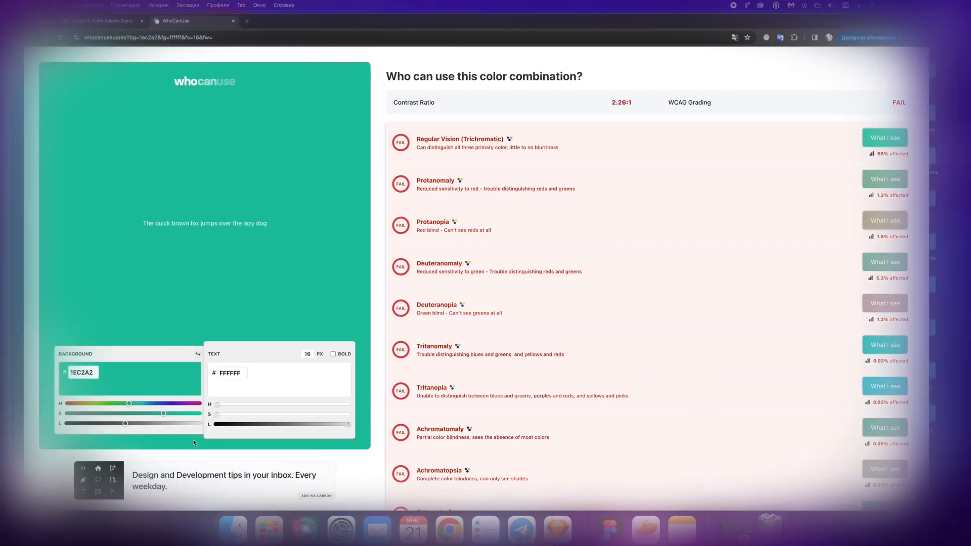
{"action": "scroll", "coordinate": [719, 247], "scroll_direction": "down", "scroll_amount": 10}
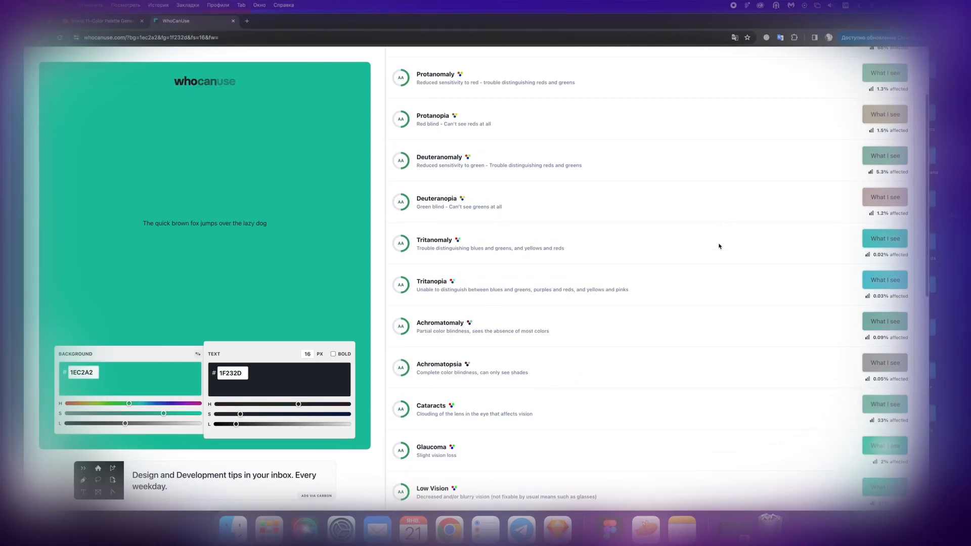
{"action": "scroll", "coordinate": [719, 246], "scroll_direction": "up", "scroll_amount": 5}
{"action": "scroll", "coordinate": [719, 246], "scroll_direction": "up", "scroll_amount": 5}
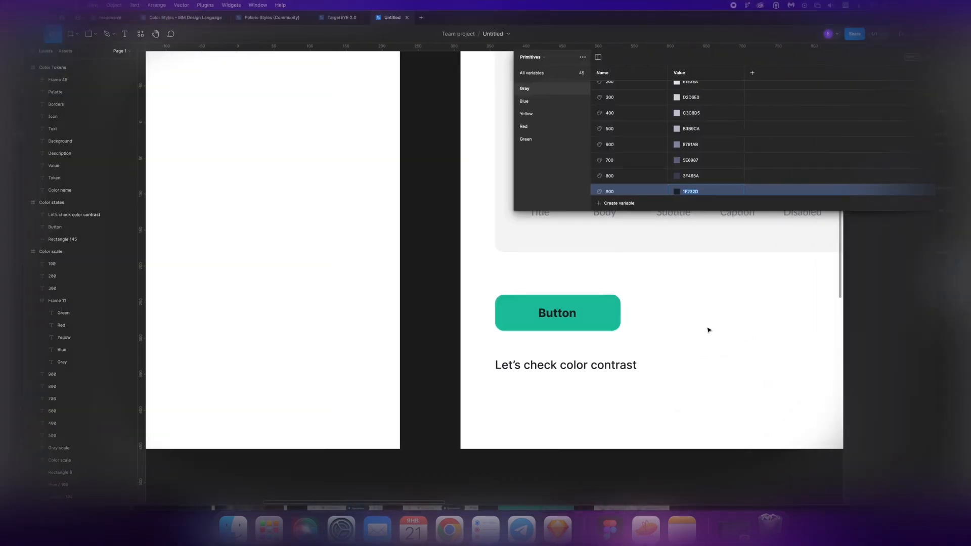
Step: Switch back to Figma, paste the contrast result screenshot and place it directly beside the green button
{"action": "key", "text": "super+v"}
{"action": "scroll", "coordinate": [614, 387], "scroll_direction": "down", "scroll_amount": 5}
{"action": "left_click_drag", "start_coordinate": [470, 346], "coordinate": [709, 347]}
{"action": "scroll", "coordinate": [685, 349], "scroll_direction": "right", "scroll_amount": 5}
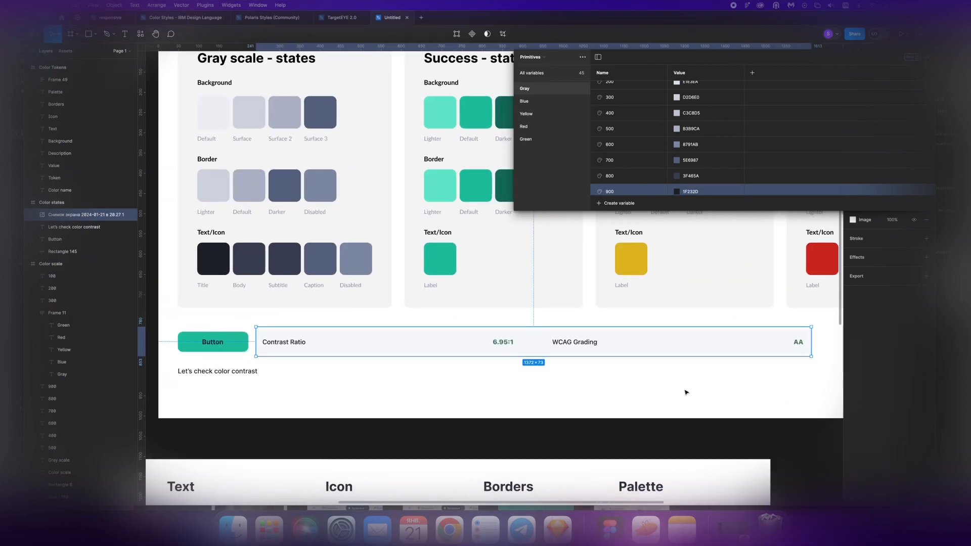
Step: Replace the "Let's check color contrast" text with a duplicate of the green button placed below the original, and select the duplicate's rectangle
{"action": "left_click_drag", "start_coordinate": [339, 327], "coordinate": [251, 369]}
{"action": "left_click", "coordinate": [372, 387]}
{"action": "scroll", "coordinate": [373, 388], "scroll_direction": "left", "scroll_amount": 2}
{"action": "left_click", "coordinate": [270, 372]}
{"action": "key", "text": "Delete"}
{"action": "left_click", "coordinate": [284, 373]}
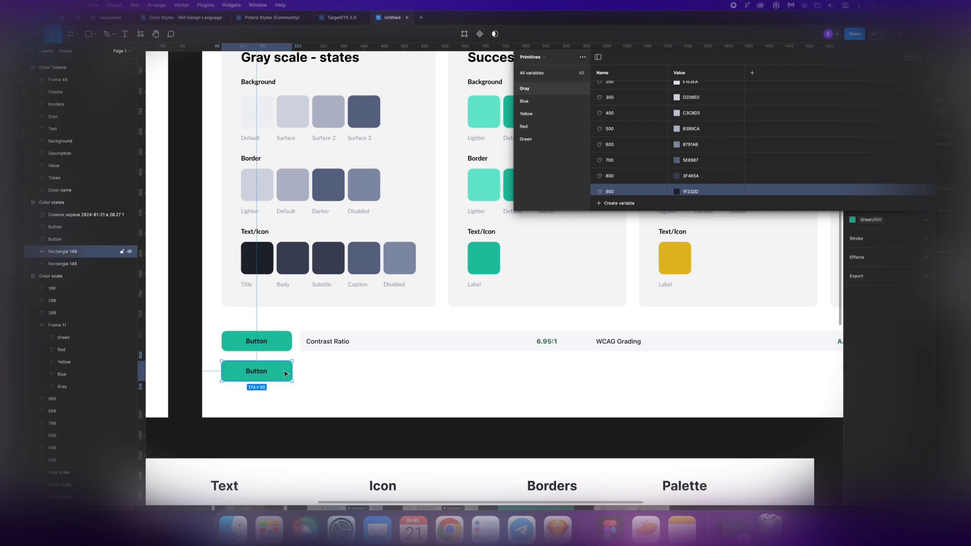
Step: Try the Green/600 and Green/700 variables as the duplicate button's rectangle fill, returning to Green/600
{"action": "left_click", "coordinate": [869, 221]}
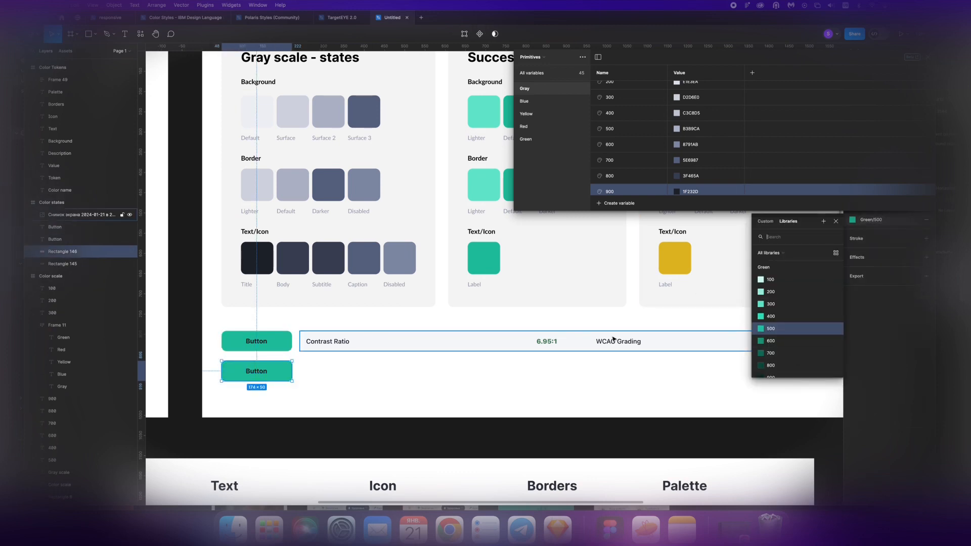
{"action": "scroll", "coordinate": [613, 339], "scroll_direction": "right", "scroll_amount": 3}
{"action": "left_click", "coordinate": [794, 340]}
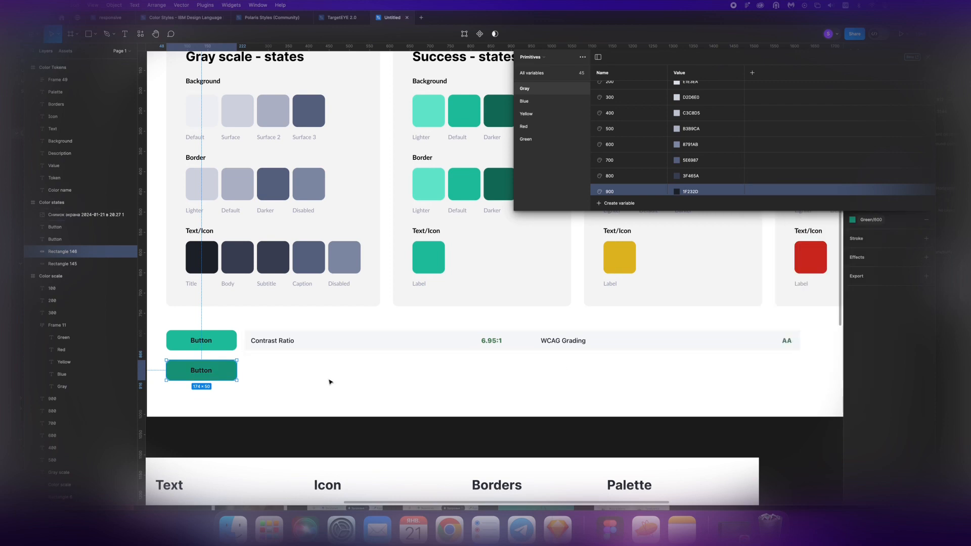
{"action": "left_click", "coordinate": [329, 381]}
{"action": "left_click", "coordinate": [228, 374]}
{"action": "left_click", "coordinate": [855, 222]}
{"action": "left_click", "coordinate": [794, 341]}
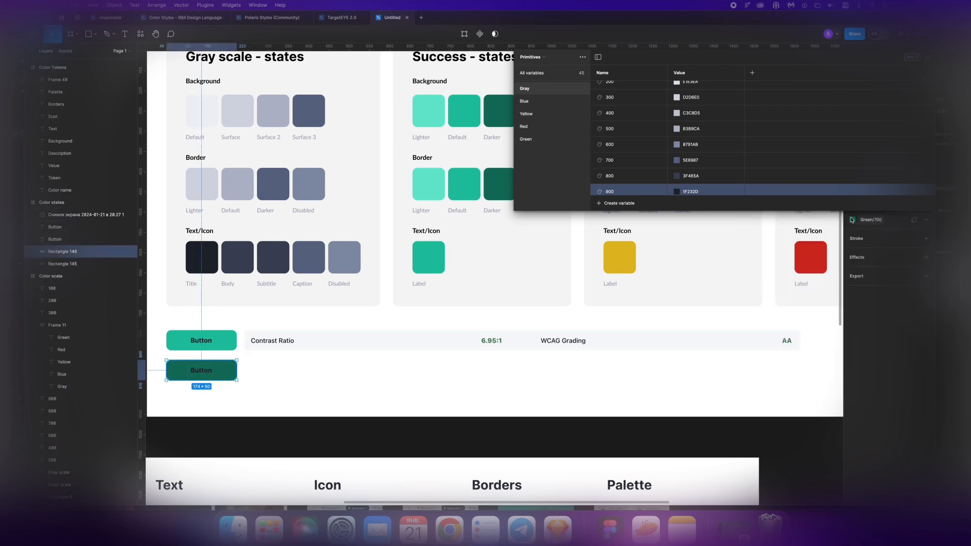
{"action": "left_click", "coordinate": [852, 220]}
{"action": "left_click", "coordinate": [786, 329]}
Step: Change the fill of the duplicate button's "Button" label to the Gray/100 variable
{"action": "left_click", "coordinate": [202, 370]}
{"action": "left_click", "coordinate": [853, 300]}
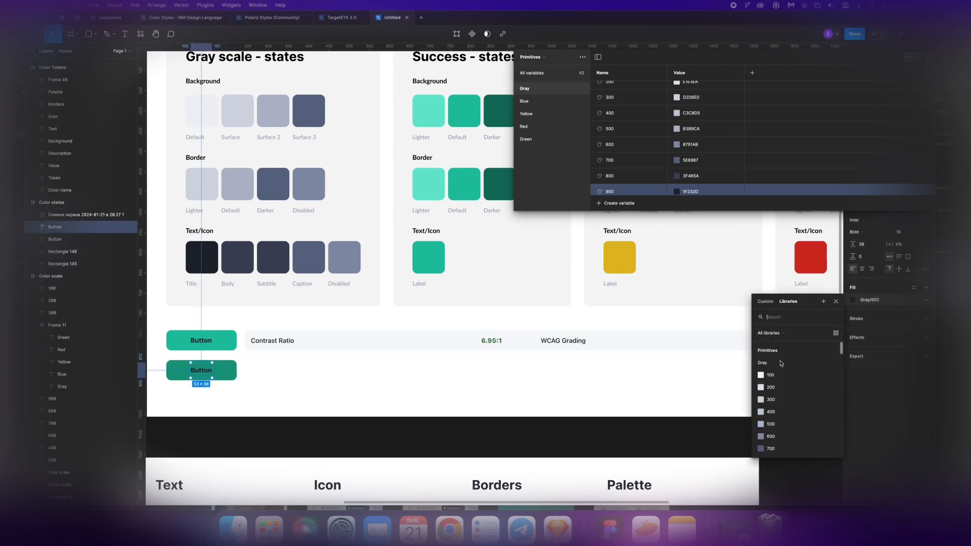
{"action": "left_click", "coordinate": [781, 374]}
{"action": "left_click", "coordinate": [407, 380]}
Step: Look up the Green/600 primitive's value and check text color FFFFFF on background 189B80 in the WhoCanUse contrast checker
{"action": "left_click", "coordinate": [229, 374]}
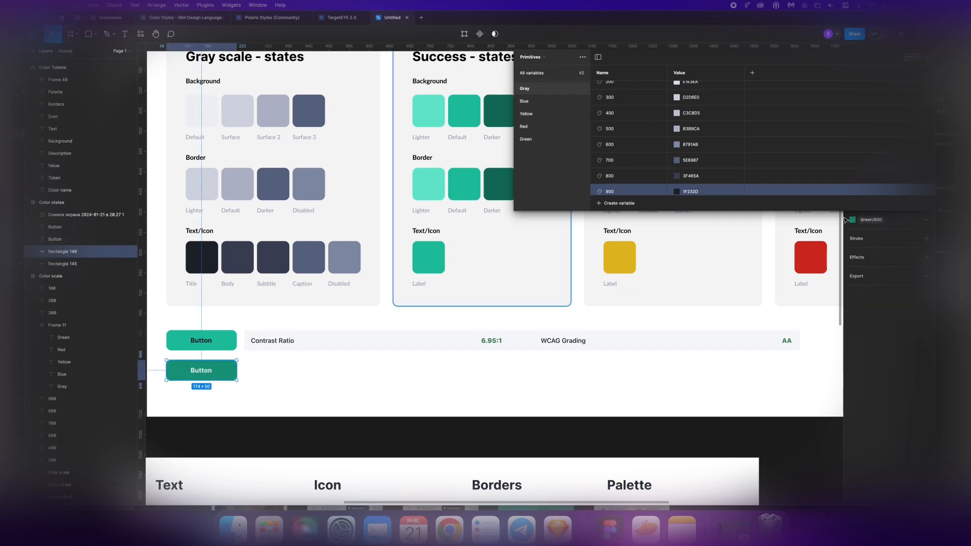
{"action": "scroll", "coordinate": [692, 165], "scroll_direction": "up", "scroll_amount": 2}
{"action": "scroll", "coordinate": [686, 153], "scroll_direction": "down", "scroll_amount": 2}
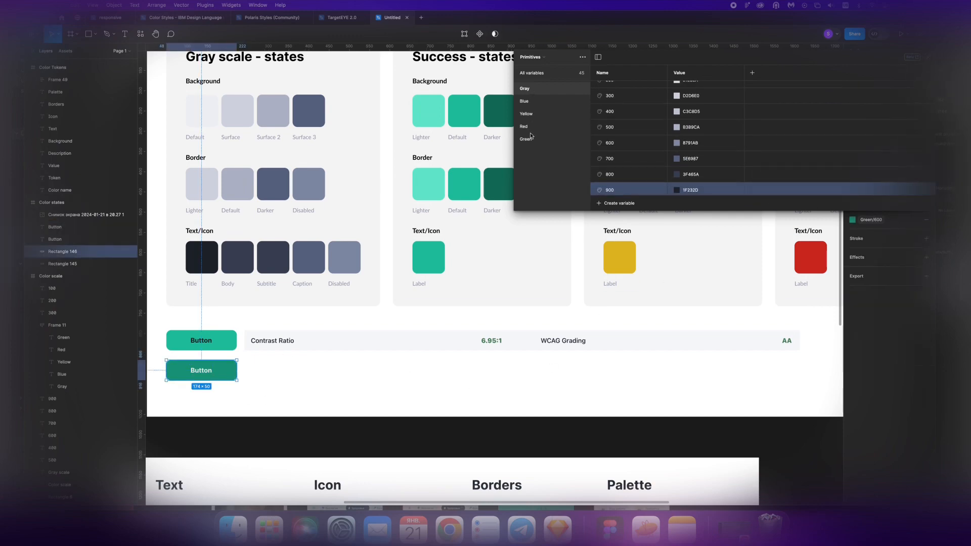
{"action": "left_click", "coordinate": [526, 138]}
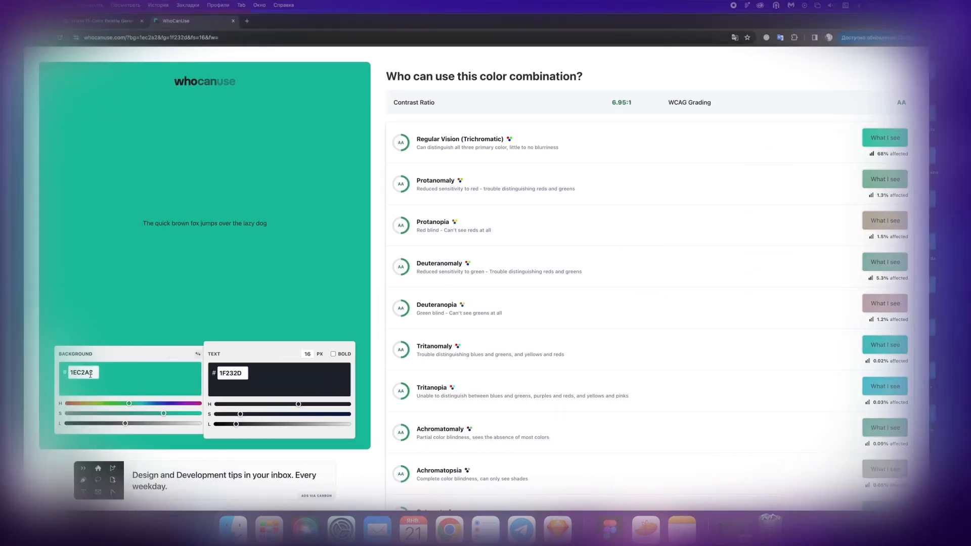
{"action": "double_click", "coordinate": [245, 373]}
{"action": "type", "text": "FFFFFF"}
{"action": "double_click", "coordinate": [86, 373]}
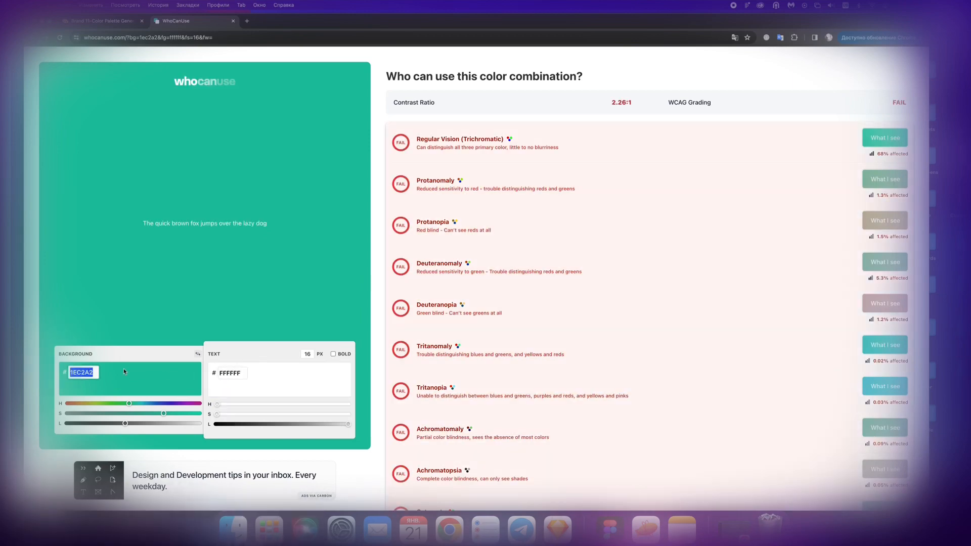
{"action": "type", "text": "189B80"}
{"action": "scroll", "coordinate": [655, 158], "scroll_direction": "down", "scroll_amount": 2}
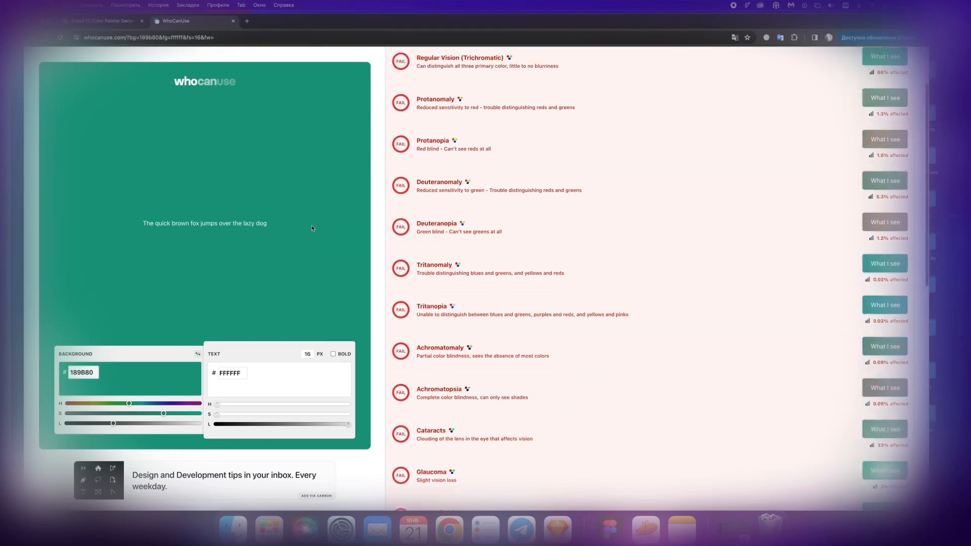
{"action": "scroll", "coordinate": [585, 230], "scroll_direction": "down", "scroll_amount": 10}
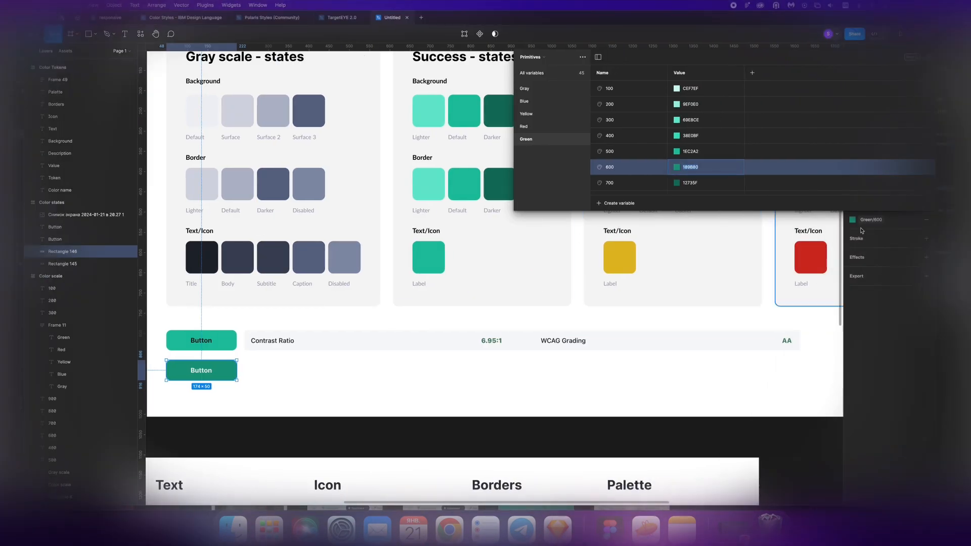
Step: Switch back to Figma and change the duplicate button's rectangle fill to the Green/700 variable
{"action": "left_click", "coordinate": [852, 220]}
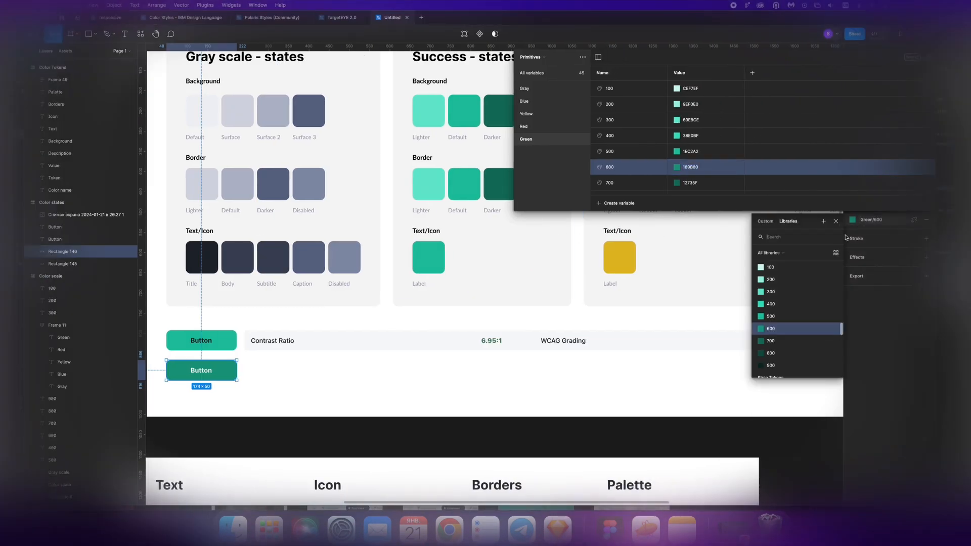
{"action": "left_click", "coordinate": [789, 305]}
{"action": "left_click", "coordinate": [853, 220]}
{"action": "left_click", "coordinate": [769, 354]}
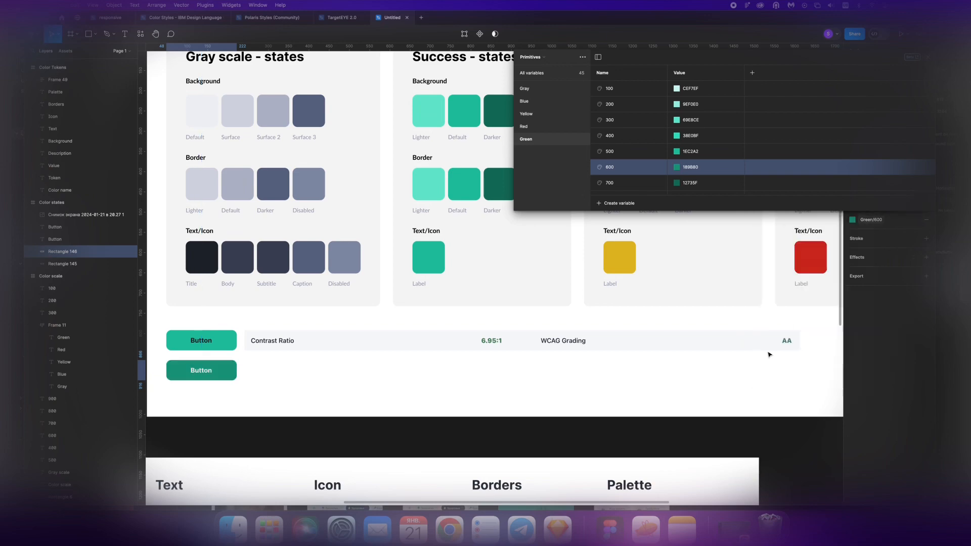
{"action": "left_click", "coordinate": [853, 220]}
{"action": "left_click", "coordinate": [768, 344]}
Step: Copy the Green/700 primitive's value and check it as background 12735F with text color FFFFFF in the WhoCanUse contrast checker
{"action": "left_click", "coordinate": [689, 185]}
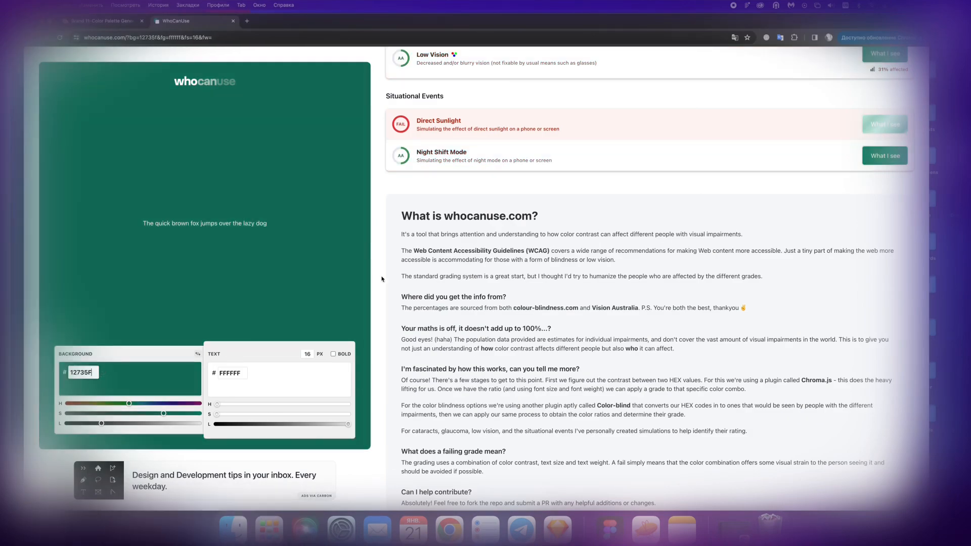
{"action": "scroll", "coordinate": [382, 278], "scroll_direction": "up", "scroll_amount": 15}
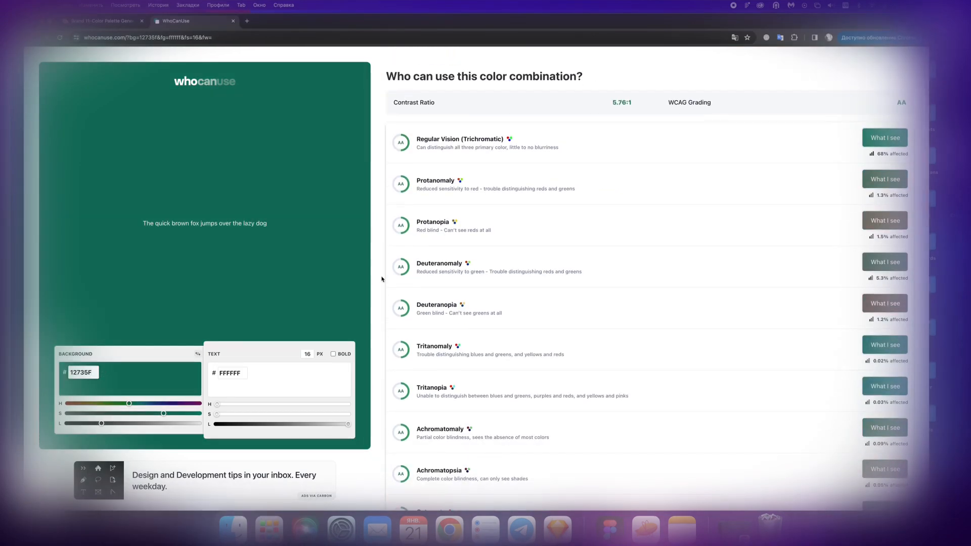
{"action": "scroll", "coordinate": [738, 339], "scroll_direction": "down", "scroll_amount": 10}
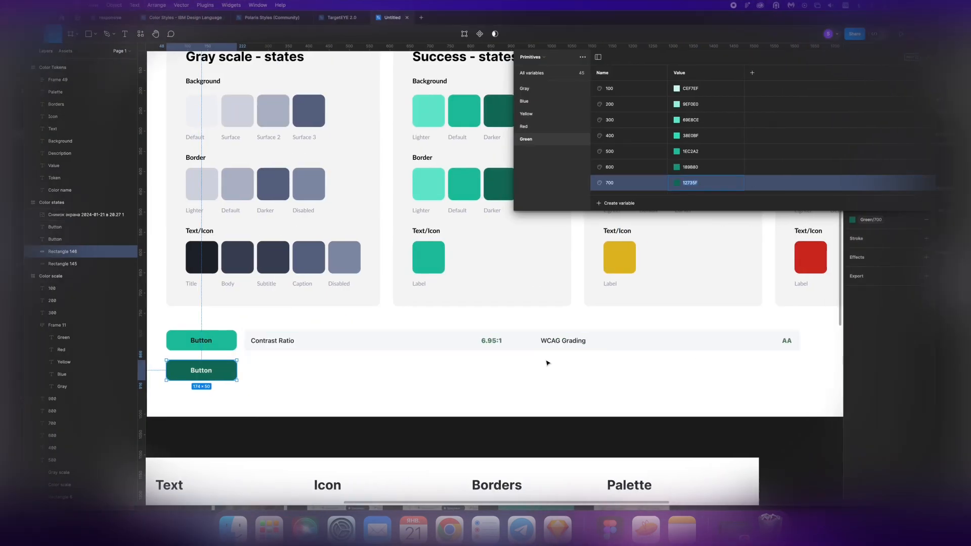
{"action": "scroll", "coordinate": [535, 382], "scroll_direction": "up", "scroll_amount": 1}
{"action": "scroll", "coordinate": [535, 384], "scroll_direction": "down", "scroll_amount": 1}
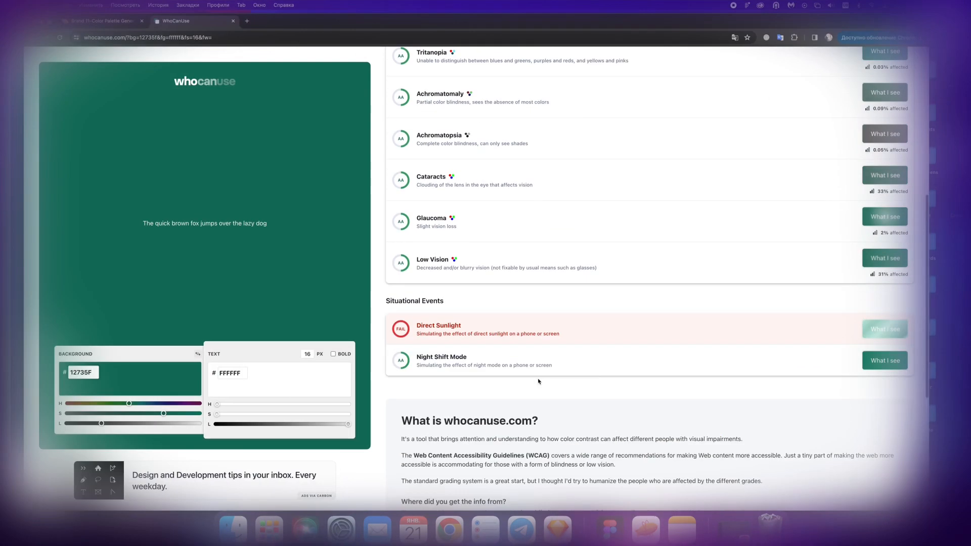
{"action": "scroll", "coordinate": [537, 379], "scroll_direction": "up", "scroll_amount": 10}
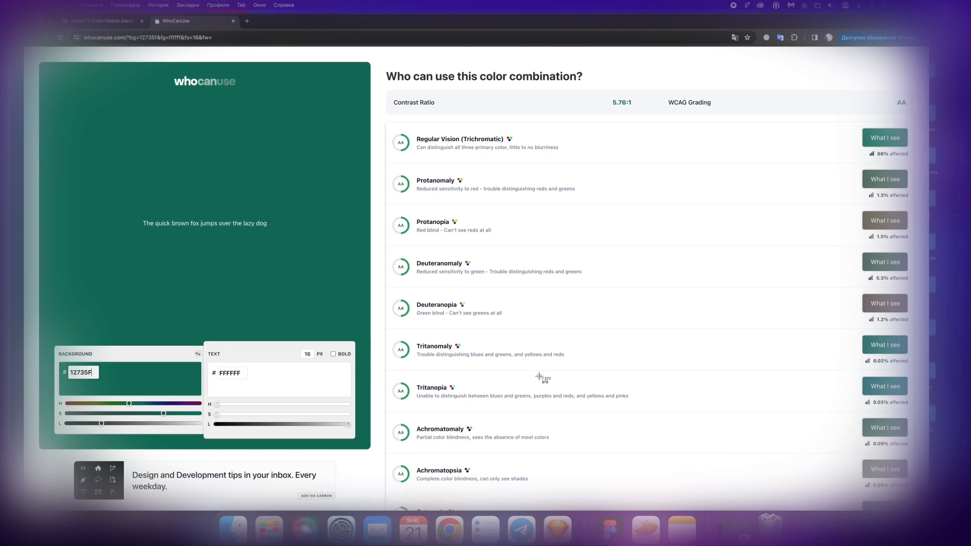
Step: Capture a screenshot of the contrast ratio row, switch back to Figma, paste it and place it beside the dark green button
{"action": "left_click_drag", "start_coordinate": [543, 109], "coordinate": [908, 116]}
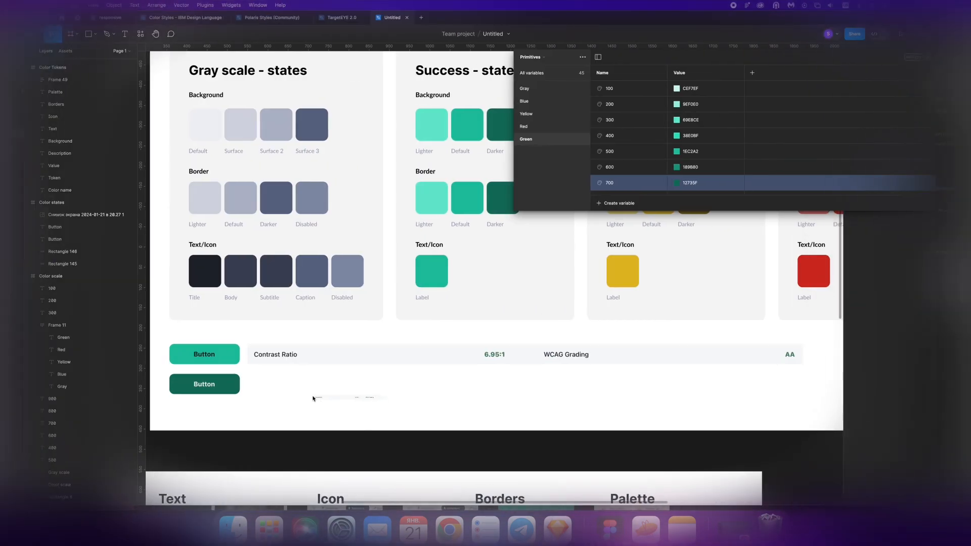
{"action": "key", "text": "super+v"}
{"action": "left_click_drag", "start_coordinate": [344, 397], "coordinate": [587, 374]}
{"action": "left_click", "coordinate": [577, 439]}
Step: Narrow the pasted contrast screenshot slightly so its right edge lines up with the contrast row above
{"action": "scroll", "coordinate": [574, 444], "scroll_direction": "down", "scroll_amount": 2}
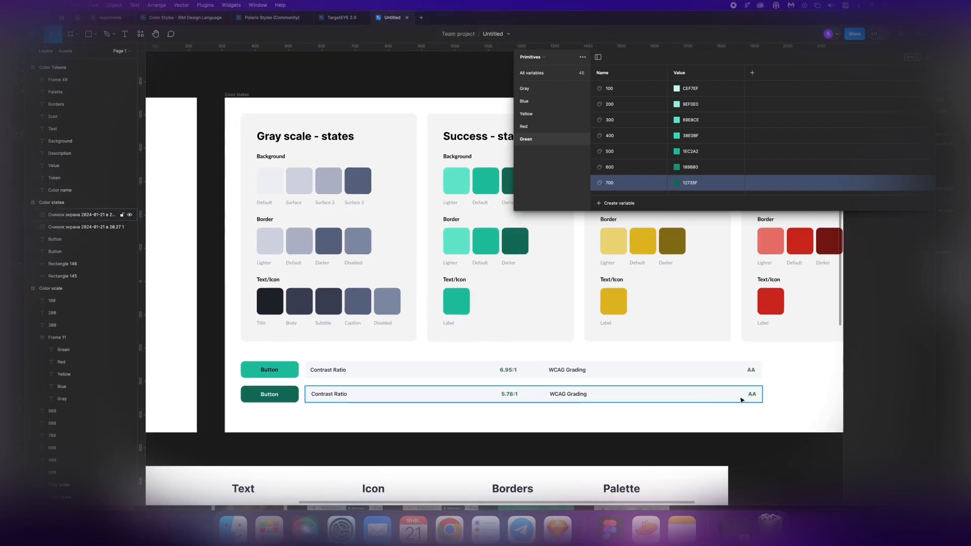
{"action": "left_click", "coordinate": [742, 398]}
{"action": "left_click_drag", "start_coordinate": [763, 396], "coordinate": [757, 395]}
{"action": "left_click", "coordinate": [631, 442]}
{"action": "scroll", "coordinate": [632, 442], "scroll_direction": "up", "scroll_amount": 2}
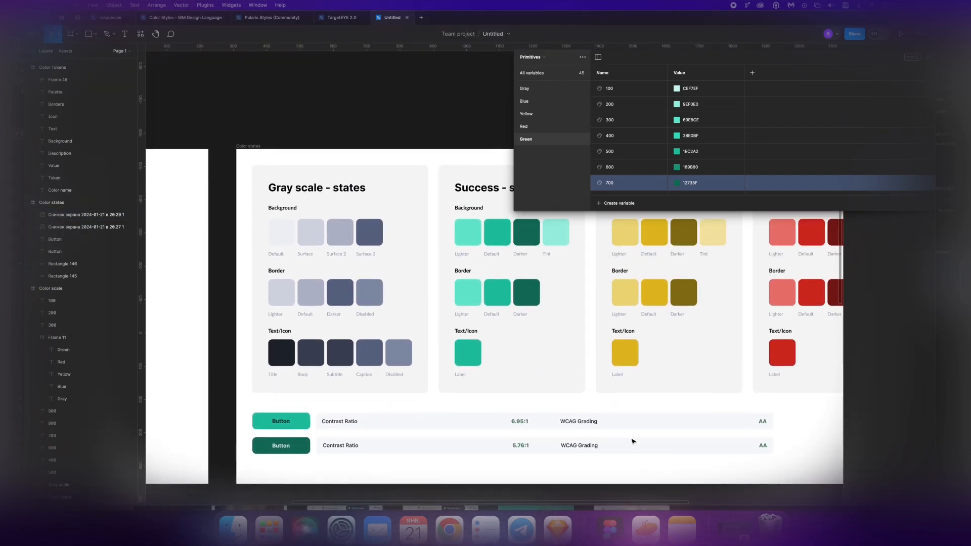
{"action": "scroll", "coordinate": [632, 442], "scroll_direction": "right", "scroll_amount": 2}
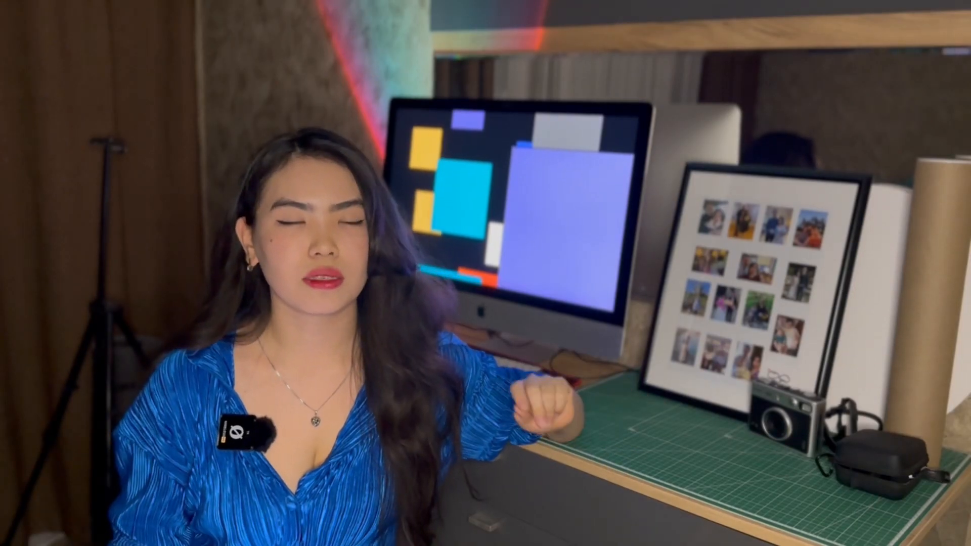